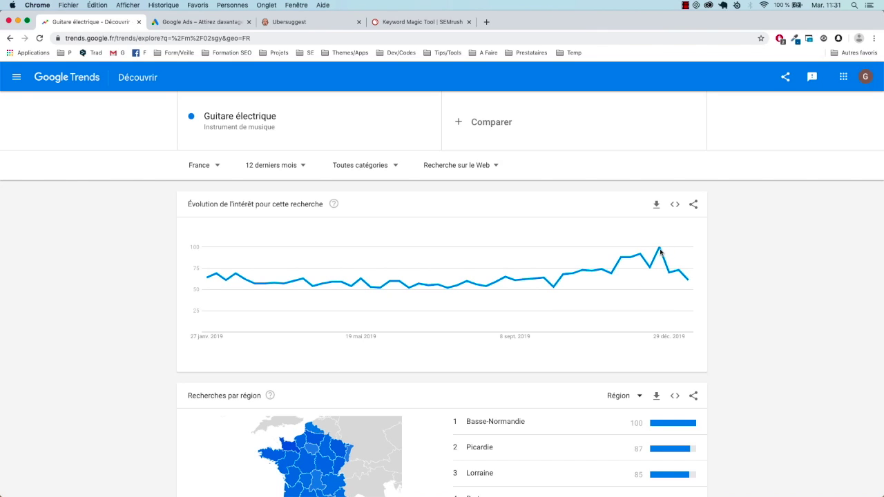
Examine the 12-month interest curve for Guitare électrique in France and its breakdown by region.
{"action": "mouse_move", "coordinate": [659, 251]}
{"action": "mouse_move", "coordinate": [666, 275]}
{"action": "scroll", "coordinate": [300, 235], "scroll_direction": "down", "scroll_amount": 5}
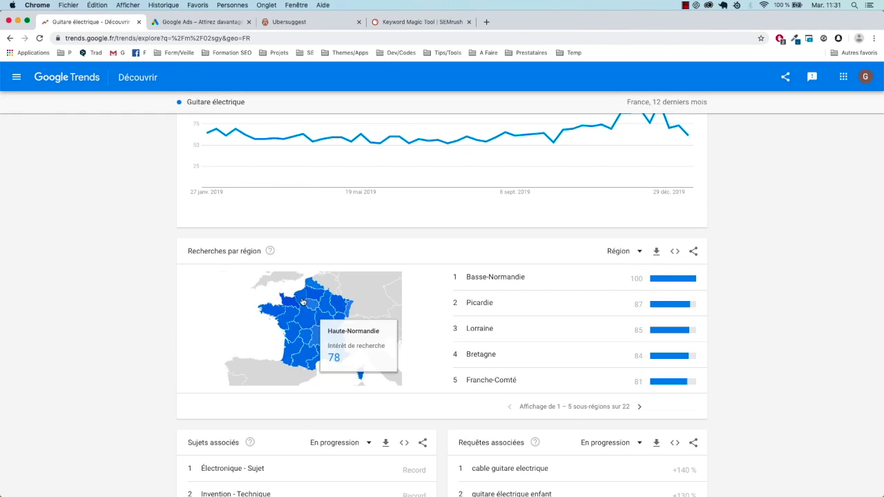
{"action": "scroll", "coordinate": [267, 300], "scroll_direction": "down", "scroll_amount": 1}
{"action": "scroll", "coordinate": [324, 300], "scroll_direction": "up", "scroll_amount": 5}
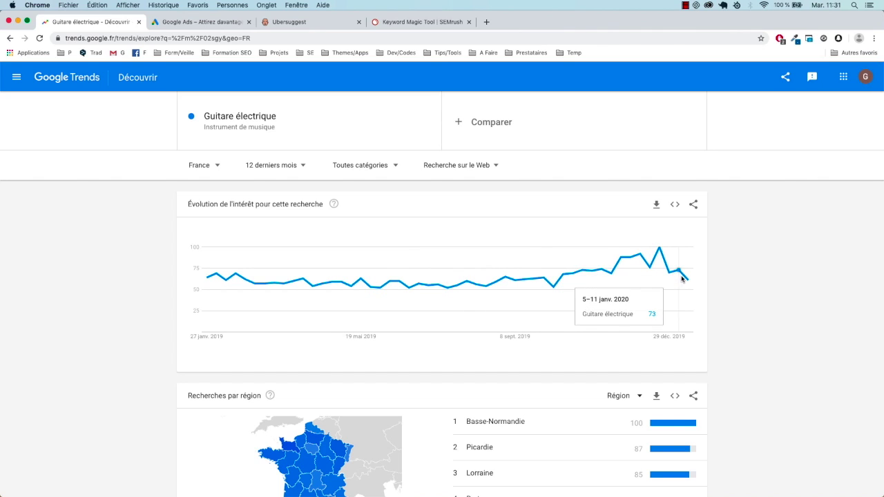
{"action": "scroll", "coordinate": [310, 410], "scroll_direction": "down", "scroll_amount": 4}
{"action": "scroll", "coordinate": [519, 336], "scroll_direction": "up", "scroll_amount": 4}
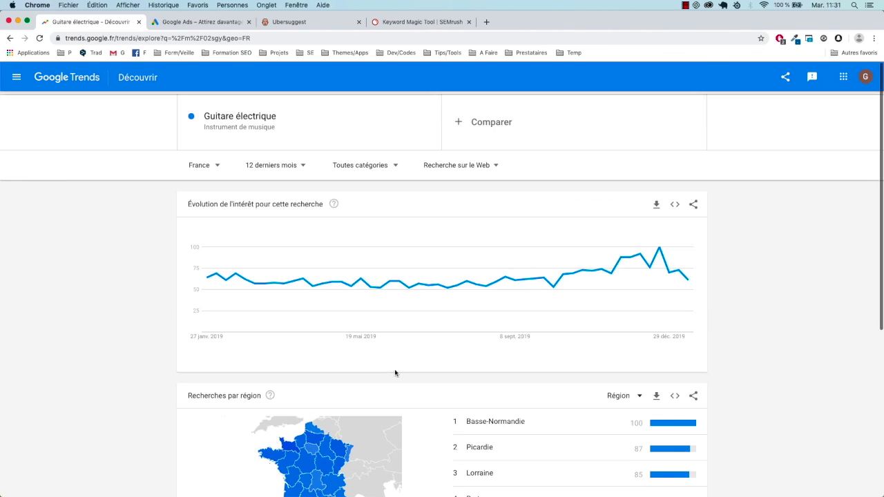
{"action": "scroll", "coordinate": [424, 377], "scroll_direction": "down", "scroll_amount": 5}
{"action": "scroll", "coordinate": [453, 309], "scroll_direction": "up", "scroll_amount": 1}
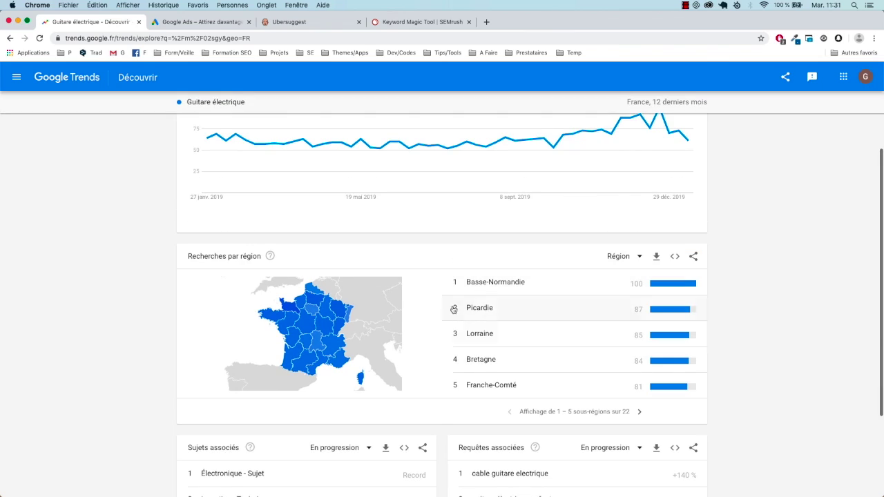
{"action": "scroll", "coordinate": [491, 324], "scroll_direction": "up", "scroll_amount": 3}
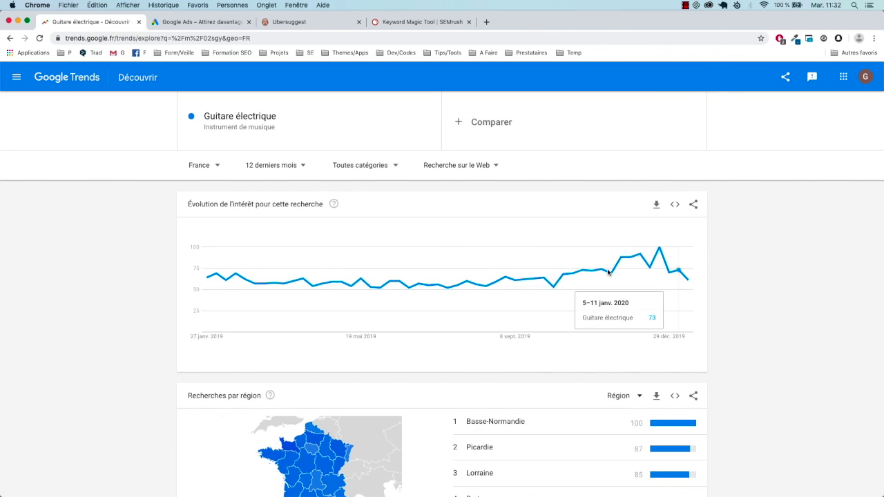
Look up the trend for the search term "randonnée", then switch to the sport topic Randonnée pédestre.
{"action": "left_click", "coordinate": [314, 118]}
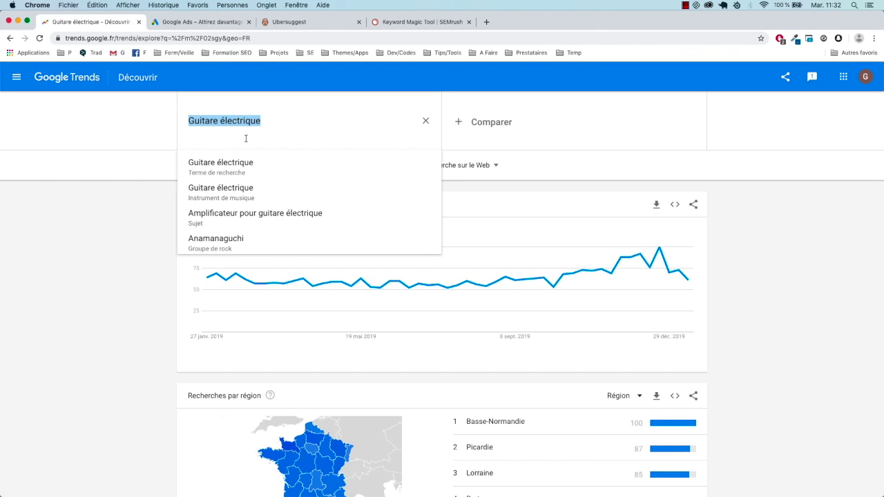
{"action": "type", "text": "randonnée"}
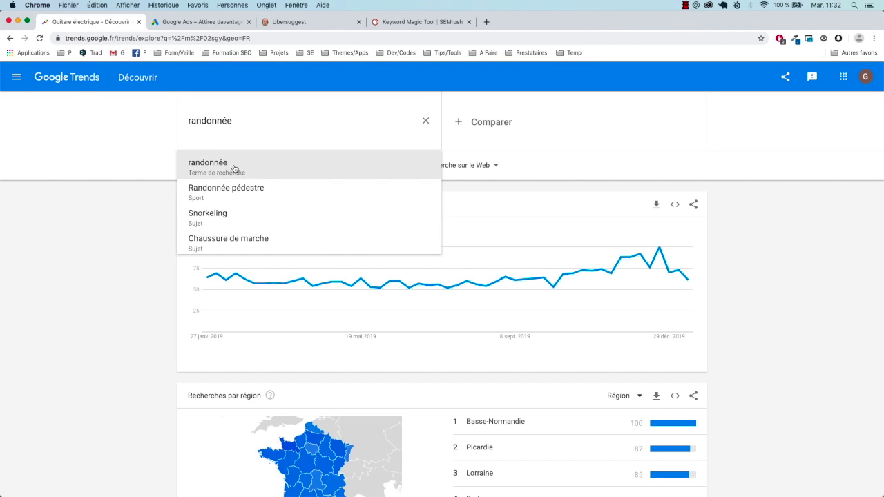
{"action": "left_click", "coordinate": [233, 167]}
{"action": "left_click", "coordinate": [259, 122]}
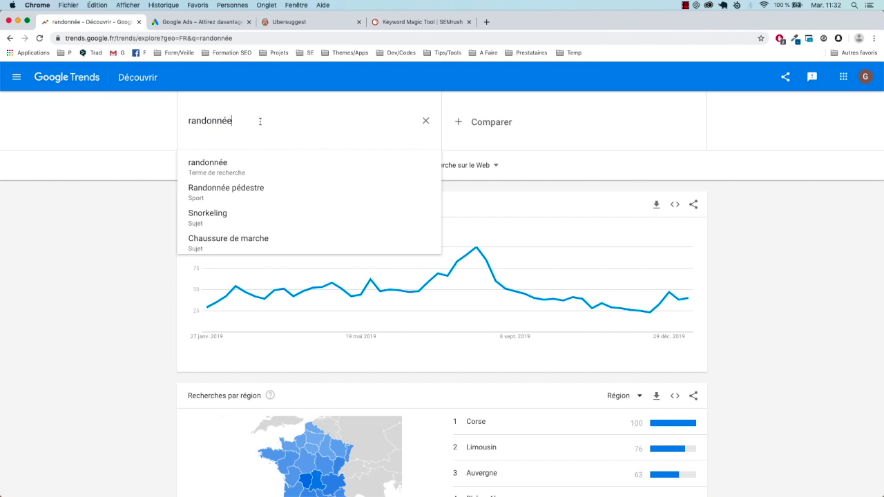
{"action": "left_click", "coordinate": [262, 187]}
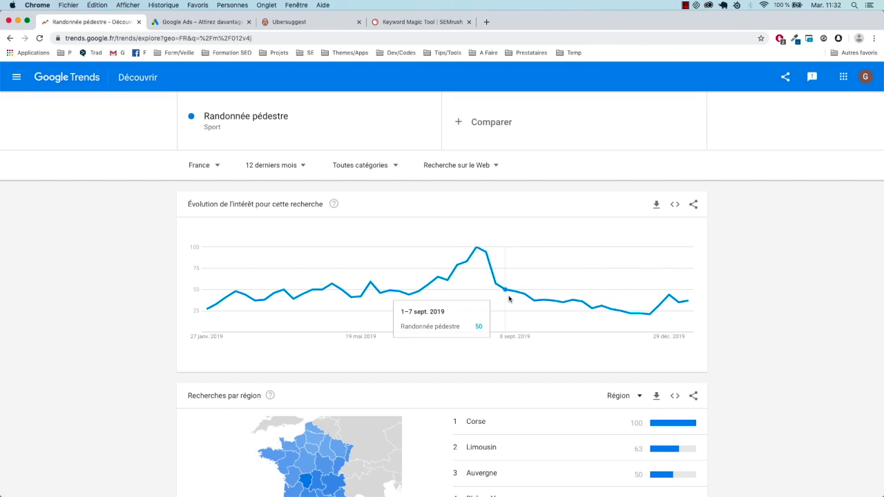
Replace the explored topic with the first suggested Musculation subject, searching for "muscula".
{"action": "left_click", "coordinate": [243, 133]}
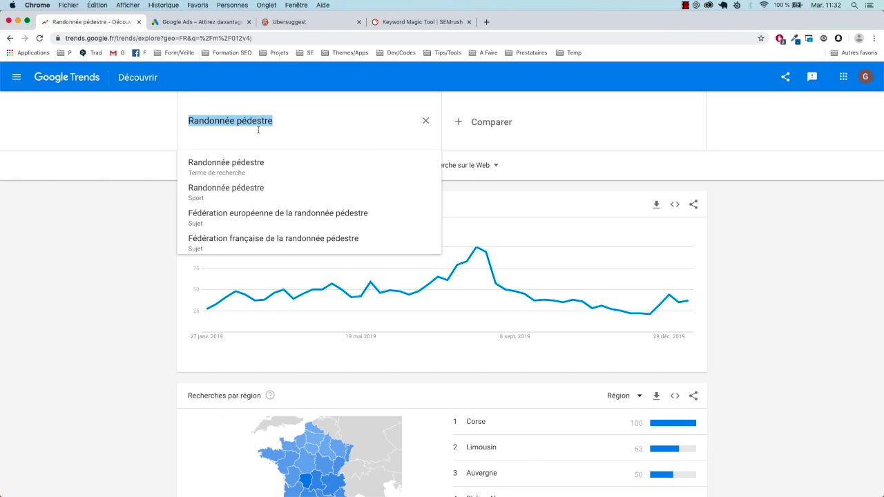
{"action": "type", "text": "muscula"}
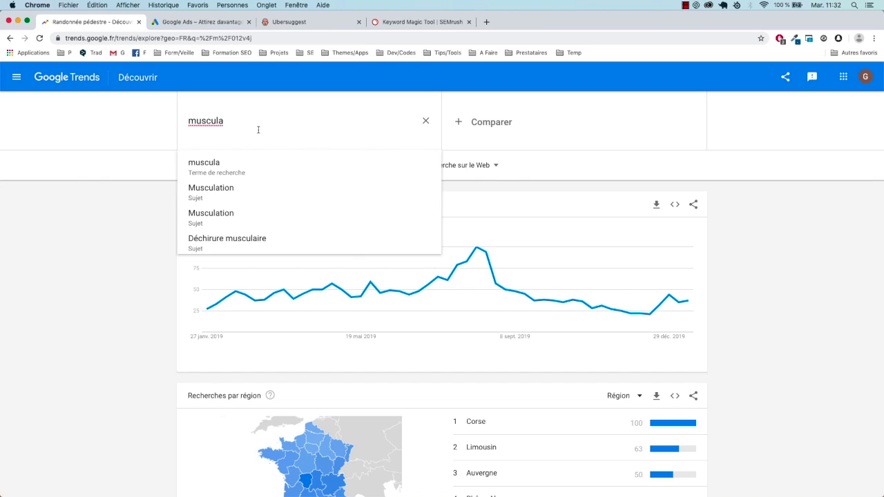
{"action": "left_click", "coordinate": [233, 192]}
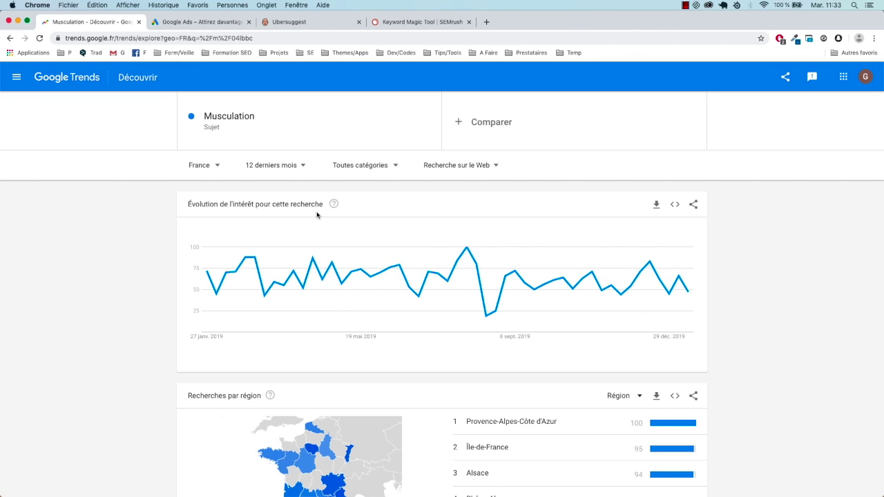
Search for "randonnée" again and return the trend to the sport topic Randonnée pédestre.
{"action": "left_click", "coordinate": [263, 121]}
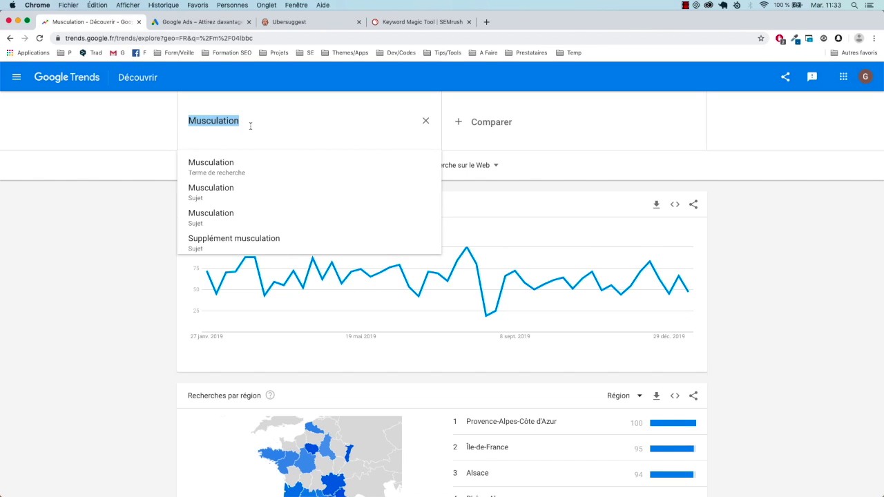
{"action": "left_click", "coordinate": [232, 121]}
{"action": "double_click", "coordinate": [238, 122]}
{"action": "left_click", "coordinate": [248, 122]}
{"action": "double_click", "coordinate": [218, 119]}
{"action": "left_click", "coordinate": [245, 121]}
{"action": "left_click_drag", "start_coordinate": [245, 122], "coordinate": [174, 124]}
{"action": "type", "text": "randonnée"}
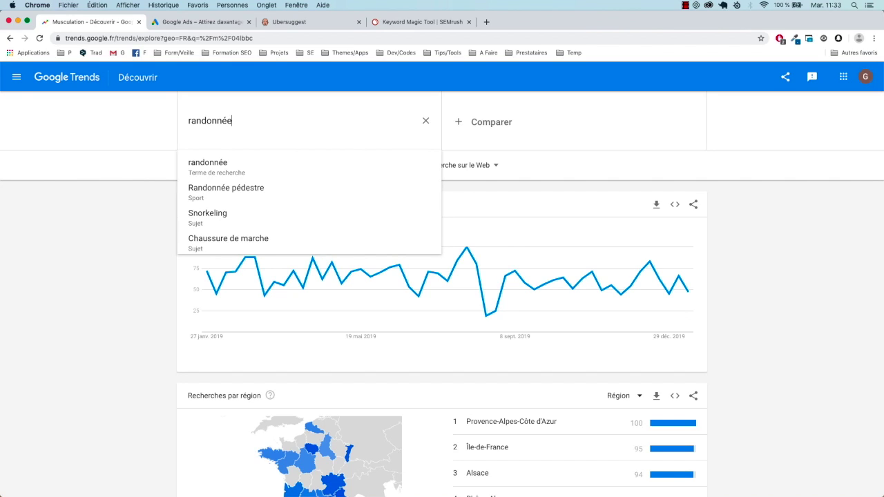
{"action": "left_click", "coordinate": [270, 190]}
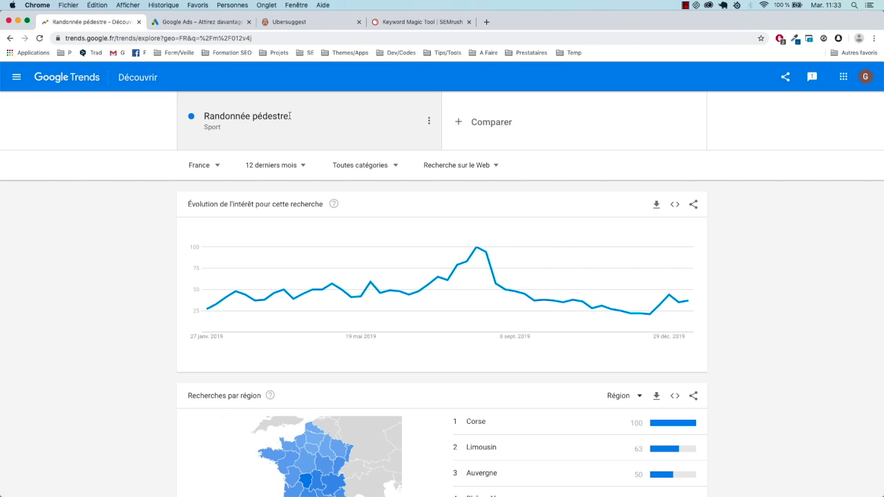
{"action": "left_click", "coordinate": [287, 116]}
{"action": "left_click", "coordinate": [287, 120]}
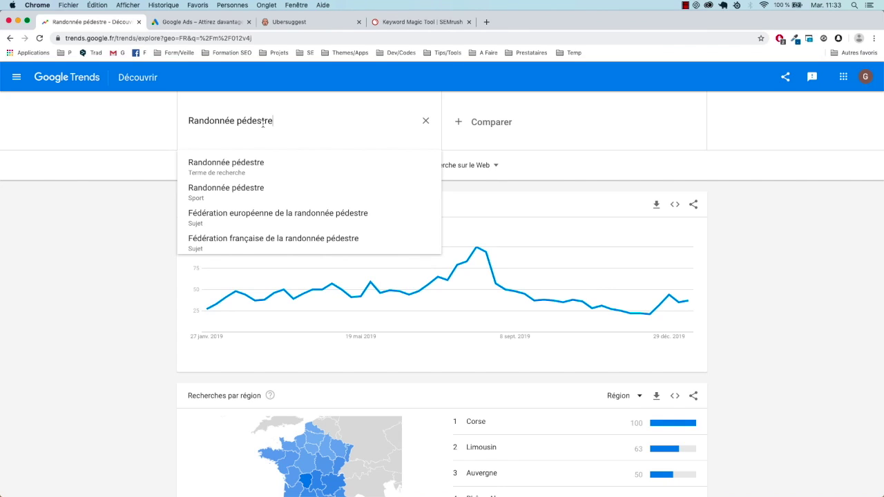
{"action": "left_click", "coordinate": [221, 192]}
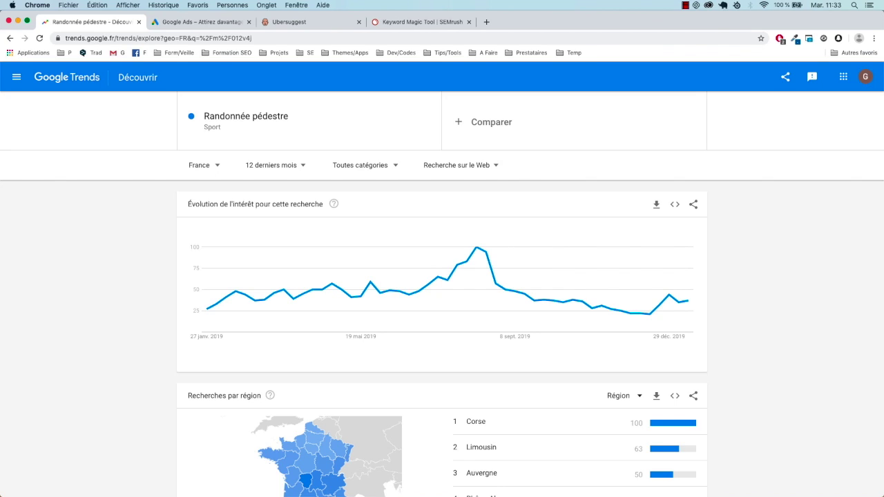
Search for "console de jeu" and show the trend for the subject Console de jeux vidéo.
{"action": "left_click", "coordinate": [318, 123]}
{"action": "type", "text": "console de jeu"}
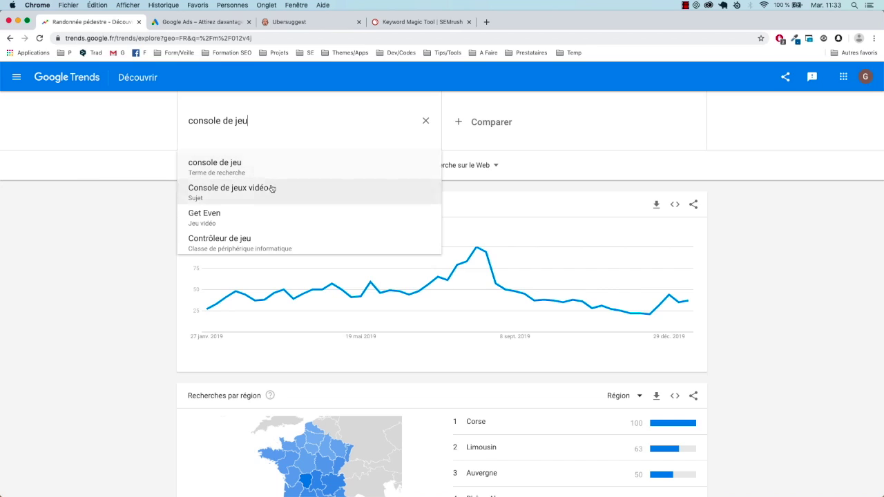
{"action": "left_click", "coordinate": [264, 189]}
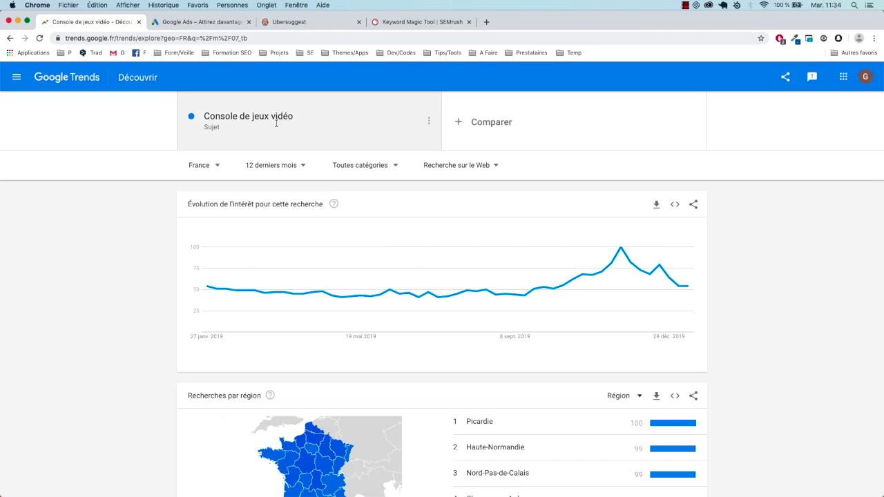
Show the search trend in France for the search term "décoration rétro".
{"action": "left_click", "coordinate": [303, 118]}
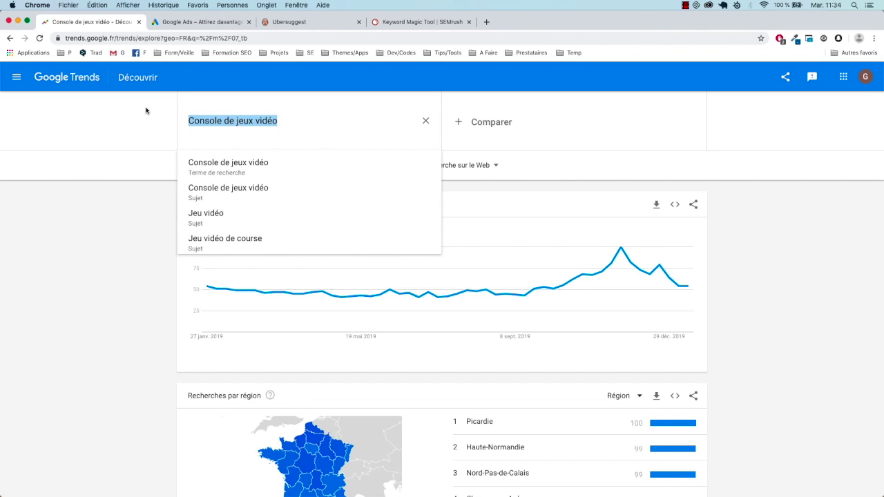
{"action": "type", "text": "décor"}
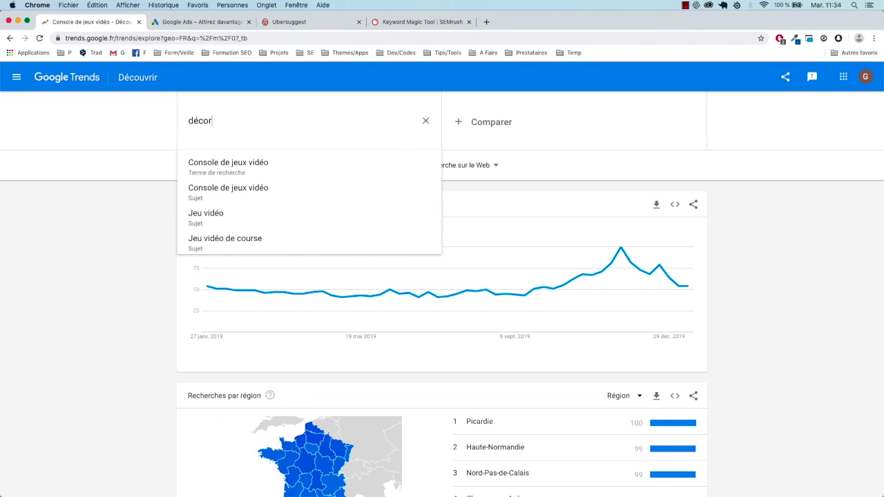
{"action": "type", "text": "ation rétro"}
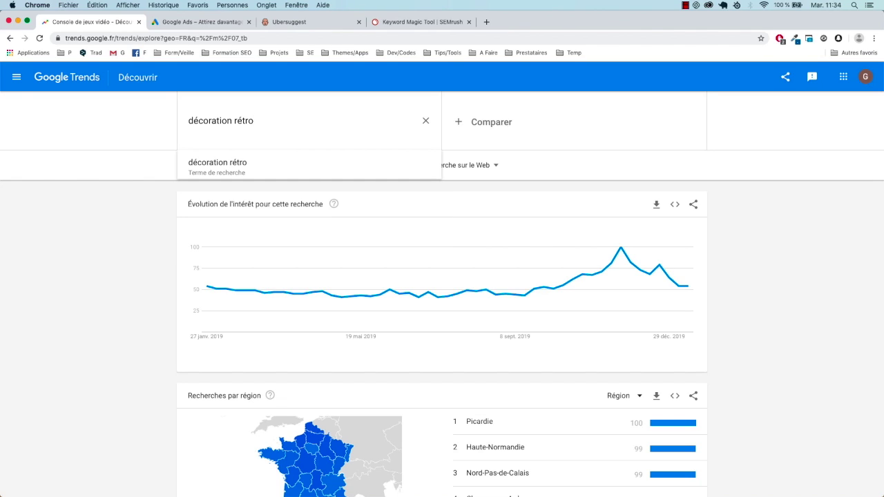
{"action": "left_click", "coordinate": [217, 164]}
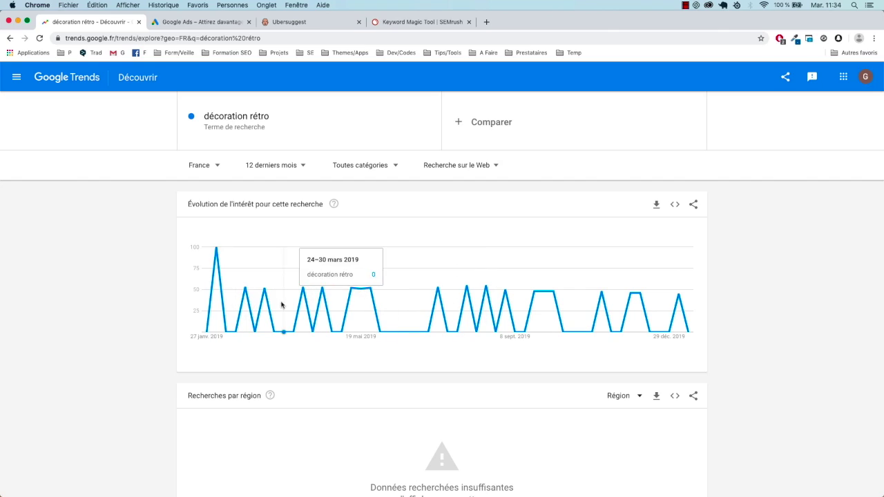
Replace the explored term with "stress" as a search term to show its trend.
{"action": "left_click", "coordinate": [279, 112]}
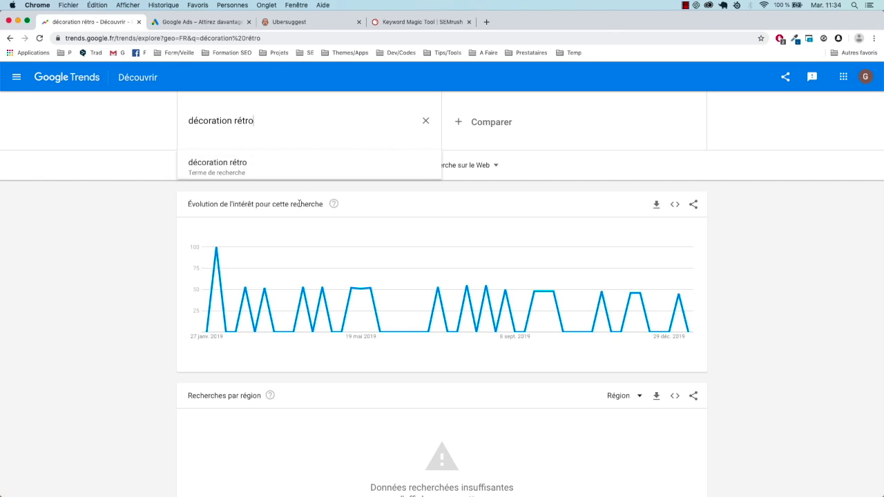
{"action": "left_click_drag", "start_coordinate": [263, 121], "coordinate": [186, 117]}
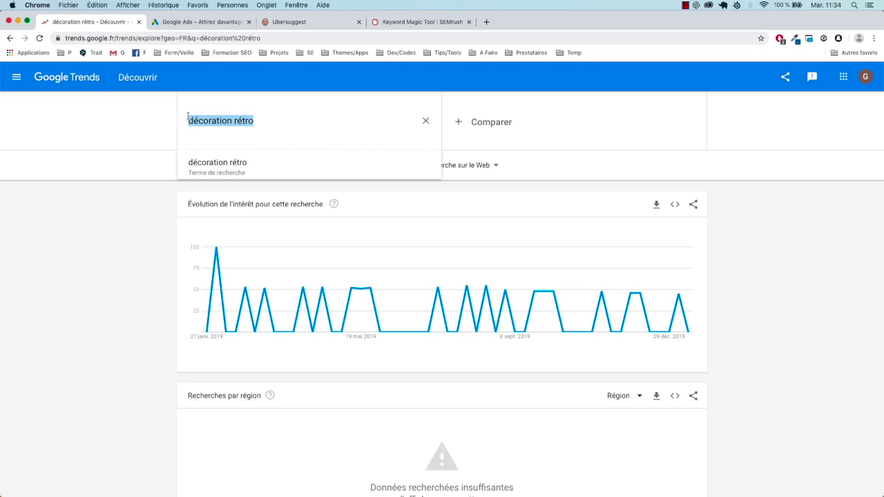
{"action": "type", "text": "stress"}
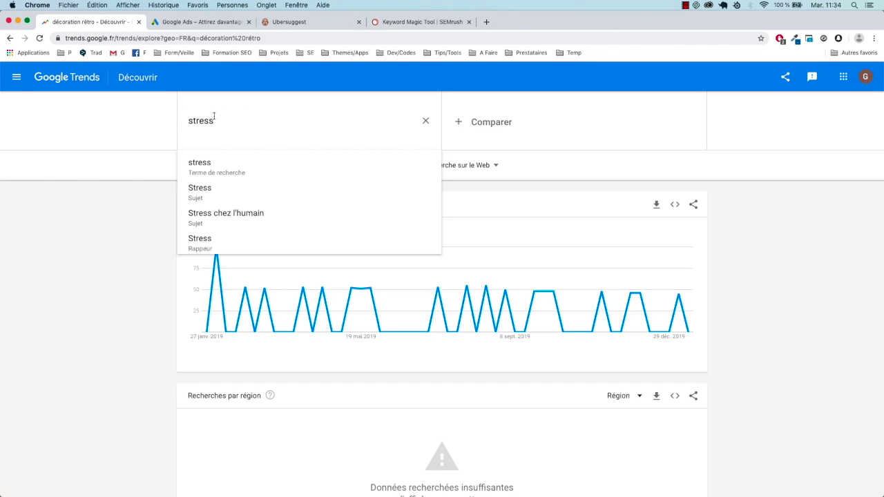
{"action": "left_click", "coordinate": [228, 167]}
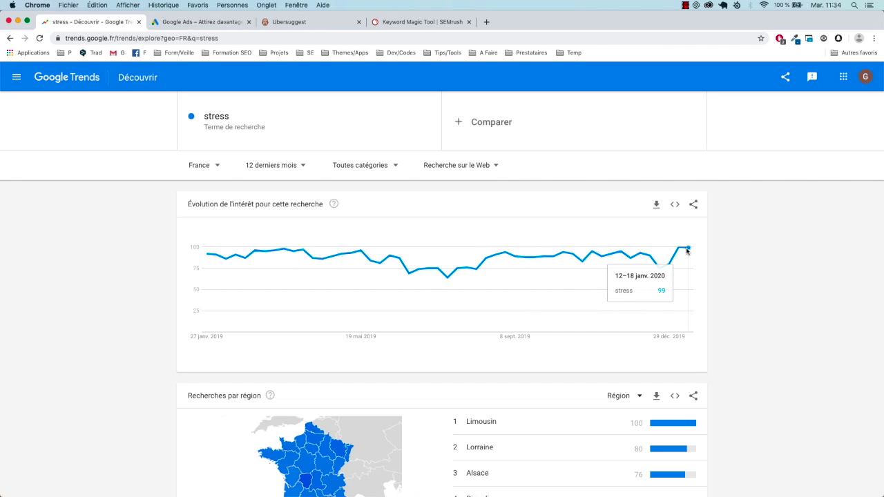
Replace the explored term with "mal de dos" as a search term to show its trend.
{"action": "scroll", "coordinate": [355, 311], "scroll_direction": "down", "scroll_amount": 1}
{"action": "scroll", "coordinate": [304, 306], "scroll_direction": "up", "scroll_amount": 1}
{"action": "left_click", "coordinate": [240, 119]}
{"action": "key", "text": "BackSpace"}
{"action": "key", "text": "BackSpace"}
{"action": "key", "text": "BackSpace"}
{"action": "key", "text": "BackSpace"}
{"action": "type", "text": "mal de dos"}
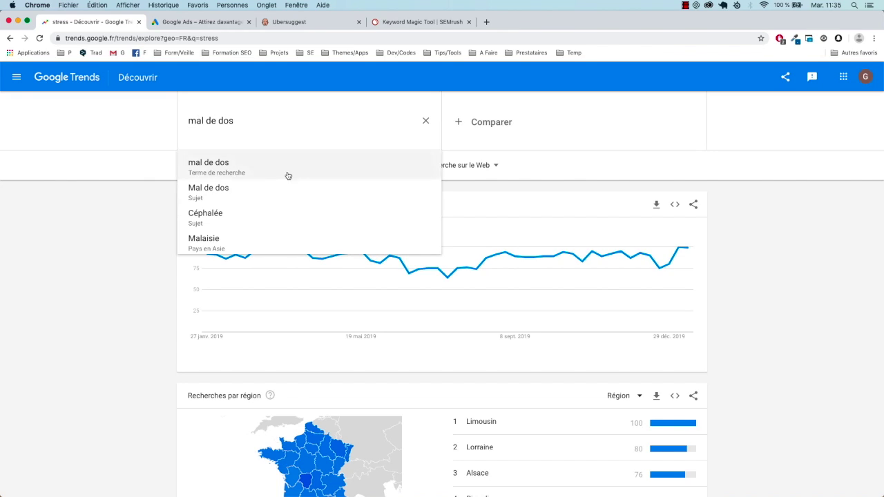
{"action": "left_click", "coordinate": [288, 174]}
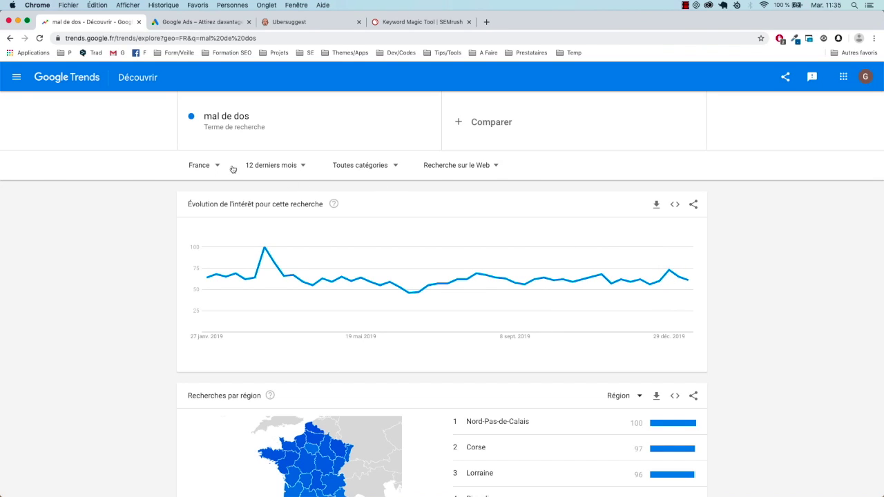
{"action": "left_click", "coordinate": [291, 126]}
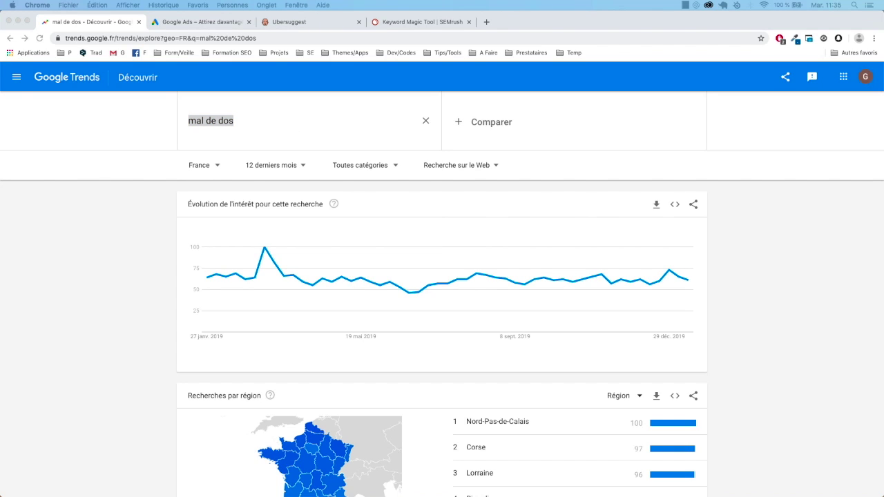
{"action": "left_click", "coordinate": [123, 159]}
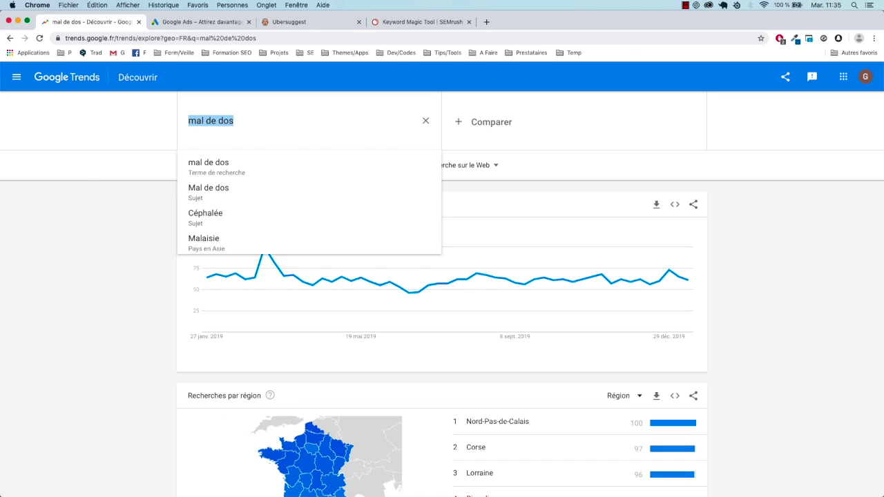
{"action": "left_click", "coordinate": [97, 265]}
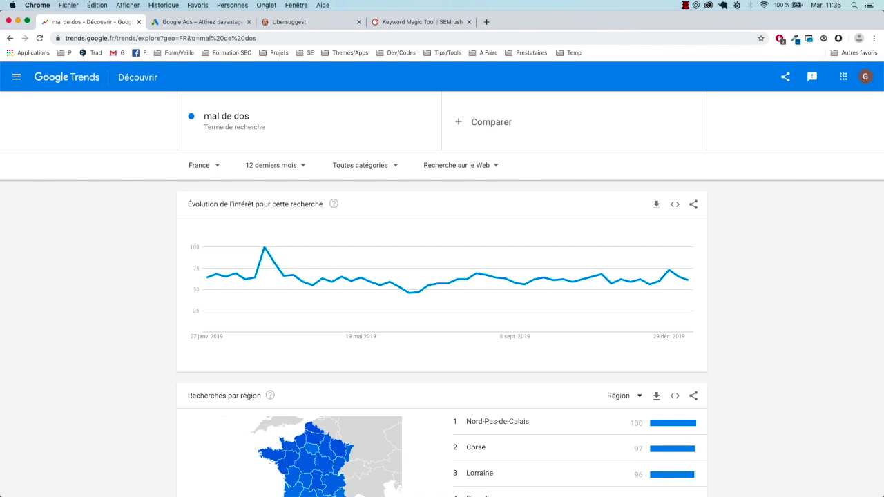
Replace the explored term with "bébé reborn" as a search term to show its trend.
{"action": "left_click", "coordinate": [261, 113]}
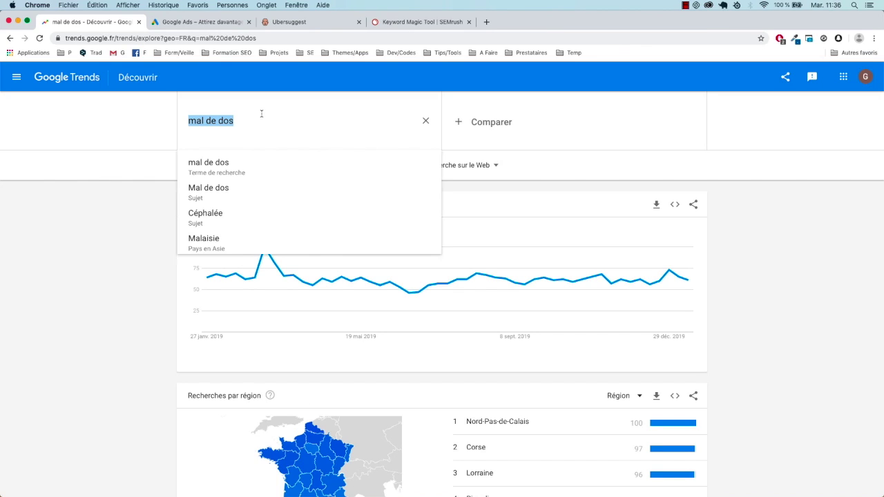
{"action": "type", "text": "bébé re"}
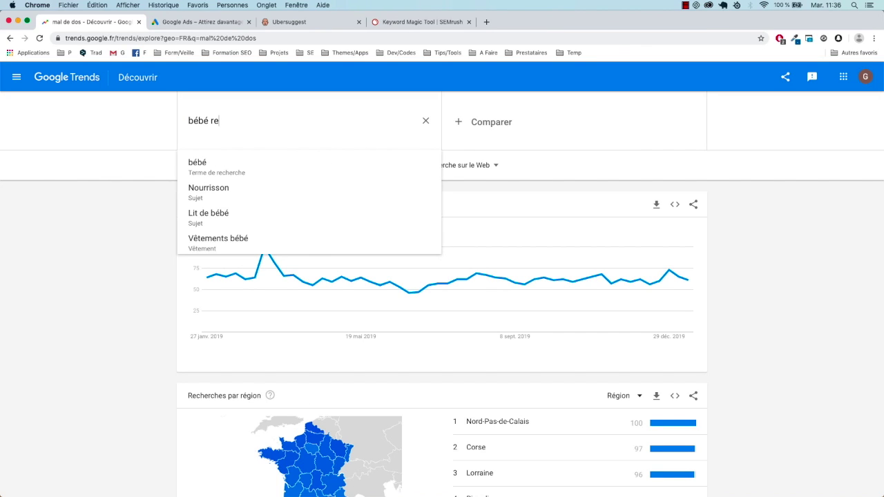
{"action": "type", "text": "born"}
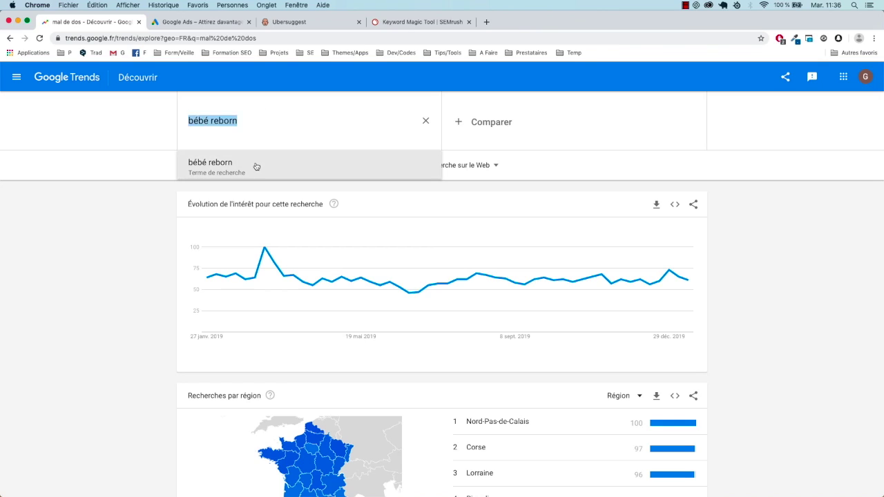
{"action": "left_click", "coordinate": [253, 165]}
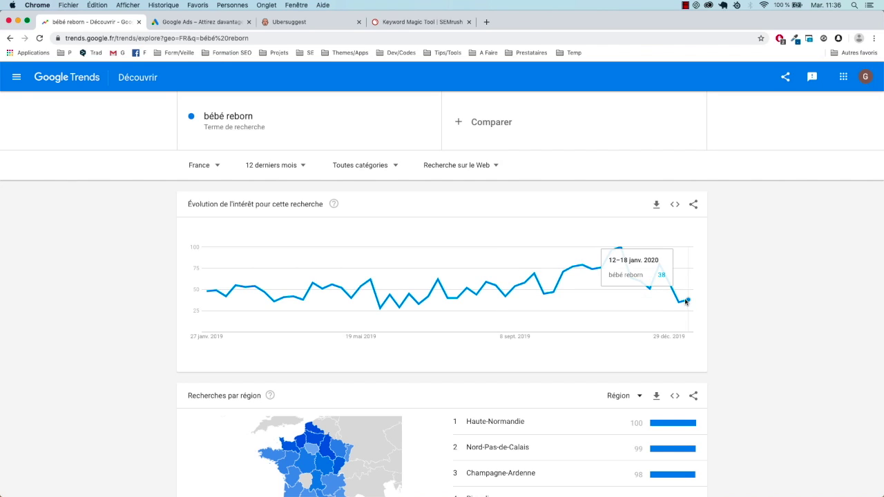
{"action": "left_click", "coordinate": [270, 120]}
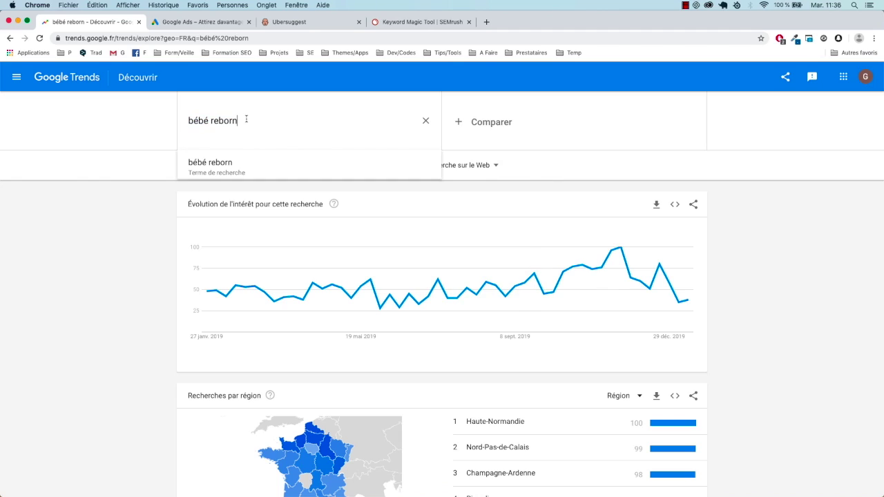
{"action": "left_click_drag", "start_coordinate": [271, 120], "coordinate": [152, 122]}
{"action": "key", "text": "BackSpace"}
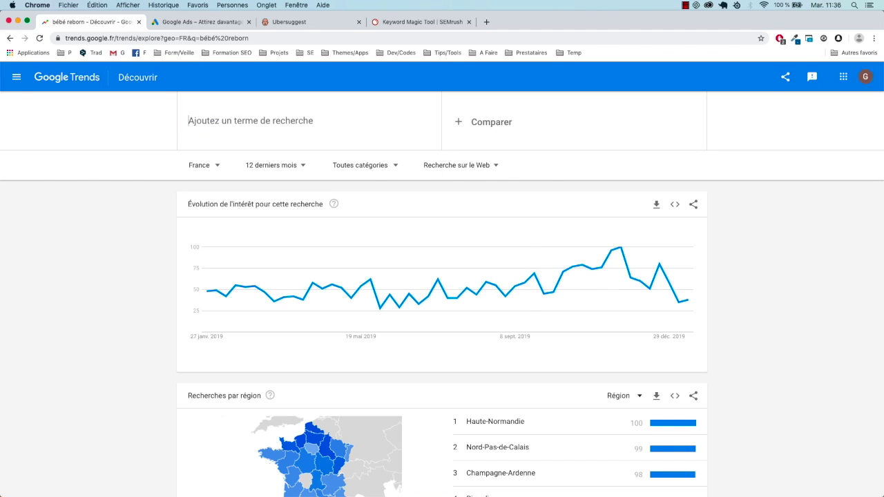
{"action": "left_click", "coordinate": [89, 140]}
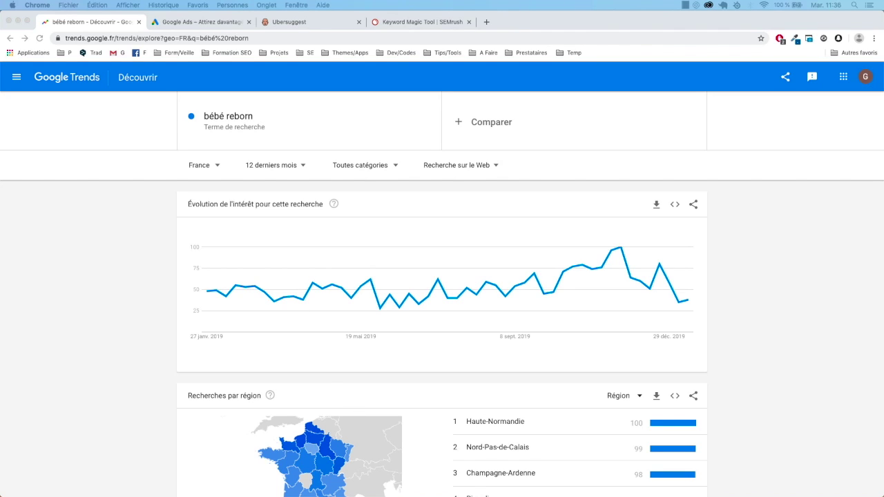
{"action": "left_click", "coordinate": [127, 226]}
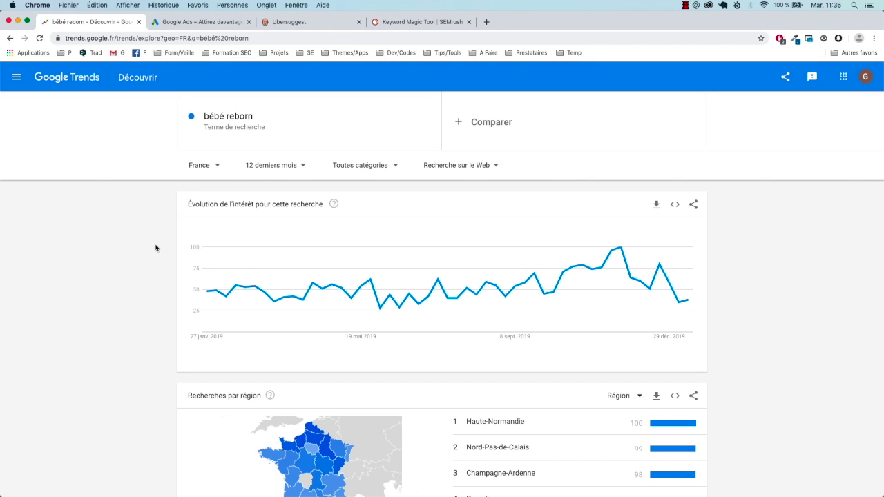
Go to Google Drive, create a blank Google Docs document and name it "Idées niche".
{"action": "key", "text": "super+t"}
{"action": "type", "text": "drive"}
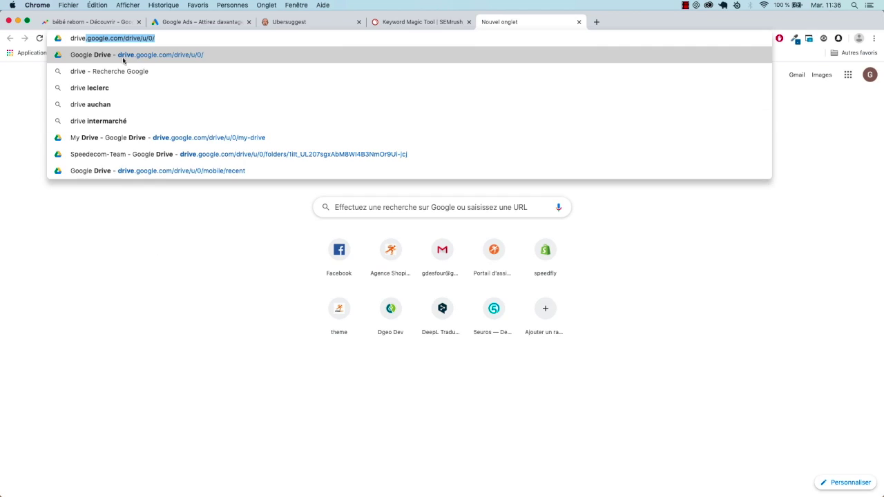
{"action": "key", "text": "Return"}
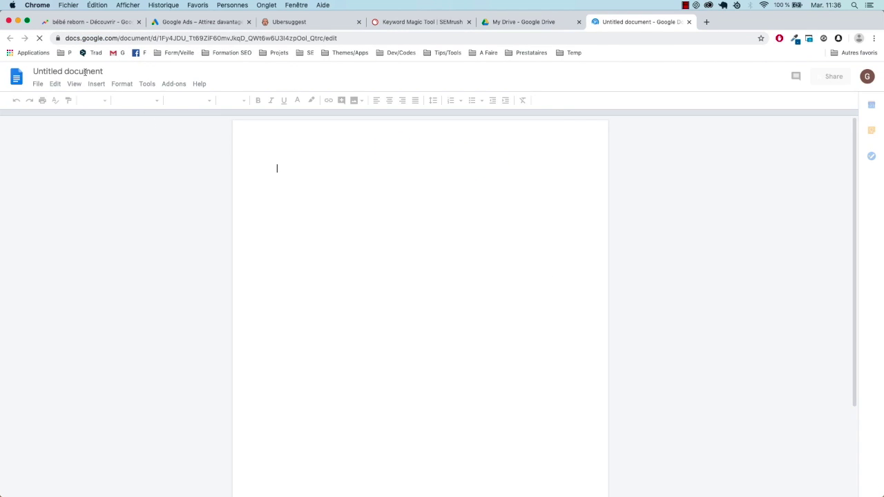
{"action": "left_click", "coordinate": [85, 72]}
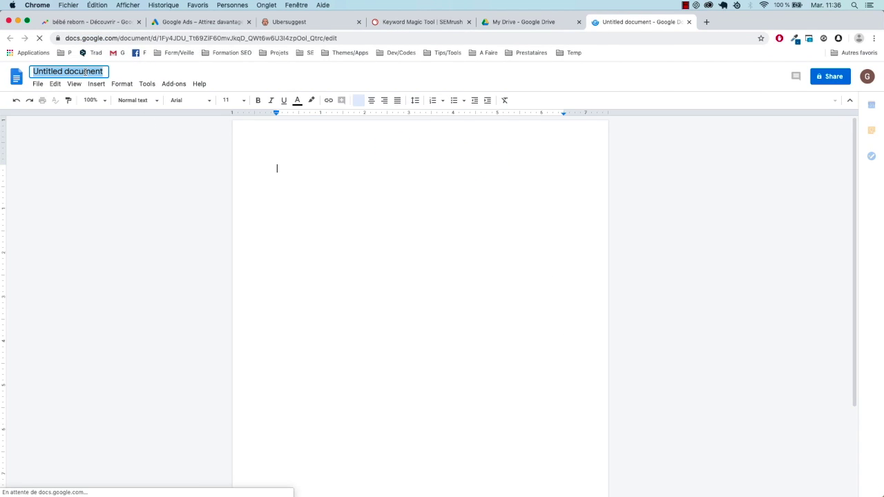
{"action": "type", "text": "Idée"}
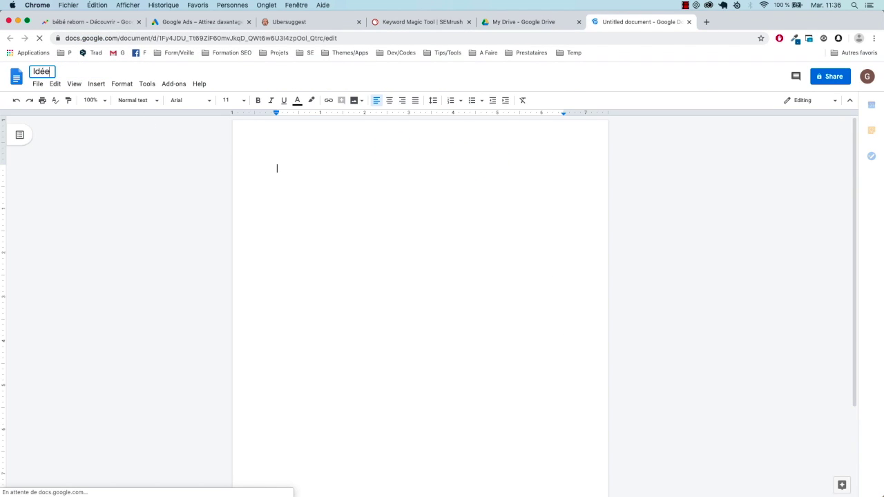
{"action": "type", "text": "s niche"}
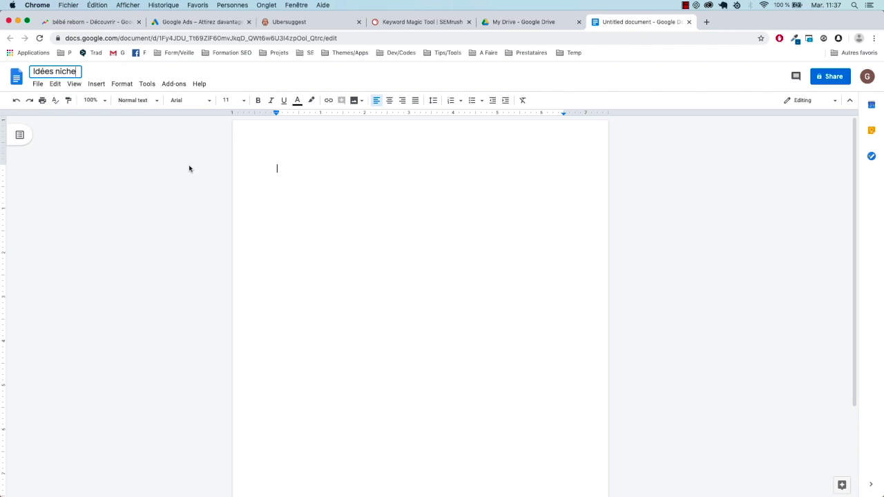
List "Randonnée pédestre", "Bébé reborn" and "Mal de dos" on separate lines of the document.
{"action": "left_click", "coordinate": [308, 172]}
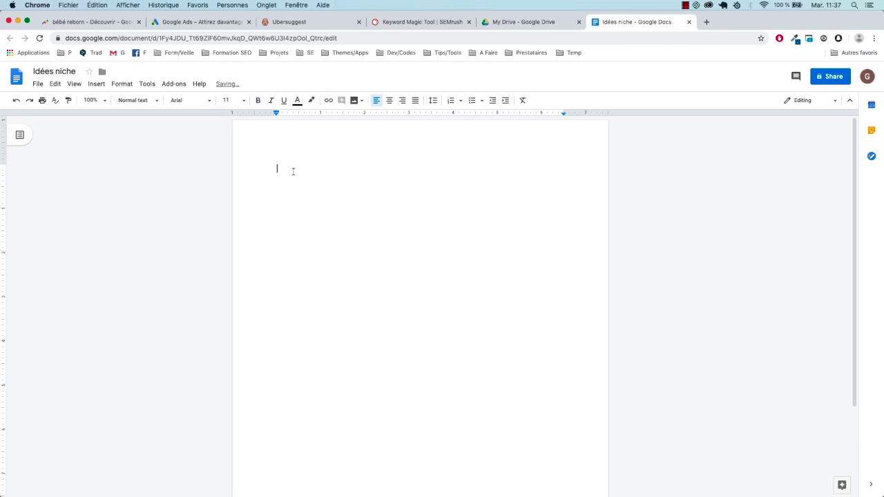
{"action": "type", "text": "Randonnée pédestre"}
{"action": "key", "text": "Return"}
{"action": "type", "text": "Bébé r"}
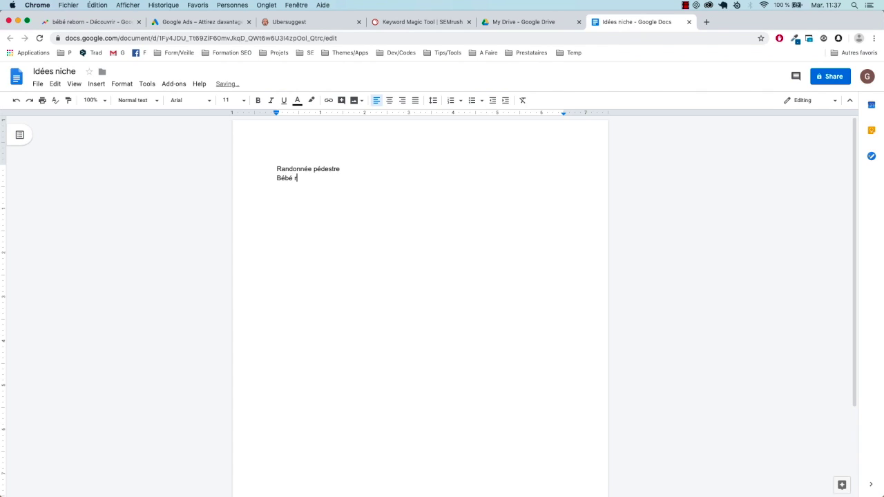
{"action": "type", "text": "eborn"}
{"action": "key", "text": "Return"}
{"action": "type", "text": "Mal de dos"}
{"action": "key", "text": "Return"}
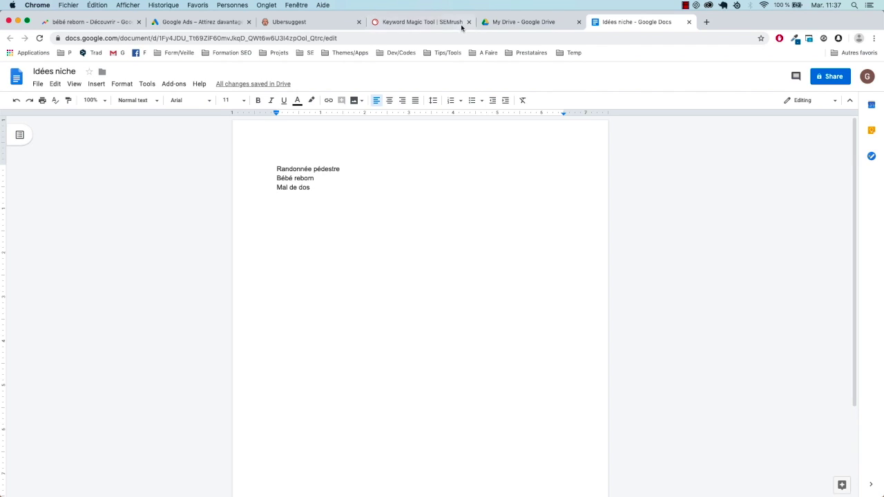
Take Google Trends back to the "stress" exploration and add "Stress" as the fourth line of the Idées niche document.
{"action": "left_click", "coordinate": [200, 21]}
{"action": "left_click", "coordinate": [92, 23]}
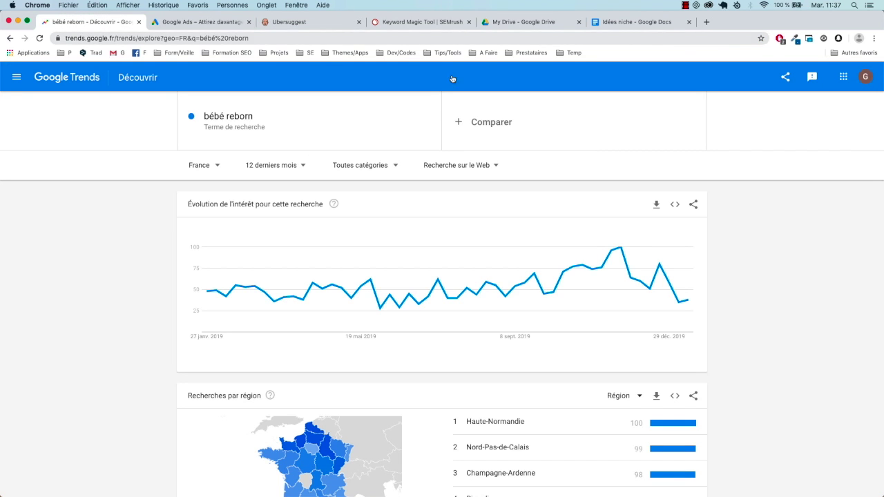
{"action": "left_click", "coordinate": [10, 39]}
{"action": "left_click", "coordinate": [9, 38]}
{"action": "left_click", "coordinate": [618, 26]}
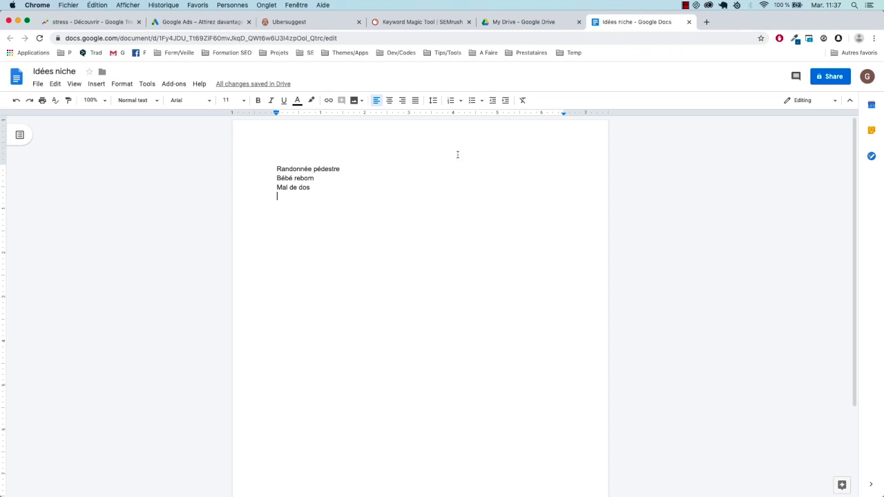
{"action": "type", "text": "Stress"}
Insert a blank line between each of the four niche ideas in the document.
{"action": "left_click", "coordinate": [350, 168]}
{"action": "key", "text": "Return"}
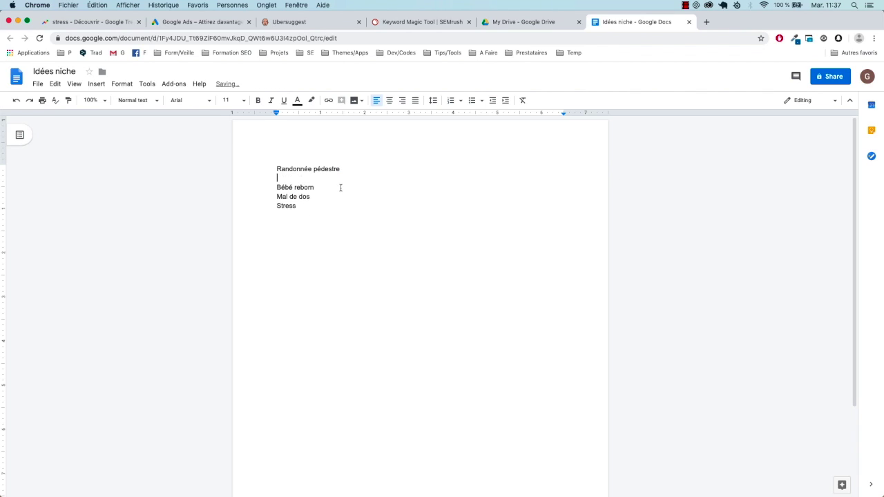
{"action": "left_click", "coordinate": [327, 187]}
{"action": "key", "text": "Return"}
{"action": "left_click", "coordinate": [320, 205]}
{"action": "key", "text": "Return"}
{"action": "left_click", "coordinate": [316, 223]}
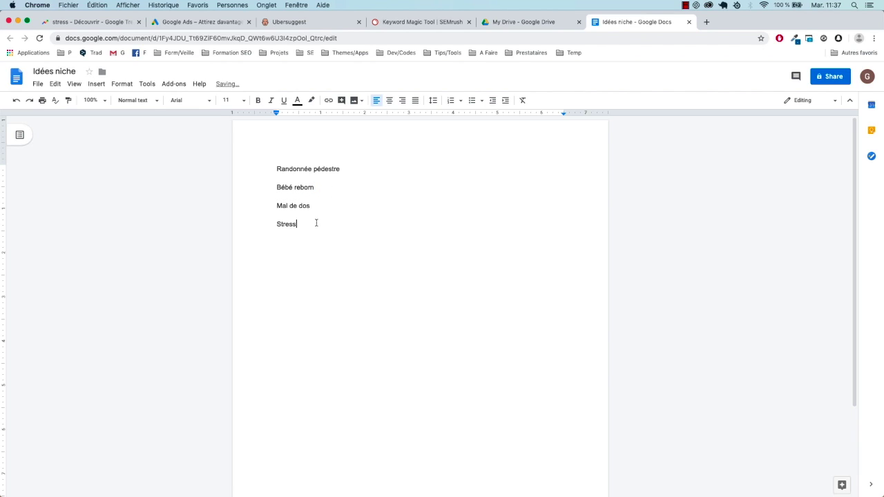
Switch to Ubersuggest and activate the keyword search field.
{"action": "left_click", "coordinate": [290, 23]}
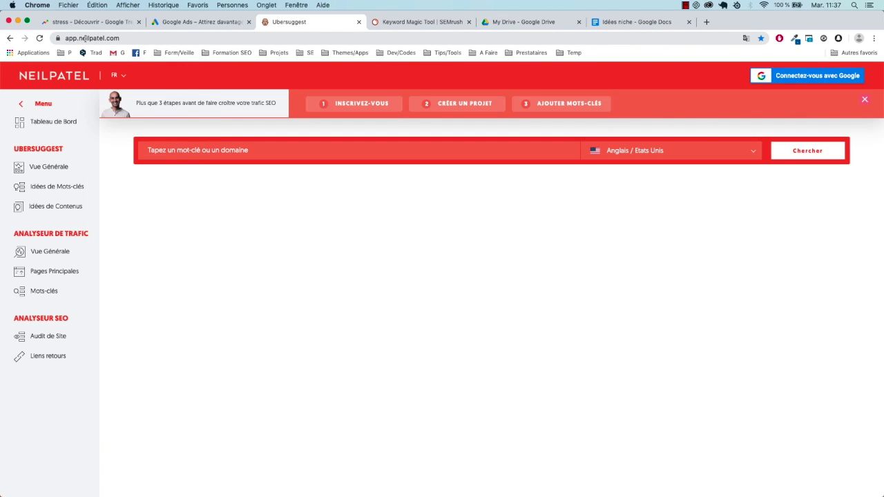
{"action": "left_click", "coordinate": [201, 148]}
{"action": "type", "text": "mal"}
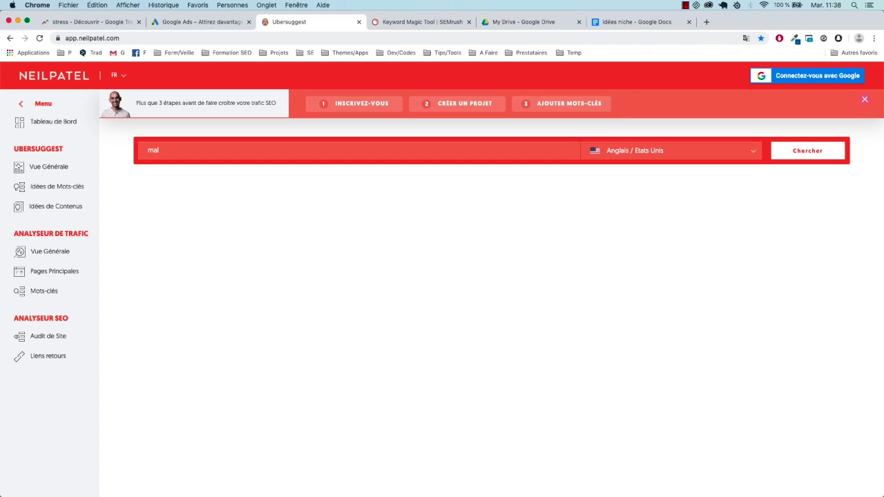
{"action": "type", "text": " de"}
{"action": "key", "text": "BackSpace"}
{"action": "key", "text": "BackSpace"}
{"action": "key", "text": "BackSpace"}
{"action": "key", "text": "BackSpace"}
{"action": "key", "text": "BackSpace"}
{"action": "key", "text": "BackSpace"}
Analyse the keyword "stress" with the language and country set to Français / France.
{"action": "type", "text": "stress"}
{"action": "left_click", "coordinate": [674, 151]}
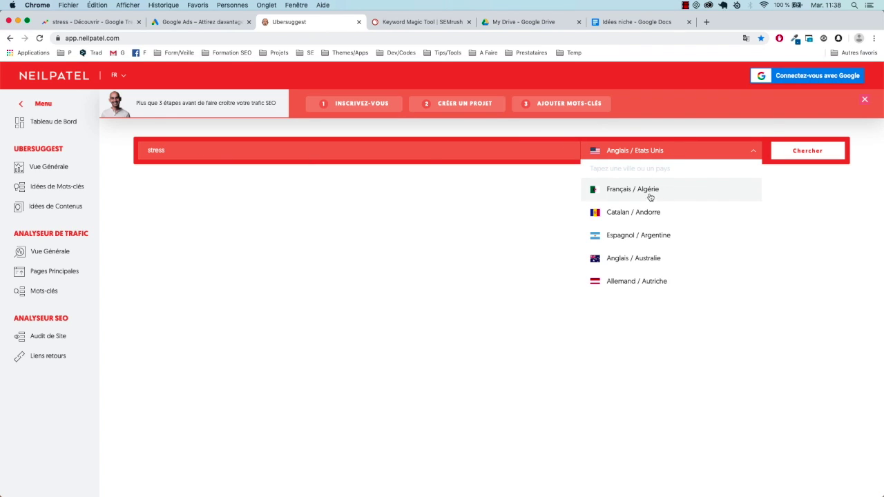
{"action": "type", "text": "franc"}
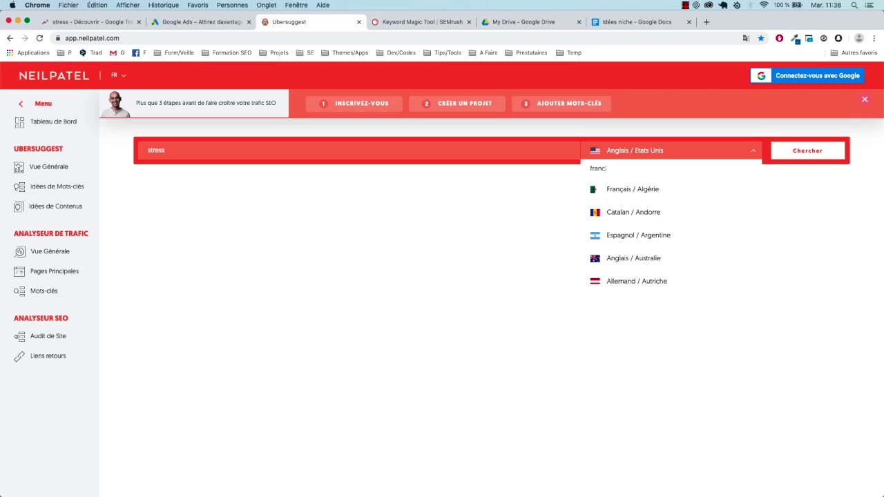
{"action": "type", "text": "e"}
{"action": "left_click", "coordinate": [665, 190]}
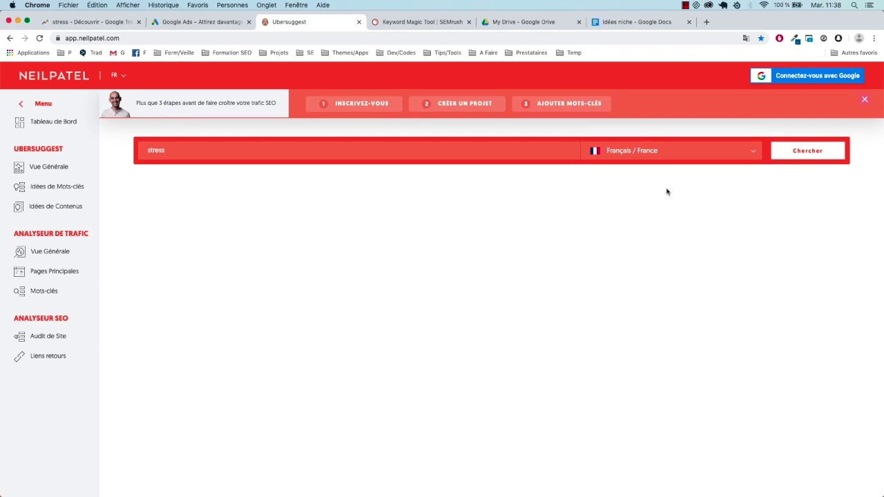
{"action": "left_click", "coordinate": [798, 152]}
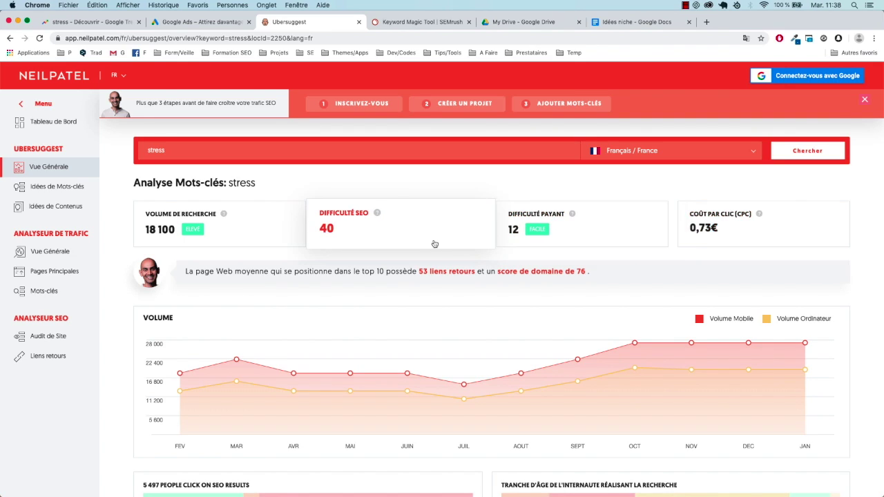
Examine the search volume and SEO difficulty for "stress", and check its trend again in Google Trends.
{"action": "scroll", "coordinate": [305, 286], "scroll_direction": "down", "scroll_amount": 1}
{"action": "scroll", "coordinate": [303, 293], "scroll_direction": "up", "scroll_amount": 1}
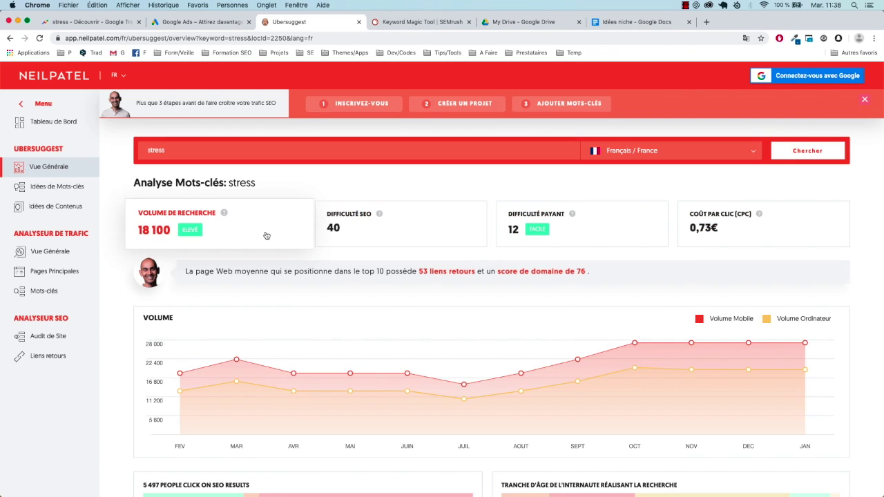
{"action": "mouse_move", "coordinate": [377, 215]}
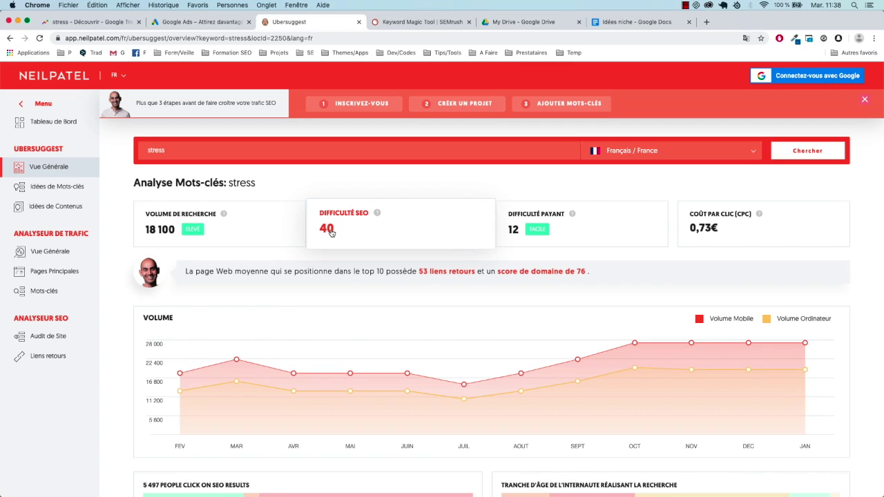
{"action": "left_click", "coordinate": [213, 25]}
{"action": "left_click", "coordinate": [91, 28]}
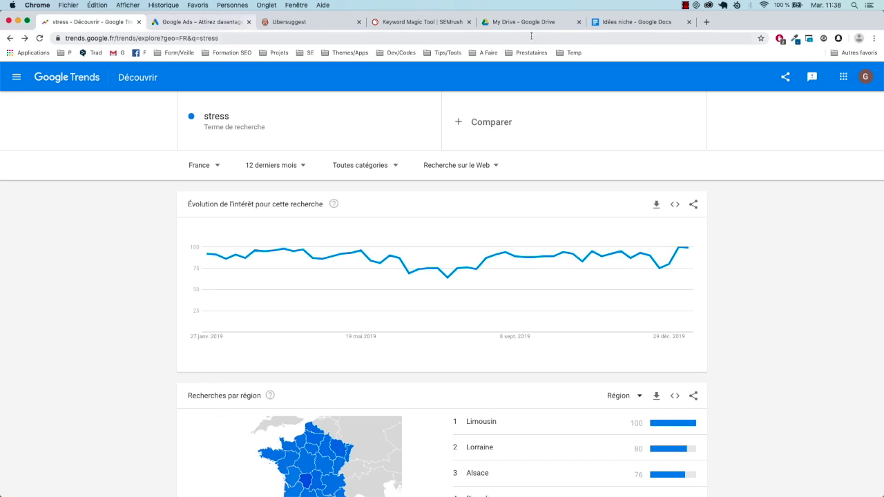
Switch to SEMrush's Keyword Magic Tool and search for "stress" in the FR database.
{"action": "left_click", "coordinate": [438, 26]}
{"action": "left_click", "coordinate": [403, 228]}
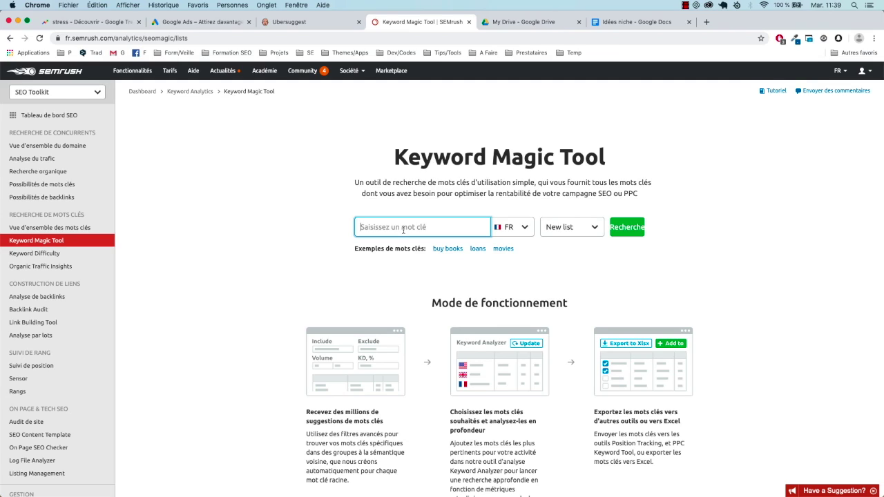
{"action": "type", "text": "stress"}
{"action": "left_click", "coordinate": [627, 229]}
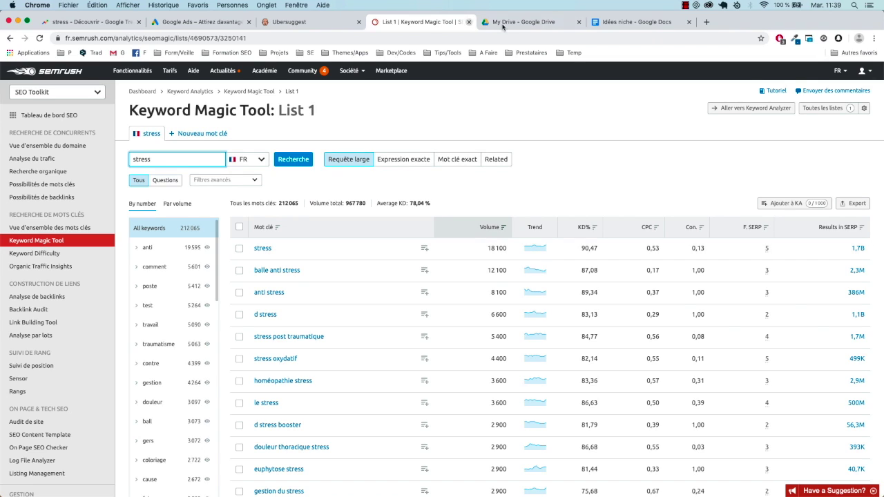
Compare the search volume for "stress" between Ubersuggest and SEMrush, and examine the KD% values in the keyword list.
{"action": "left_click", "coordinate": [300, 21]}
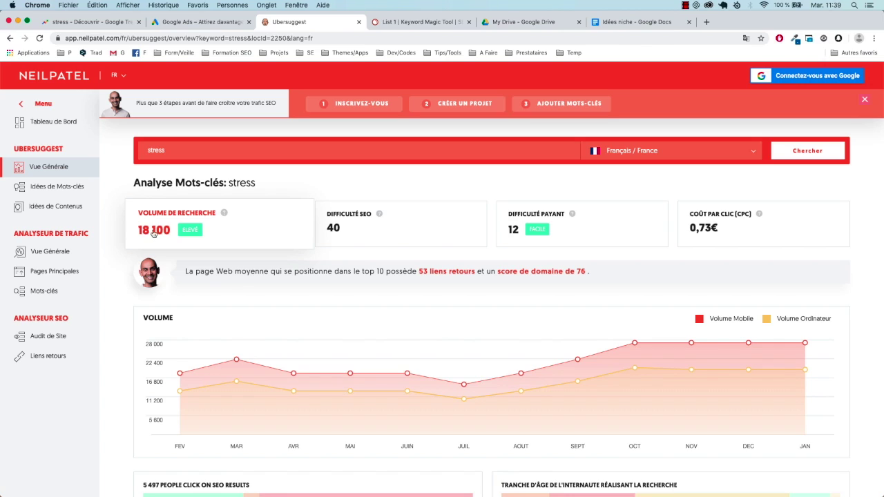
{"action": "left_click", "coordinate": [408, 22]}
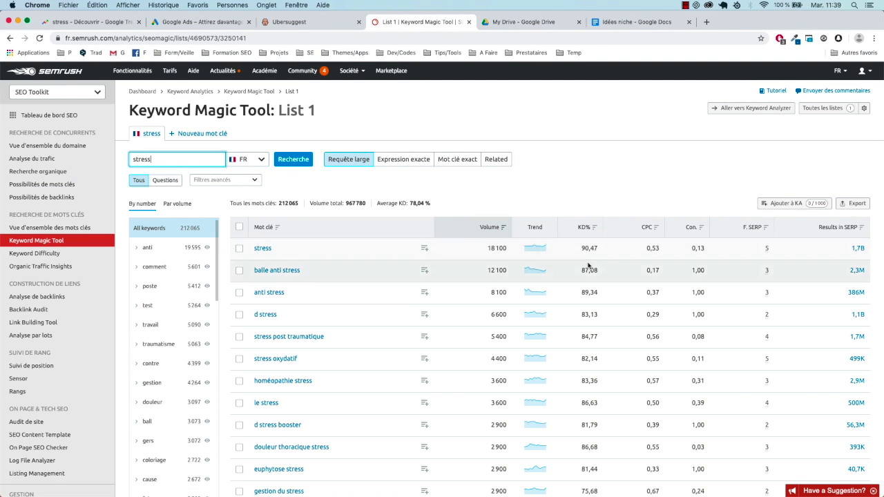
{"action": "mouse_move", "coordinate": [580, 230]}
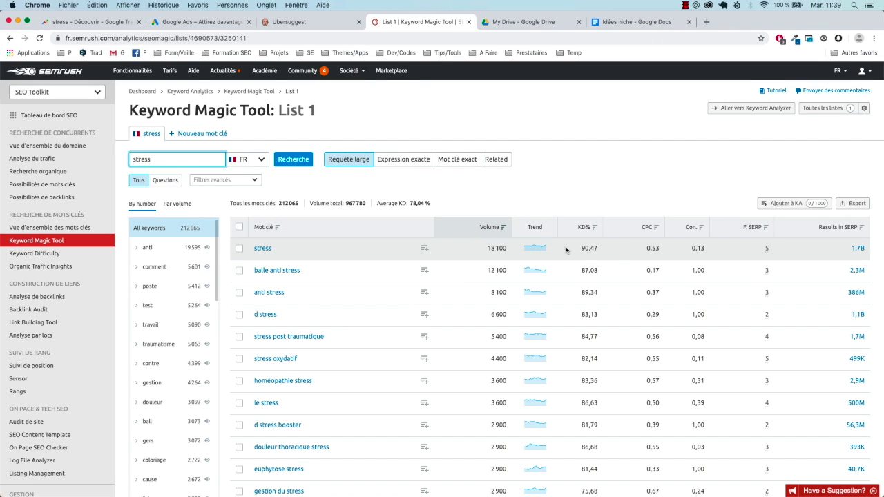
{"action": "scroll", "coordinate": [589, 250], "scroll_direction": "down", "scroll_amount": 2}
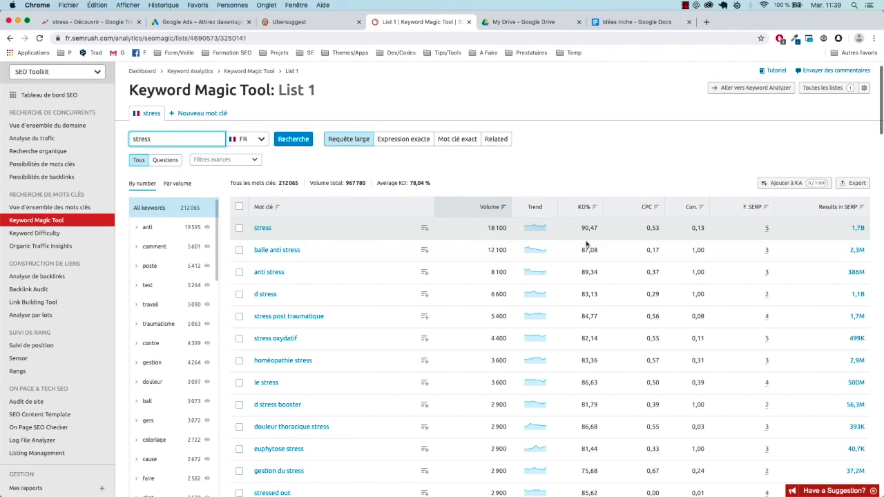
Examine the volumes and KD% values of the related keywords down the whole first results page for "stress".
{"action": "scroll", "coordinate": [585, 246], "scroll_direction": "down", "scroll_amount": 5}
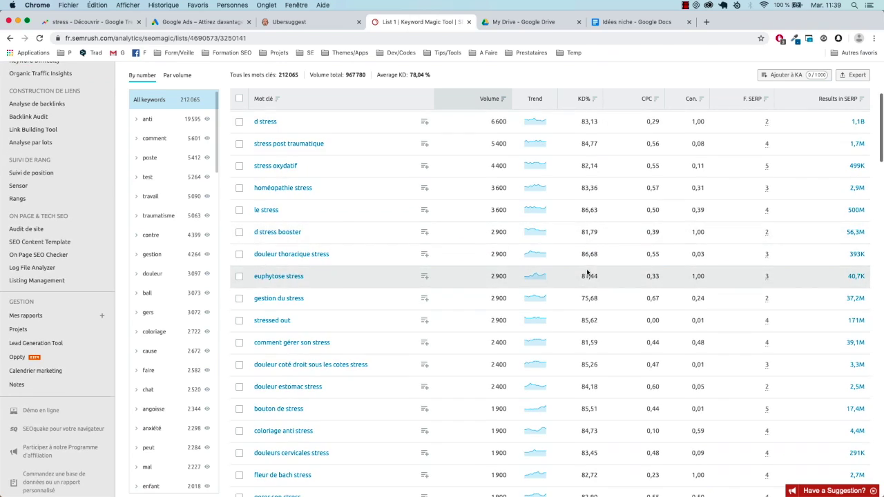
{"action": "scroll", "coordinate": [303, 272], "scroll_direction": "up", "scroll_amount": 6}
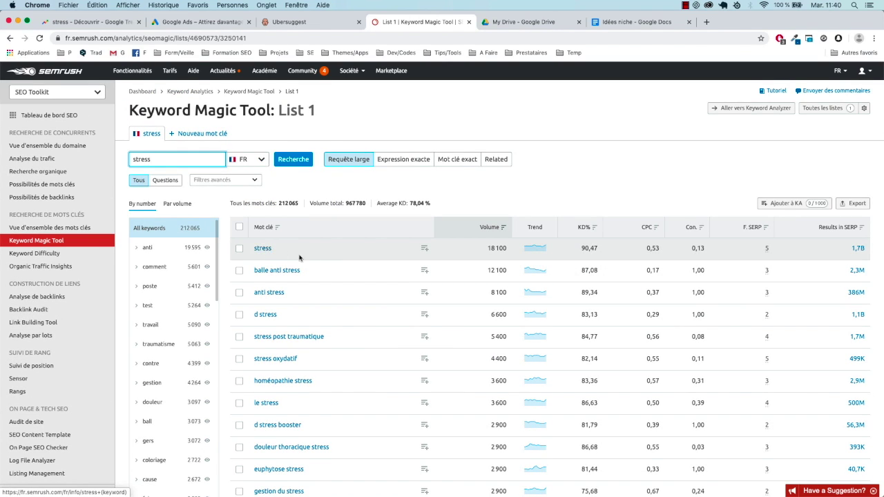
{"action": "scroll", "coordinate": [266, 251], "scroll_direction": "down", "scroll_amount": 1}
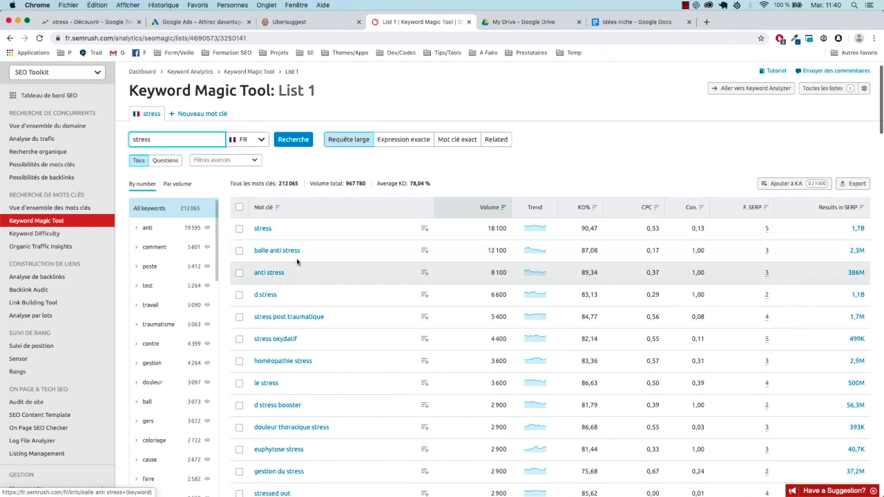
{"action": "scroll", "coordinate": [295, 261], "scroll_direction": "down", "scroll_amount": 2}
{"action": "scroll", "coordinate": [296, 260], "scroll_direction": "down", "scroll_amount": 6}
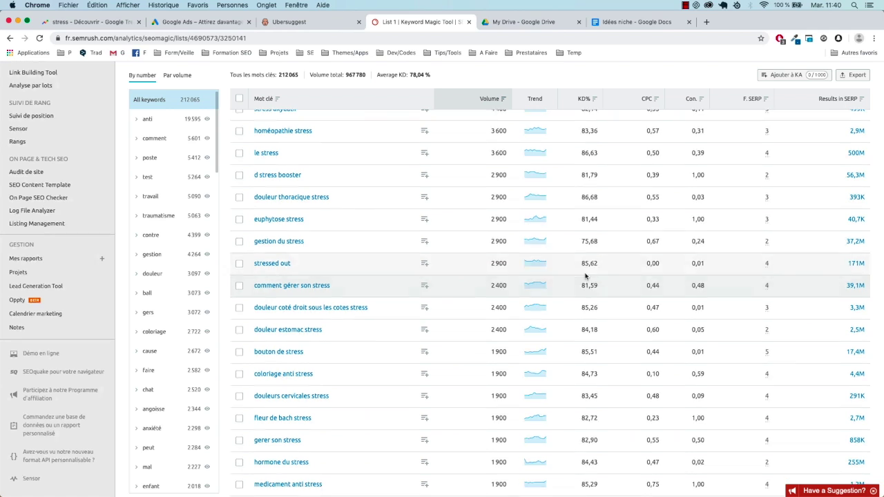
{"action": "scroll", "coordinate": [585, 286], "scroll_direction": "down", "scroll_amount": 3}
{"action": "scroll", "coordinate": [587, 269], "scroll_direction": "up", "scroll_amount": 2}
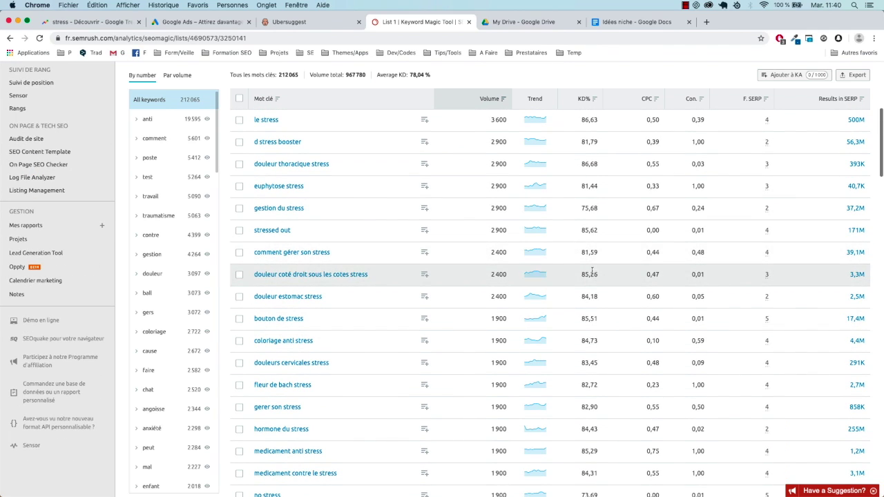
{"action": "scroll", "coordinate": [598, 262], "scroll_direction": "down", "scroll_amount": 15}
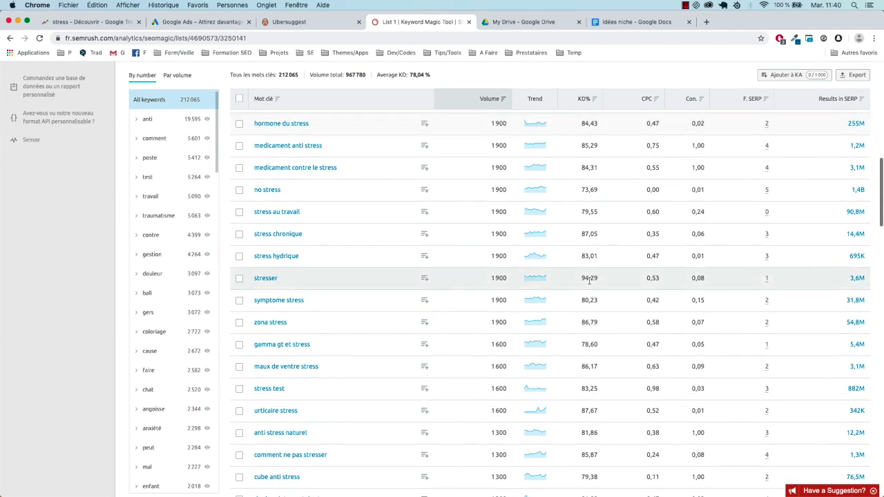
{"action": "scroll", "coordinate": [589, 281], "scroll_direction": "down", "scroll_amount": 15}
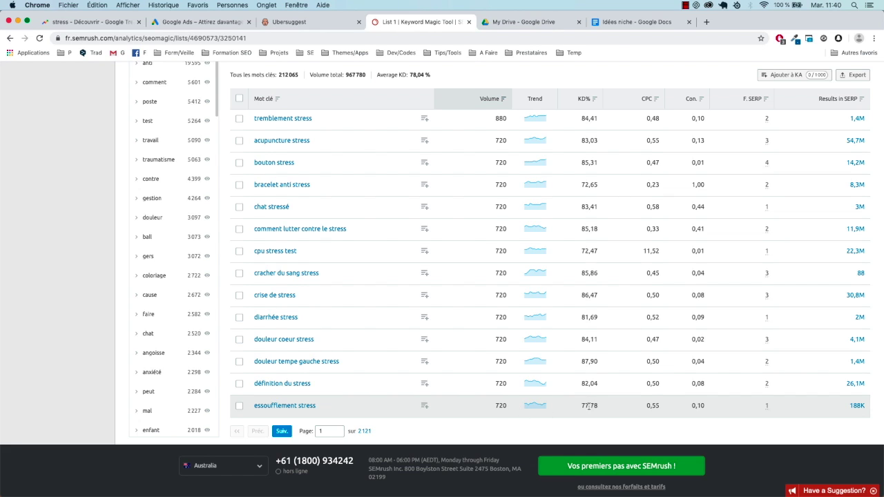
{"action": "scroll", "coordinate": [589, 406], "scroll_direction": "up", "scroll_amount": 20}
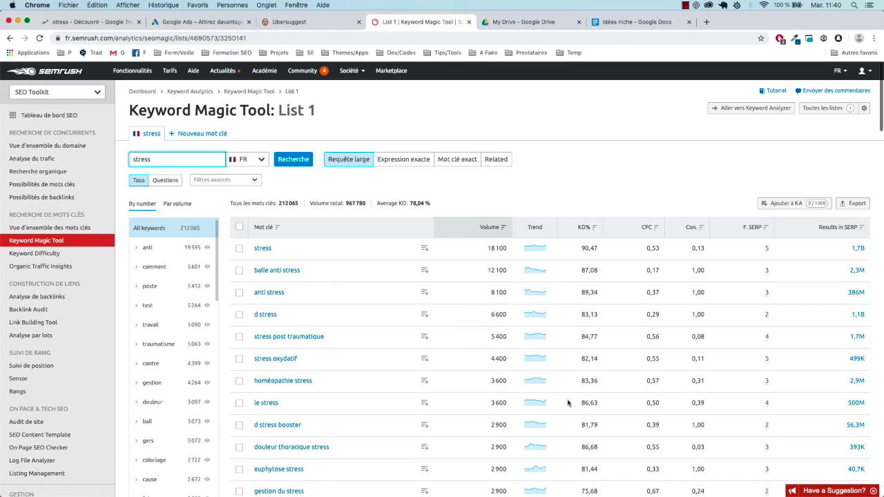
Compare Ubersuggest's SEO difficulty for "stress" with SEMrush's KD% for the same keyword.
{"action": "left_click", "coordinate": [311, 24]}
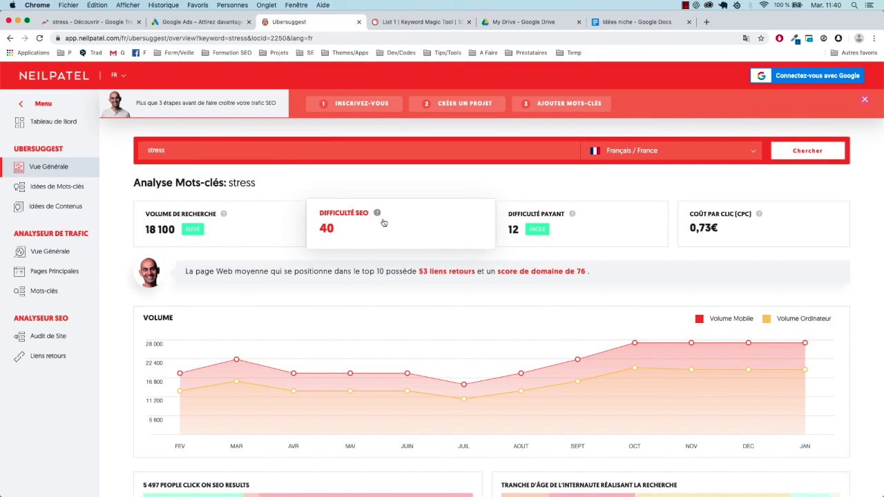
{"action": "mouse_move", "coordinate": [378, 218]}
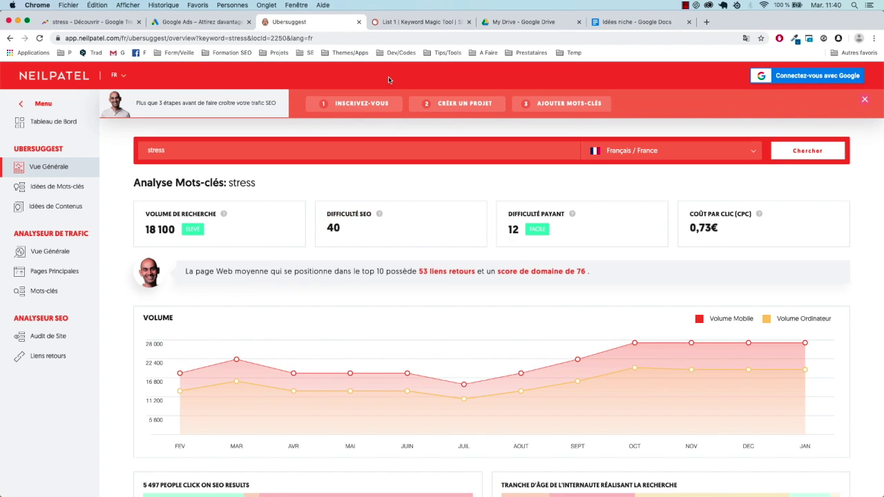
{"action": "left_click", "coordinate": [402, 26]}
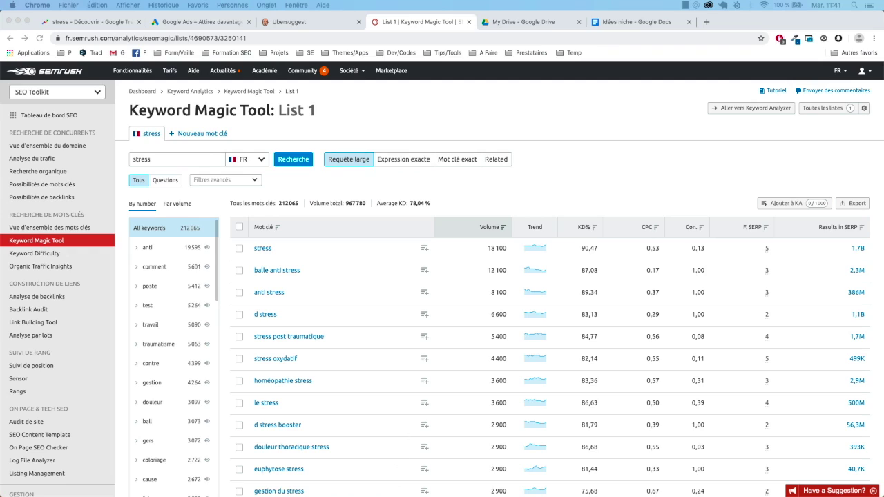
{"action": "left_click", "coordinate": [164, 161]}
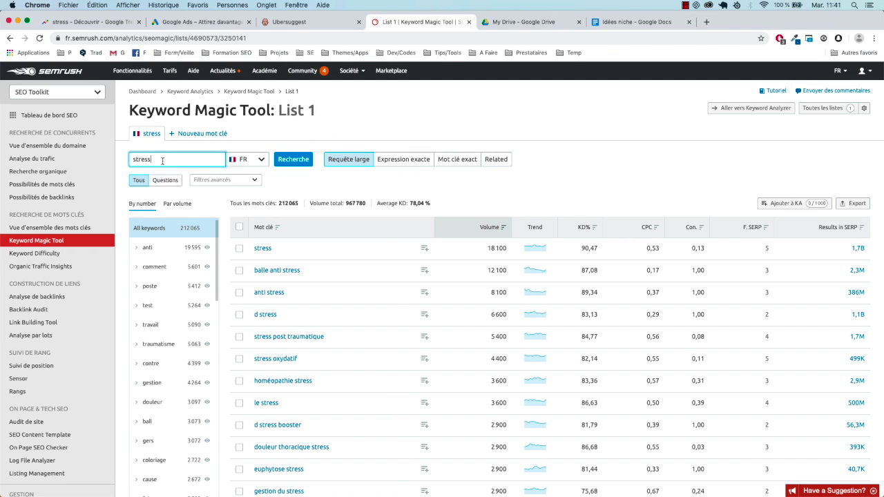
Switch to the "Idées niche" document in Google Docs and extend the "Mal de dos" line with "- correcteur de posture".
{"action": "left_click", "coordinate": [528, 22]}
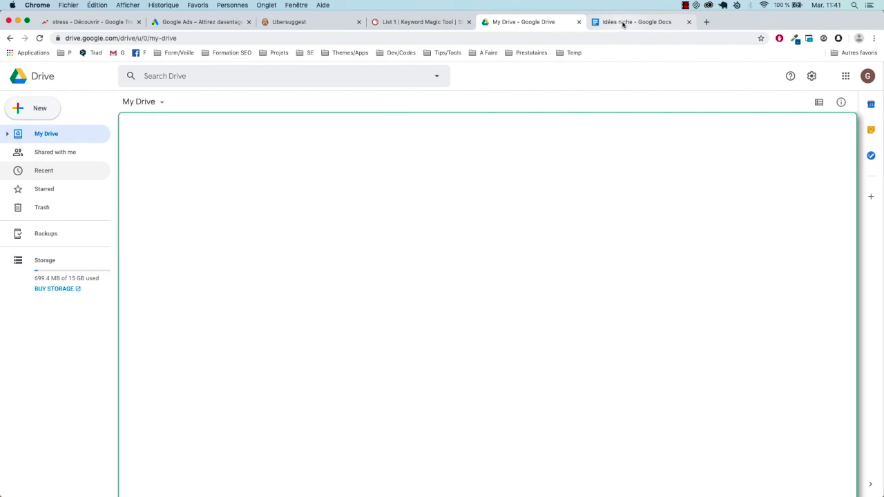
{"action": "left_click", "coordinate": [623, 23]}
{"action": "left_click_drag", "start_coordinate": [310, 206], "coordinate": [317, 206]}
{"action": "left_click", "coordinate": [311, 205]}
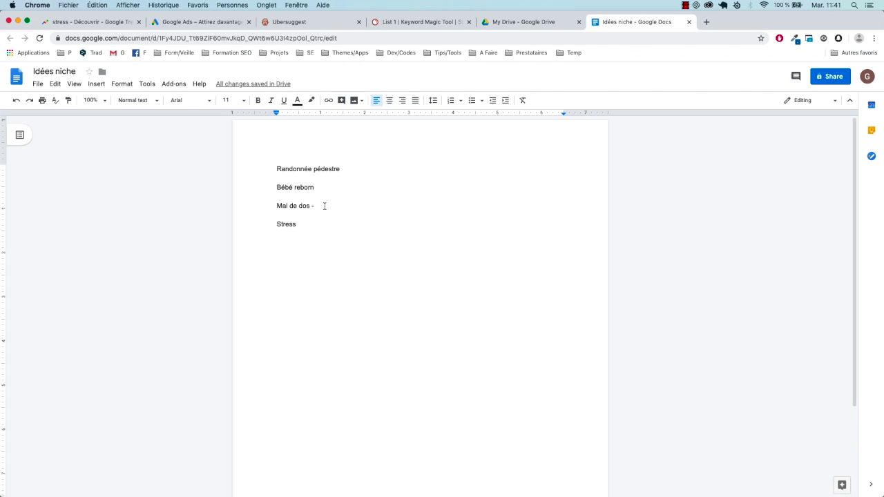
{"action": "type", "text": "- correcteur de posture"}
Copy "Randonnée pédestre" from the niche list and search for it in SEMrush's Keyword Magic Tool with the FR database.
{"action": "left_click_drag", "start_coordinate": [340, 169], "coordinate": [275, 169]}
{"action": "key", "text": "super+c"}
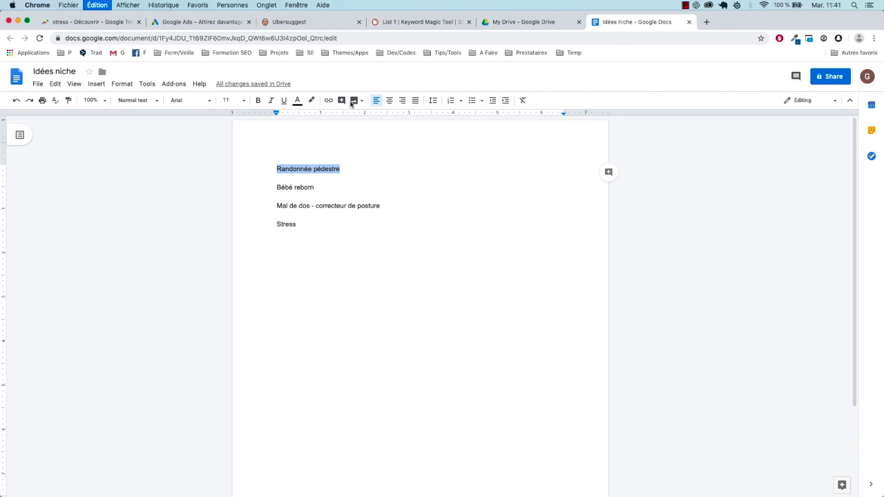
{"action": "left_click", "coordinate": [396, 25]}
{"action": "double_click", "coordinate": [167, 158]}
{"action": "key", "text": "super+v"}
{"action": "left_click", "coordinate": [295, 158]}
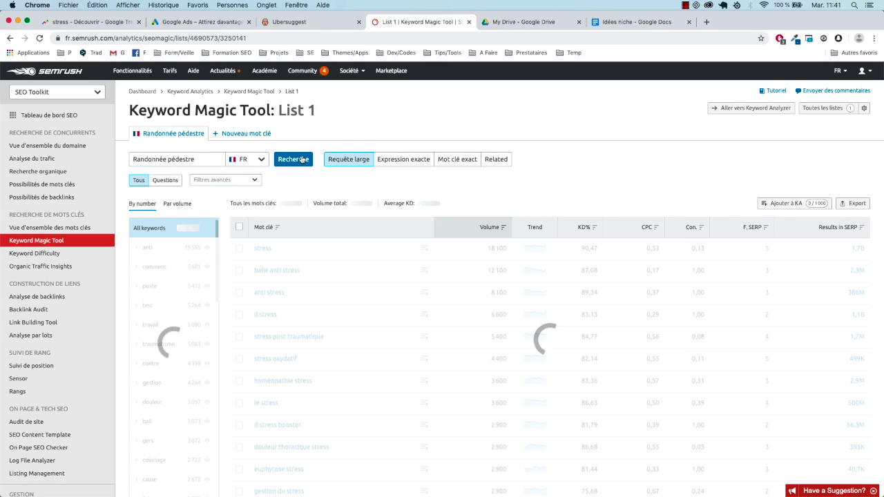
Switch to Ubersuggest and analyse the keyword "Randonnée pédestre" for Français / France.
{"action": "left_click", "coordinate": [293, 22]}
{"action": "double_click", "coordinate": [160, 150]}
{"action": "key", "text": "super+v"}
{"action": "left_click", "coordinate": [806, 151]}
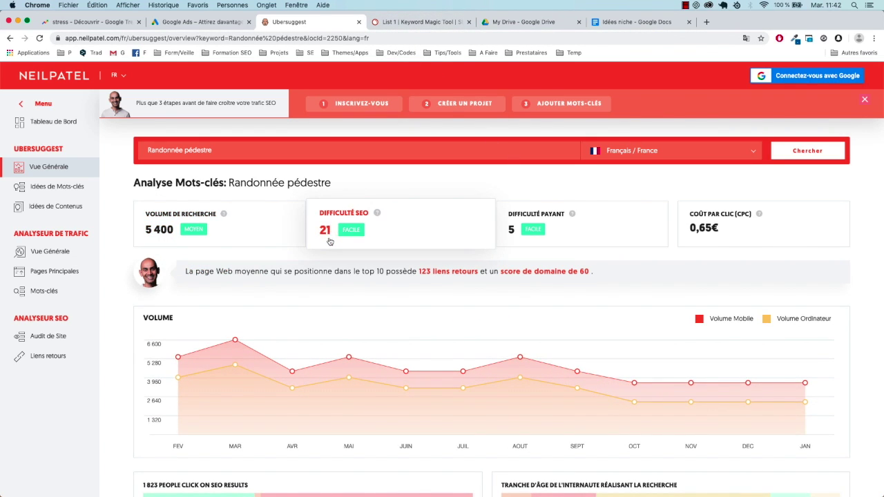
Compare the search volume and difficulty of "Randonnée pédestre" between SEMrush and Ubersuggest.
{"action": "left_click", "coordinate": [407, 22]}
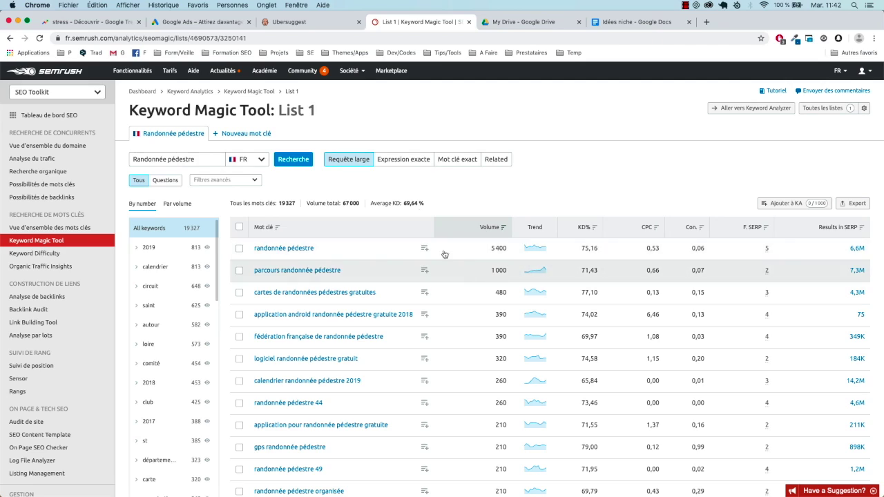
{"action": "left_click", "coordinate": [312, 22]}
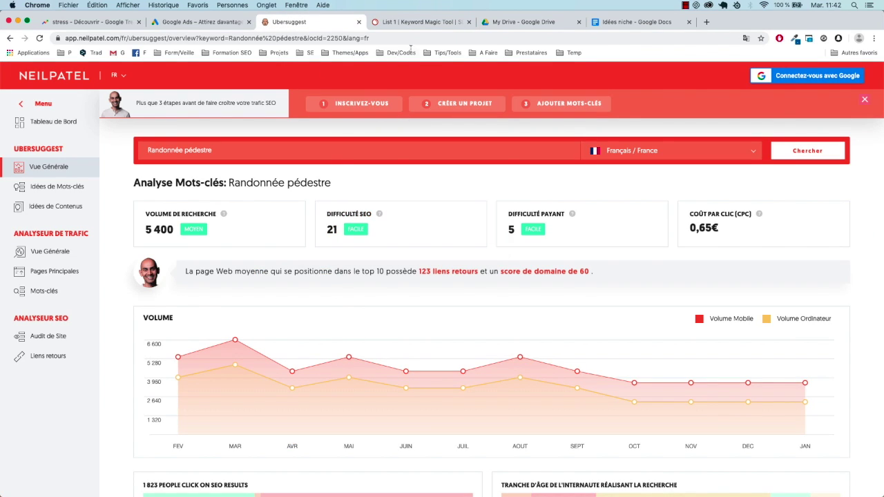
{"action": "left_click", "coordinate": [412, 22]}
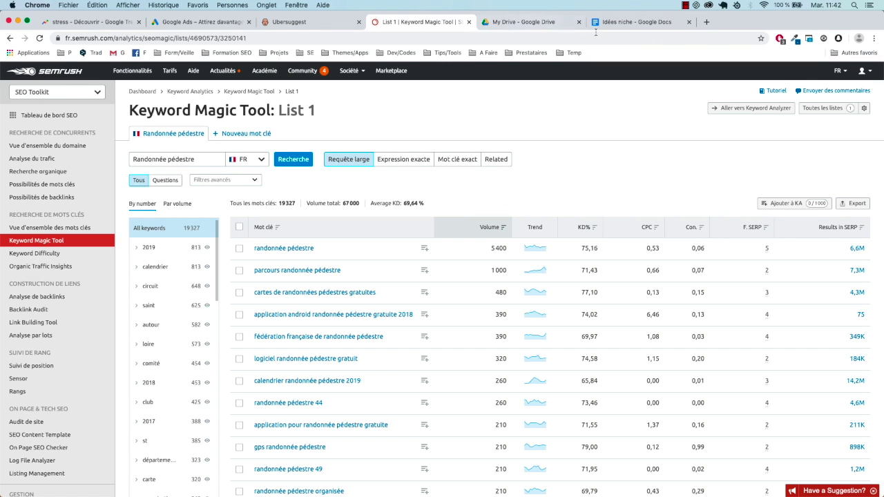
Copy "correcteur de posture" from the "Idées niche" document and analyse it in Ubersuggest for Français / France.
{"action": "left_click", "coordinate": [612, 23]}
{"action": "double_click", "coordinate": [344, 191]}
{"action": "left_click", "coordinate": [334, 183]}
{"action": "left_click", "coordinate": [331, 187]}
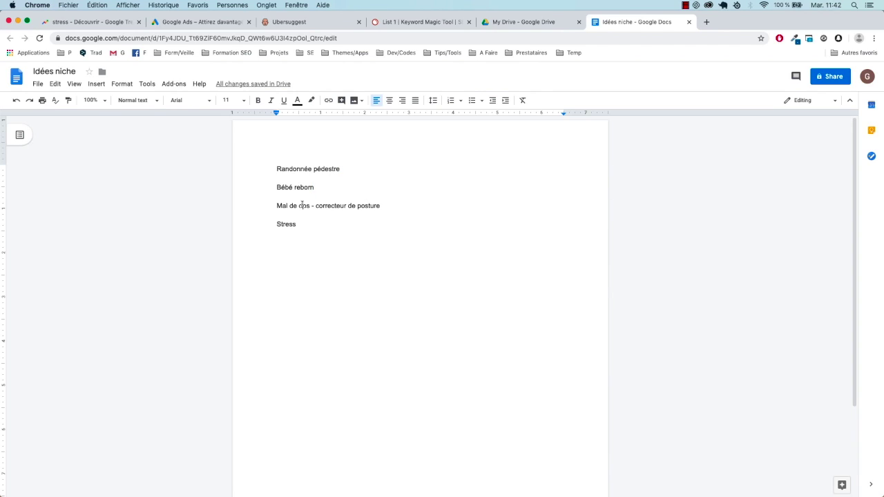
{"action": "left_click_drag", "start_coordinate": [382, 206], "coordinate": [315, 206]}
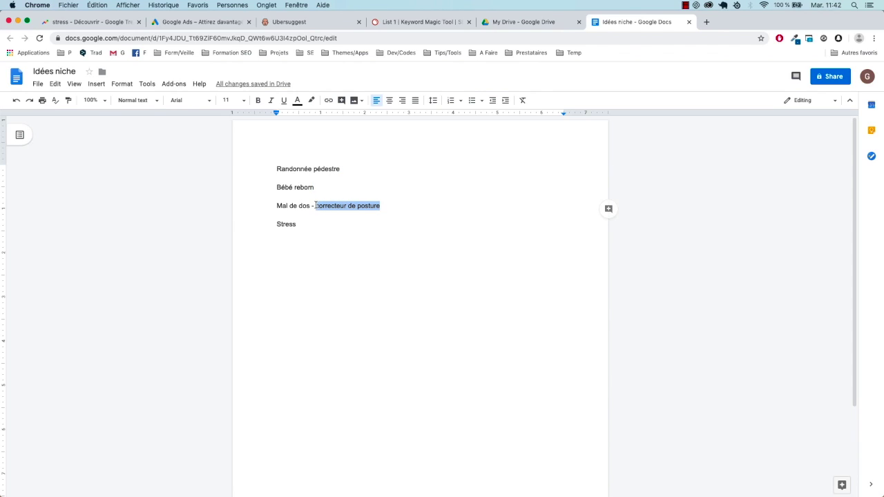
{"action": "left_click", "coordinate": [521, 22]}
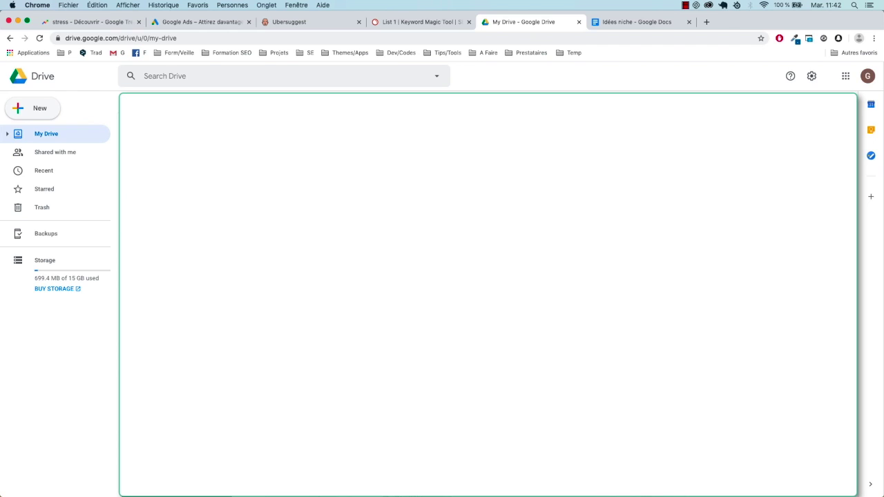
{"action": "left_click", "coordinate": [306, 23]}
{"action": "triple_click", "coordinate": [185, 154]}
{"action": "key", "text": "super+v"}
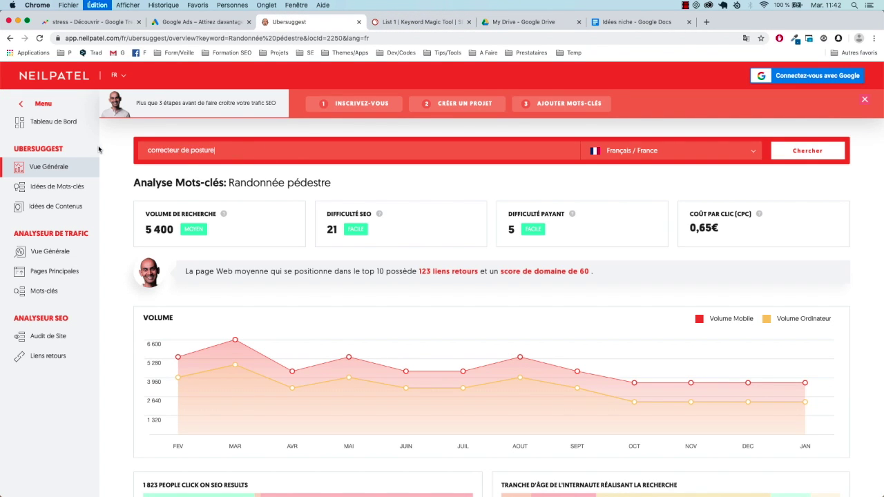
{"action": "left_click", "coordinate": [807, 151]}
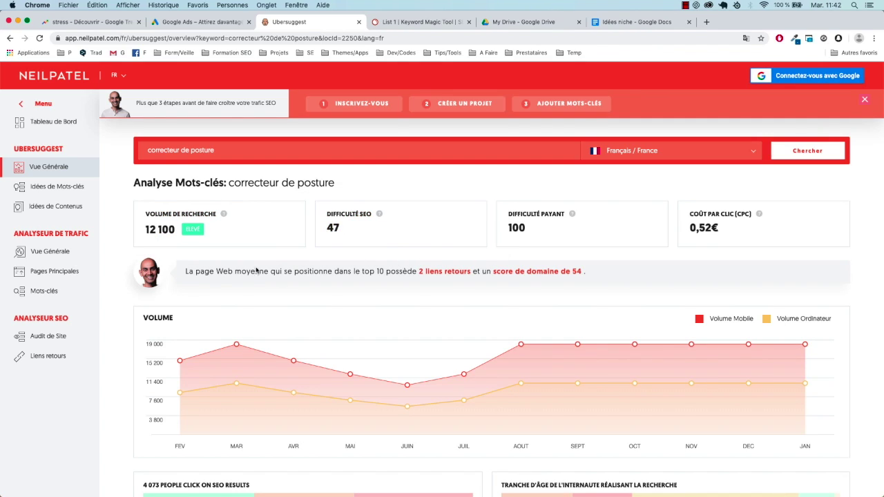
Switch to SEMrush's Keyword Magic Tool and search for "correcteur de posture" in the FR database.
{"action": "left_click", "coordinate": [406, 22]}
{"action": "left_click", "coordinate": [195, 22]}
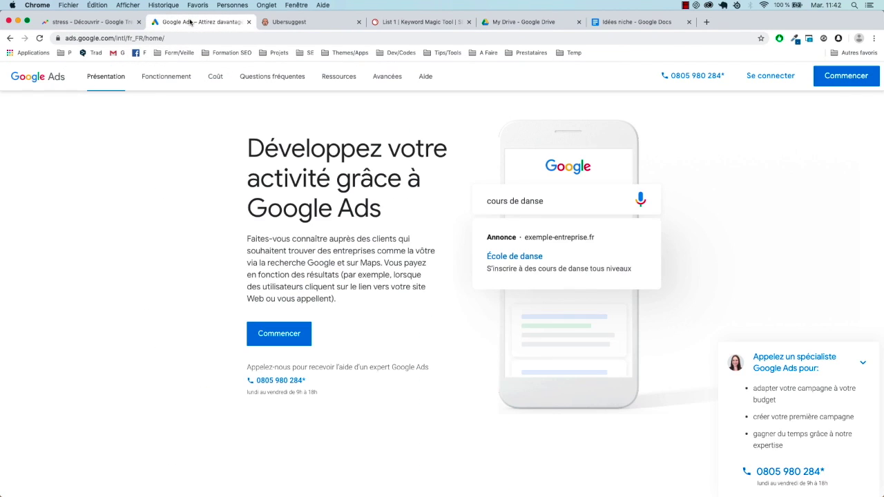
{"action": "left_click", "coordinate": [279, 23]}
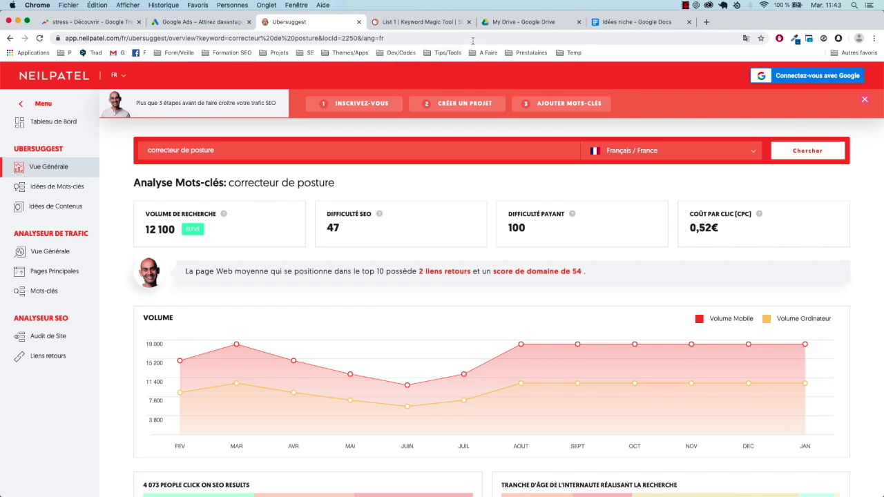
{"action": "left_click", "coordinate": [413, 22]}
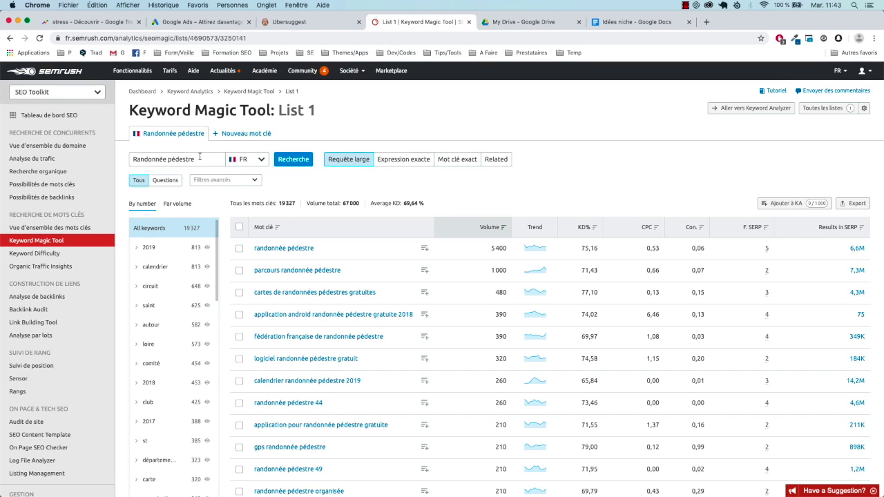
{"action": "left_click_drag", "start_coordinate": [199, 156], "coordinate": [33, 154]}
{"action": "key", "text": "super+v"}
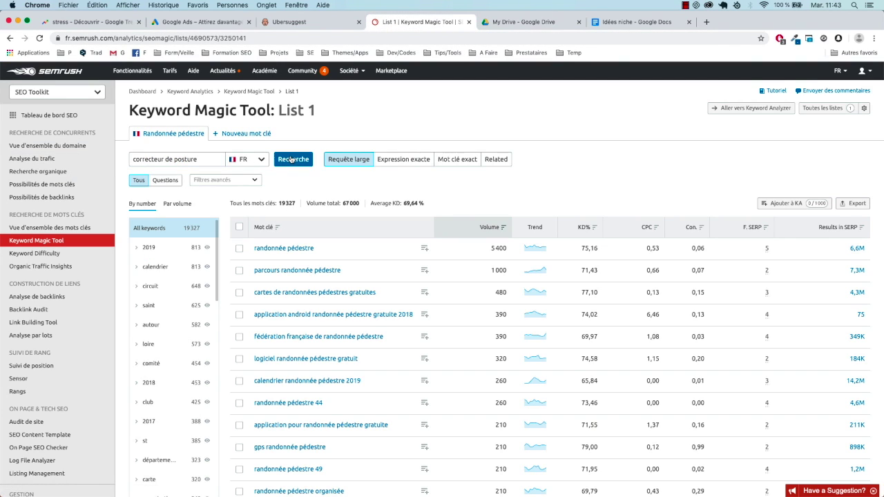
{"action": "left_click", "coordinate": [292, 159]}
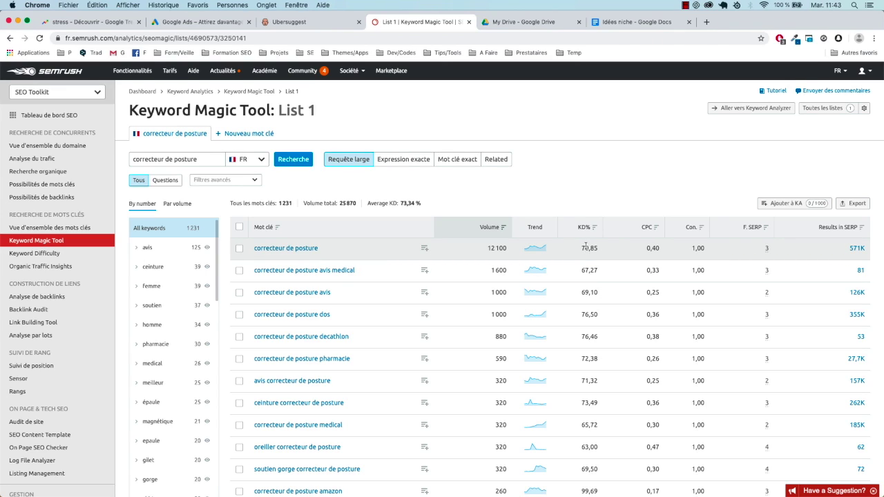
Examine the total volume, the individual search volumes and the KD% values of the "correcteur de posture" keyword list.
{"action": "scroll", "coordinate": [585, 281], "scroll_direction": "down", "scroll_amount": 1}
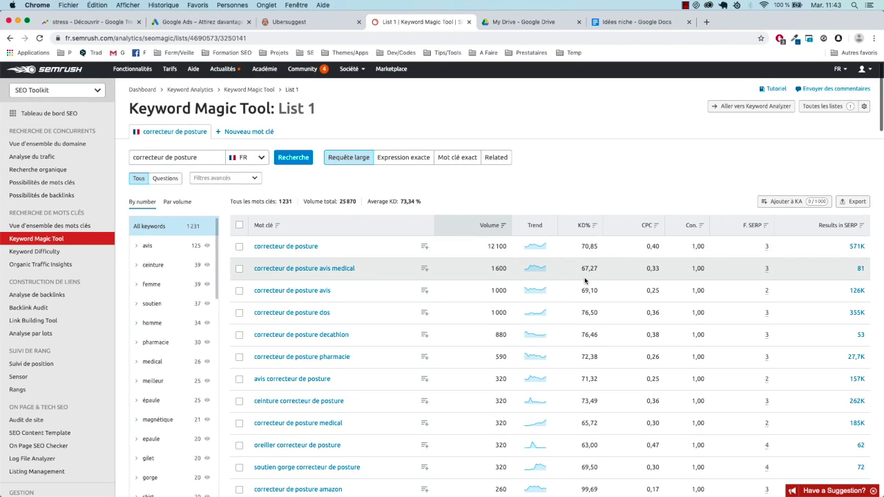
{"action": "scroll", "coordinate": [579, 290], "scroll_direction": "up", "scroll_amount": 1}
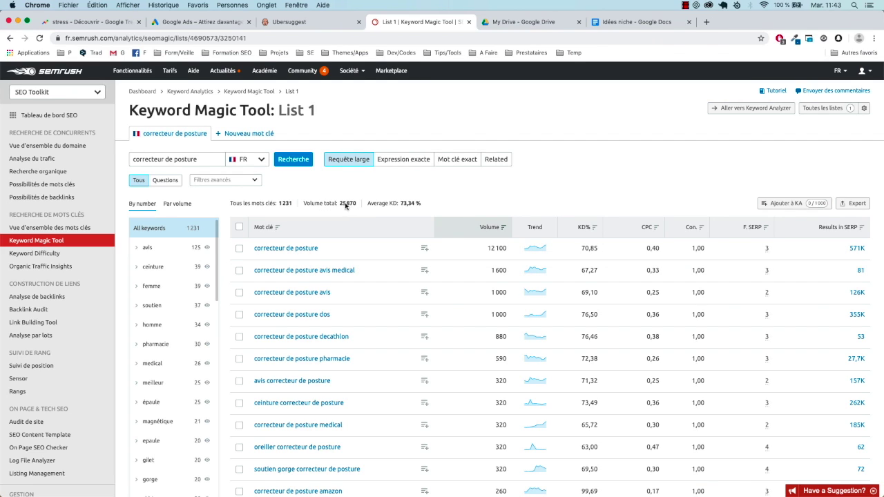
{"action": "scroll", "coordinate": [310, 373], "scroll_direction": "down", "scroll_amount": 5}
{"action": "scroll", "coordinate": [310, 387], "scroll_direction": "up", "scroll_amount": 5}
{"action": "scroll", "coordinate": [497, 247], "scroll_direction": "down", "scroll_amount": 3}
{"action": "scroll", "coordinate": [456, 325], "scroll_direction": "up", "scroll_amount": 3}
{"action": "scroll", "coordinate": [508, 325], "scroll_direction": "down", "scroll_amount": 1}
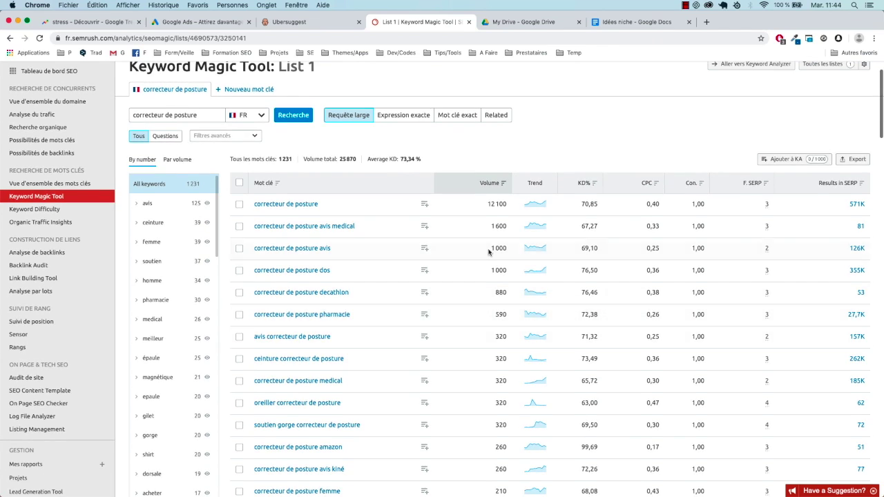
{"action": "scroll", "coordinate": [470, 311], "scroll_direction": "down", "scroll_amount": 5}
{"action": "scroll", "coordinate": [494, 370], "scroll_direction": "down", "scroll_amount": 20}
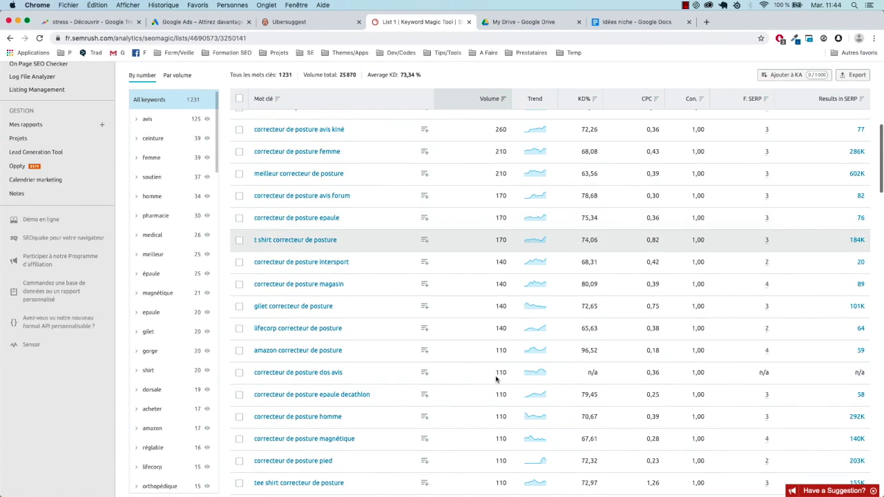
{"action": "scroll", "coordinate": [497, 373], "scroll_direction": "down", "scroll_amount": 3}
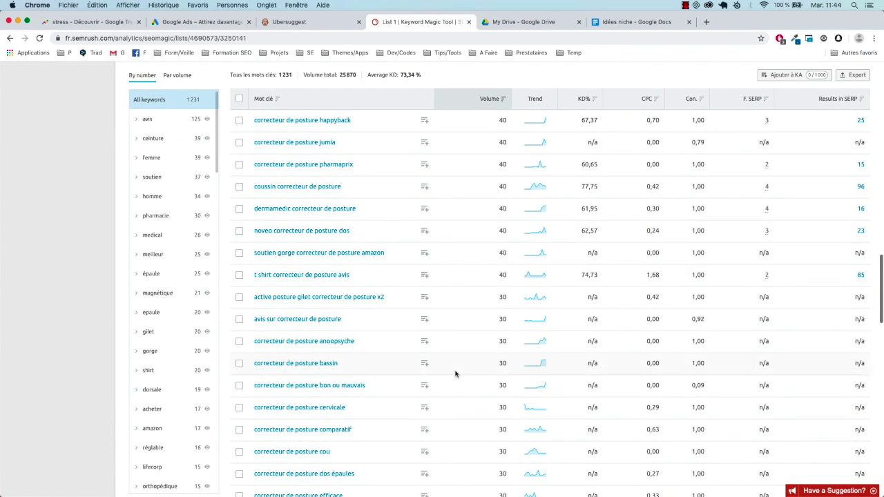
Review the volumes and KD% of the long-tail "correcteur de posture" keywords, then return to the search field.
{"action": "scroll", "coordinate": [310, 394], "scroll_direction": "down", "scroll_amount": 1}
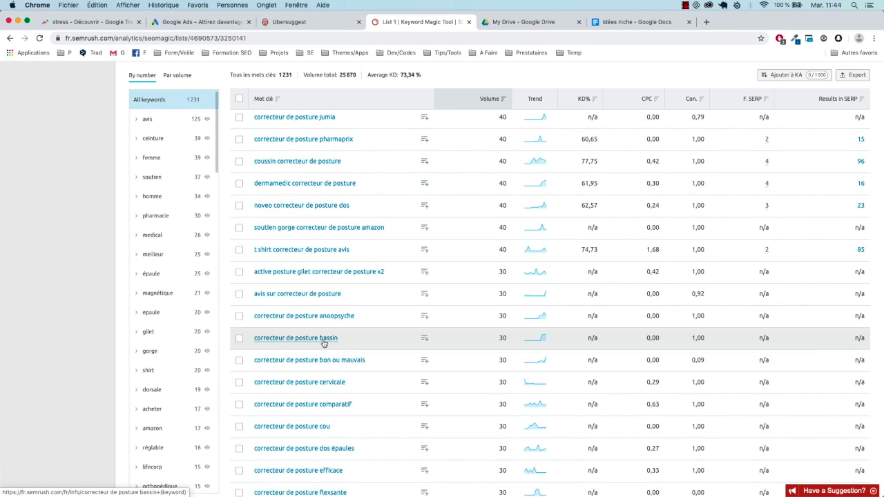
{"action": "scroll", "coordinate": [580, 365], "scroll_direction": "up", "scroll_amount": 3}
{"action": "scroll", "coordinate": [585, 367], "scroll_direction": "up", "scroll_amount": 10}
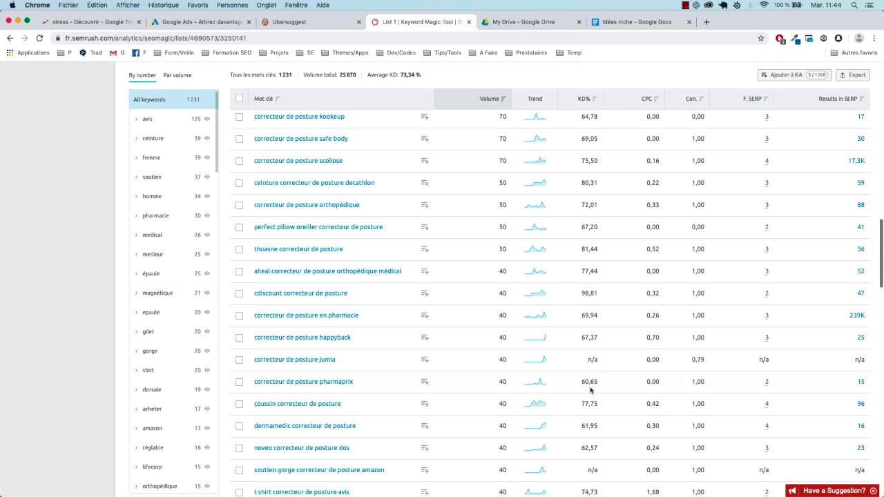
{"action": "scroll", "coordinate": [531, 283], "scroll_direction": "up", "scroll_amount": 5}
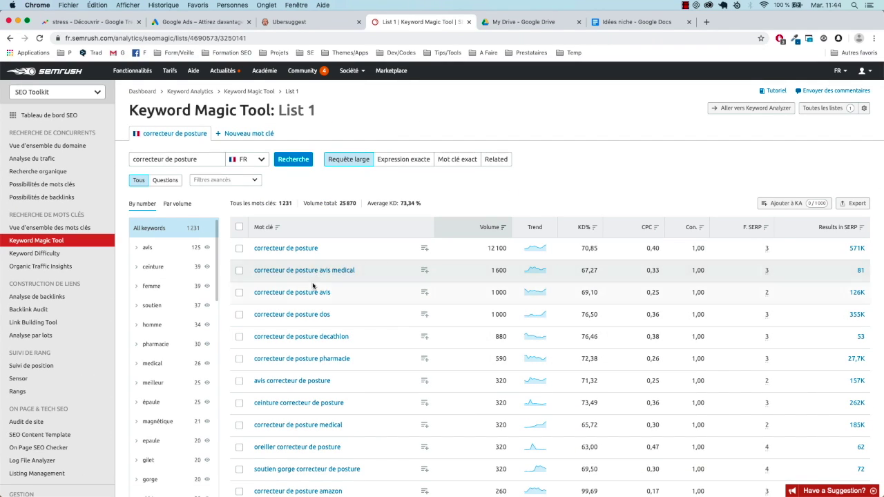
{"action": "left_click", "coordinate": [209, 162]}
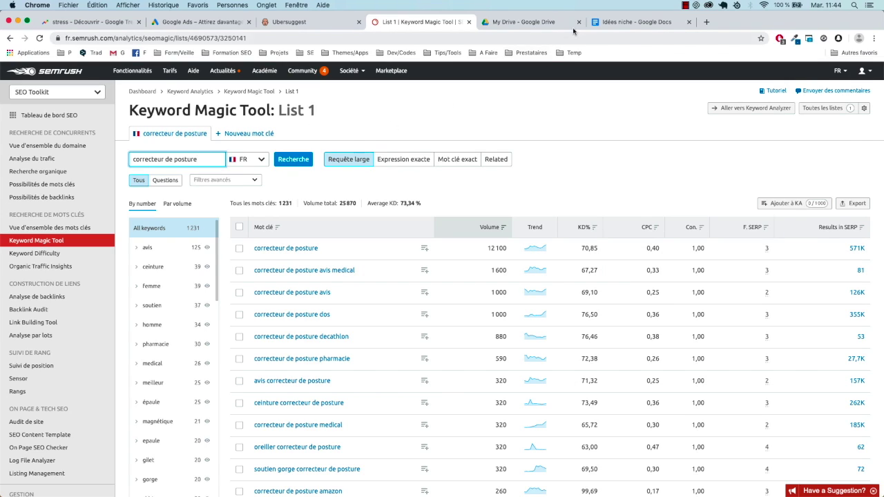
Switch to the "Idées niche" document and append a dash after "correcteur de posture" on the "Mal de dos" line.
{"action": "left_click", "coordinate": [605, 21]}
{"action": "left_click", "coordinate": [353, 172]}
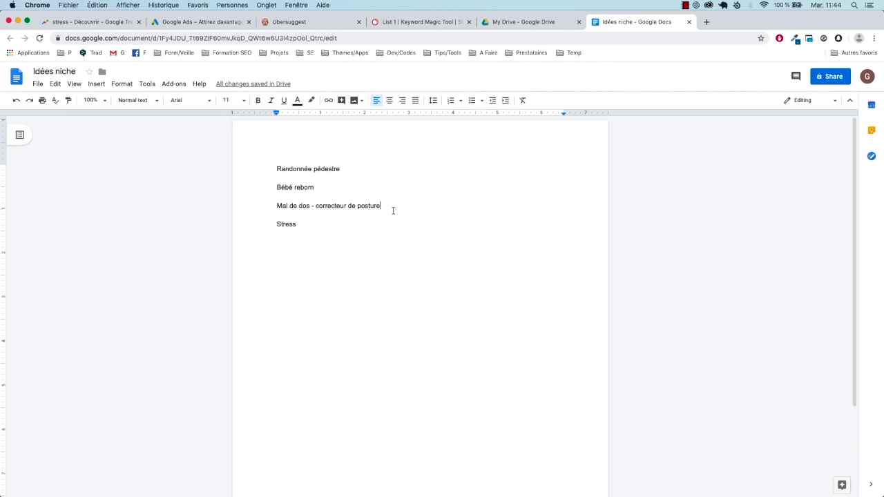
{"action": "type", "text": "-"}
{"action": "key", "text": "shift+alt+Left"}
{"action": "key", "text": "shift+alt+Left"}
{"action": "key", "text": "shift+alt+Left"}
{"action": "key", "text": "Up"}
{"action": "left_click", "coordinate": [381, 208]}
{"action": "key", "text": "shift+alt+Left"}
{"action": "key", "text": "shift+alt+Left"}
{"action": "key", "text": "shift+alt+Left"}
{"action": "left_click", "coordinate": [359, 207]}
{"action": "left_click_drag", "start_coordinate": [309, 207], "coordinate": [274, 207]}
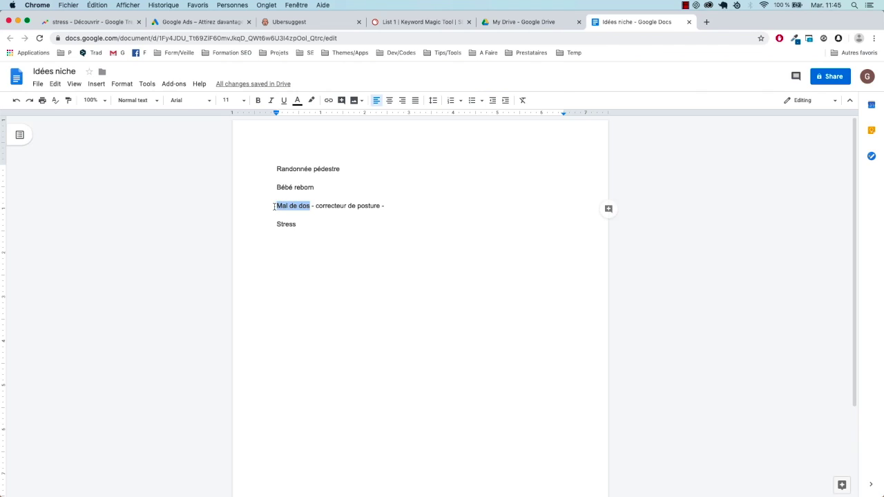
{"action": "left_click", "coordinate": [400, 209]}
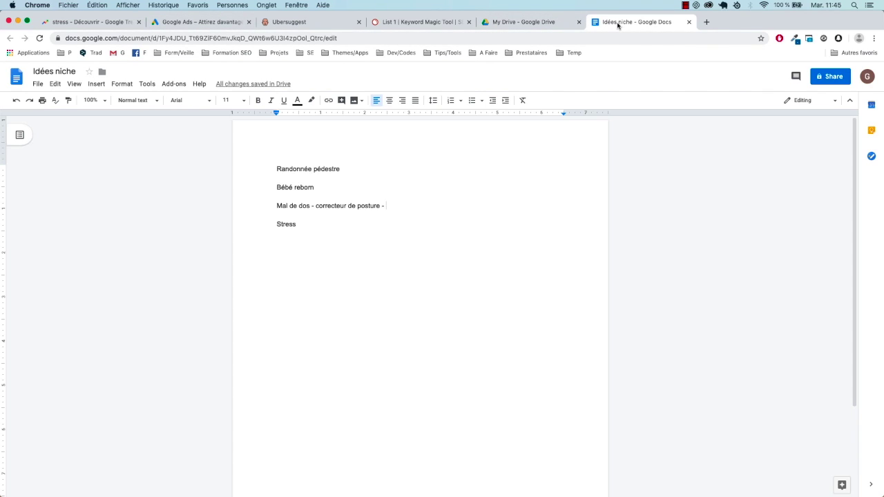
Open the Dgeo Dev website, dgeodev.com, in a new tab.
{"action": "key", "text": "super+t"}
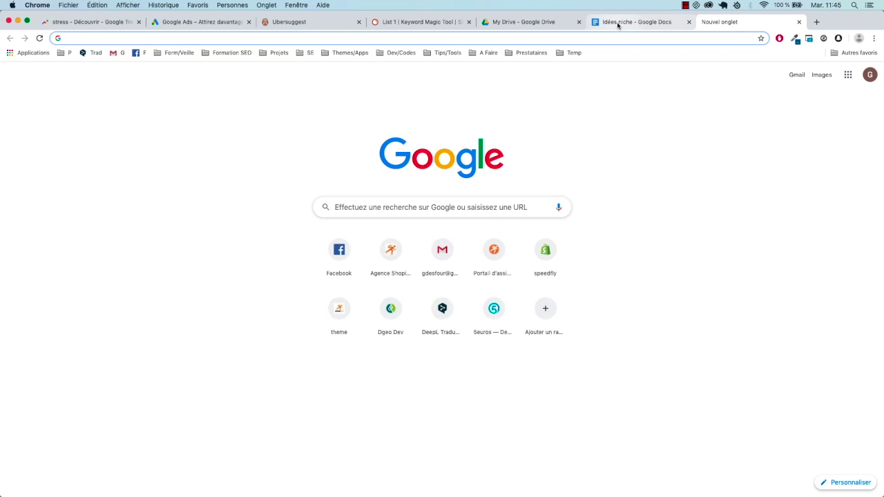
{"action": "type", "text": "gdgeo"}
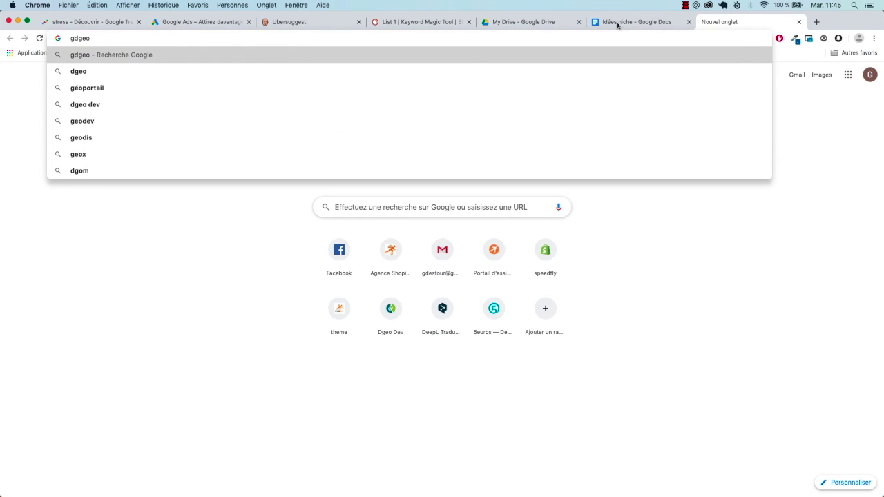
{"action": "key", "text": "BackSpace"}
{"action": "key", "text": "BackSpace"}
{"action": "key", "text": "BackSpace"}
{"action": "key", "text": "BackSpace"}
{"action": "key", "text": "BackSpace"}
{"action": "type", "text": "dgeo"}
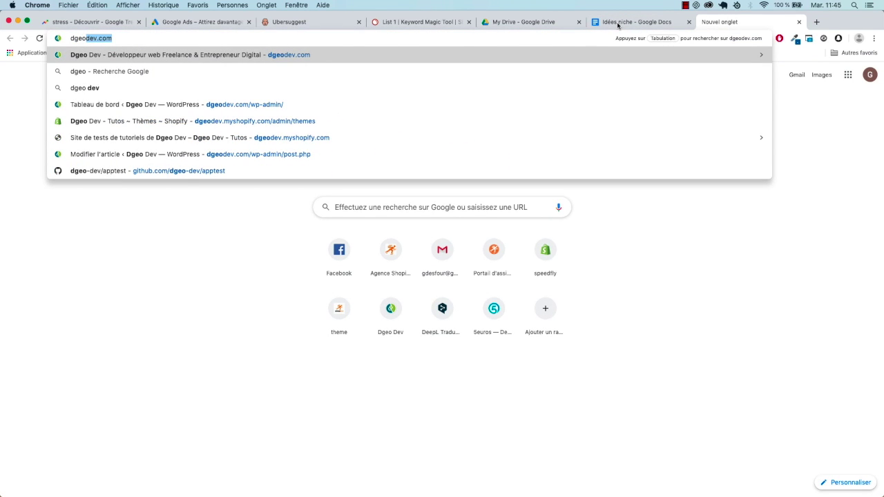
{"action": "left_click", "coordinate": [294, 55]}
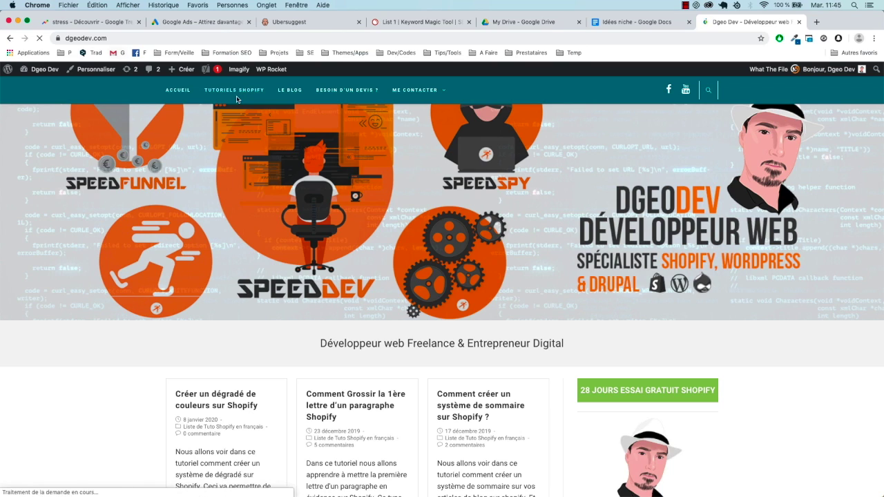
Examine the Dgeo Dev homepage's article list and its domain name as an example of a site.
{"action": "left_click", "coordinate": [109, 38]}
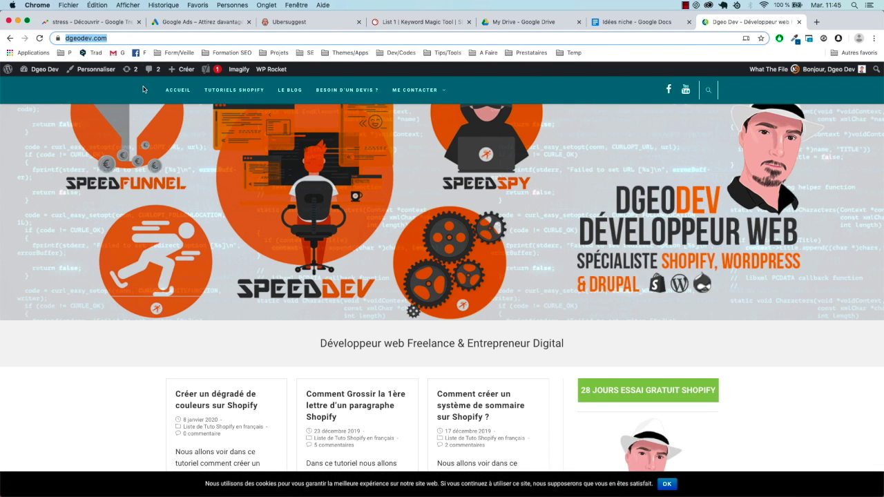
{"action": "scroll", "coordinate": [281, 279], "scroll_direction": "down", "scroll_amount": 5}
{"action": "scroll", "coordinate": [286, 223], "scroll_direction": "up", "scroll_amount": 5}
{"action": "scroll", "coordinate": [340, 304], "scroll_direction": "down", "scroll_amount": 2}
{"action": "scroll", "coordinate": [340, 304], "scroll_direction": "down", "scroll_amount": 3}
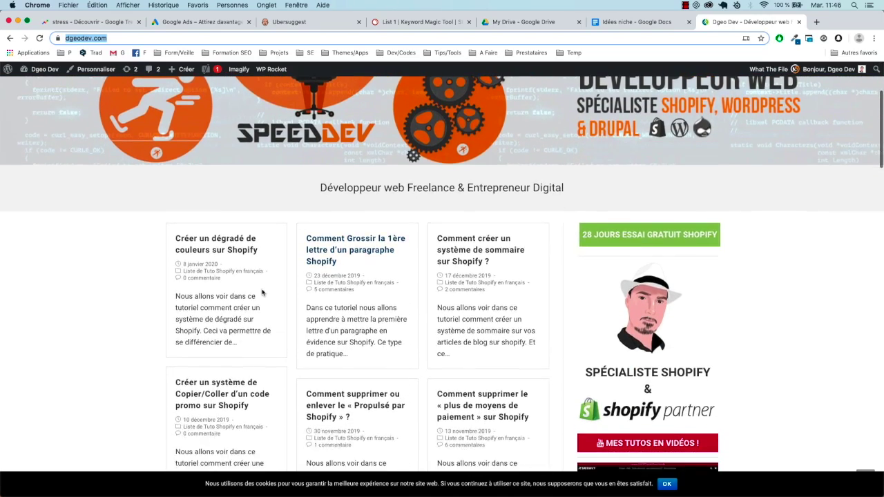
{"action": "scroll", "coordinate": [329, 276], "scroll_direction": "down", "scroll_amount": 2}
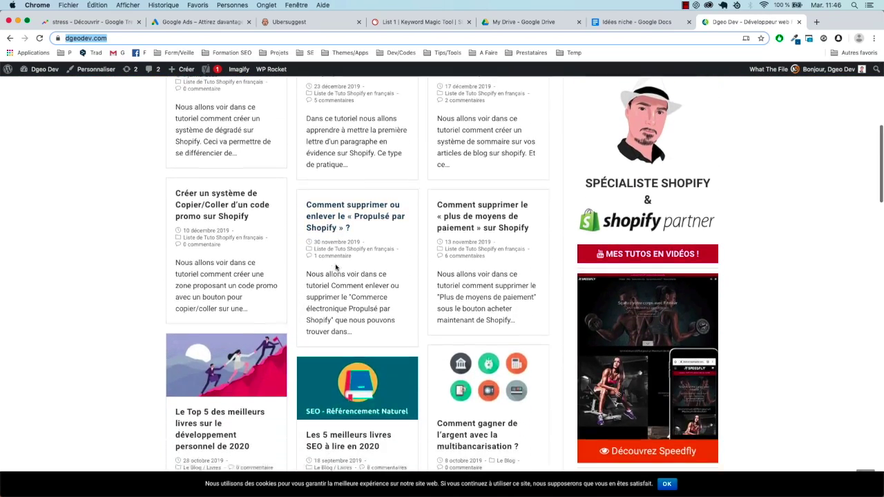
{"action": "scroll", "coordinate": [339, 276], "scroll_direction": "up", "scroll_amount": 6}
{"action": "scroll", "coordinate": [351, 279], "scroll_direction": "down", "scroll_amount": 2}
{"action": "scroll", "coordinate": [351, 279], "scroll_direction": "up", "scroll_amount": 3}
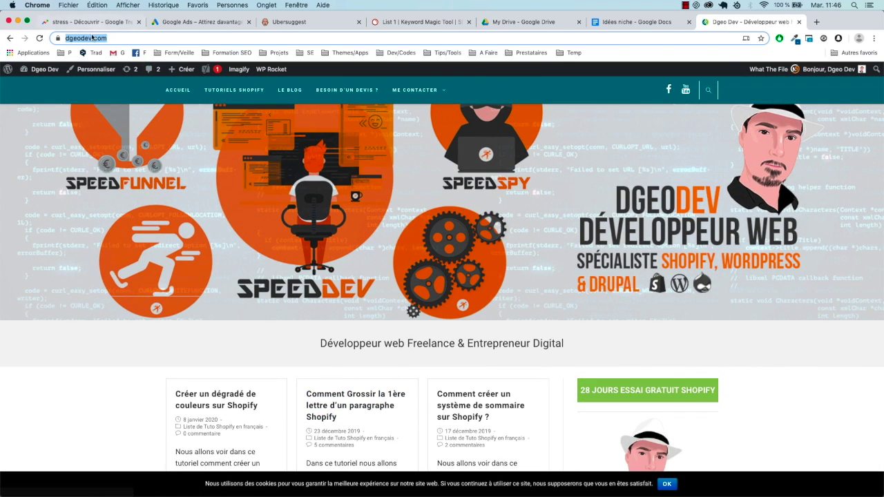
{"action": "left_click", "coordinate": [118, 39]}
{"action": "triple_click", "coordinate": [140, 38]}
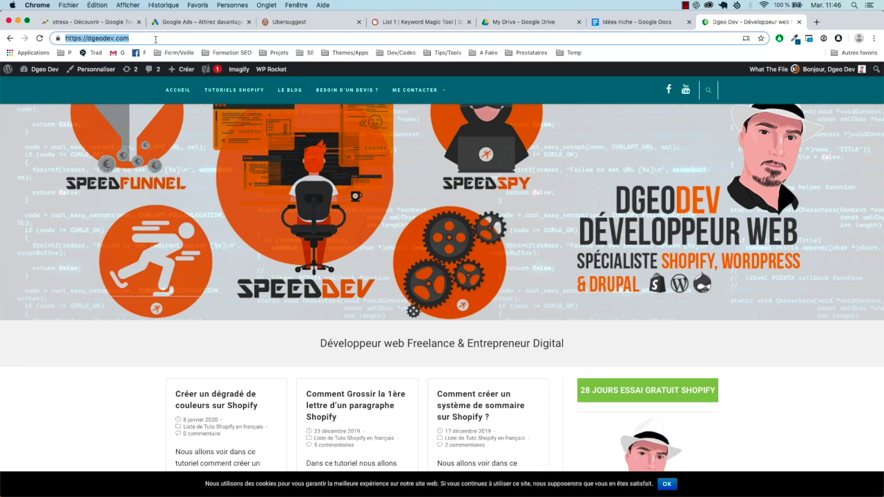
{"action": "left_click", "coordinate": [151, 38]}
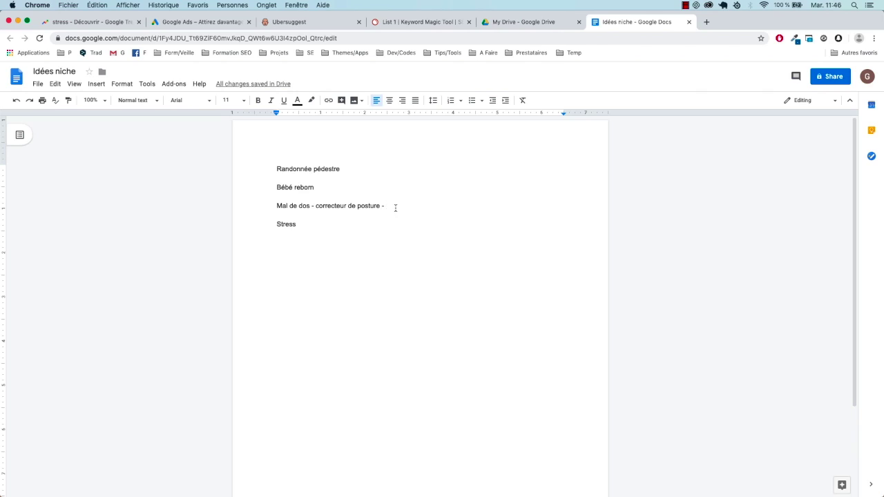
Add "niche spécifique -" at the end of the "Mal de dos - correcteur de posture -" line.
{"action": "type", "text": "nieche spécifique"}
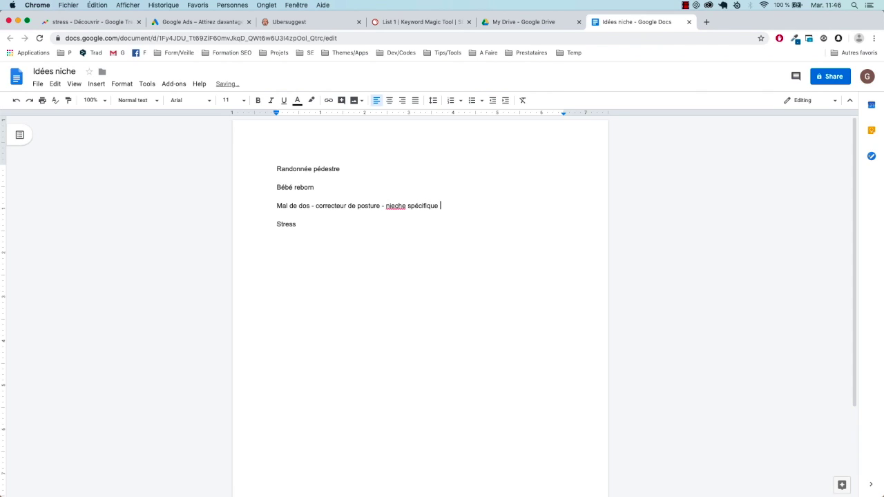
{"action": "left_click", "coordinate": [396, 206]}
{"action": "key", "text": "BackSpace"}
{"action": "key", "text": "End"}
{"action": "type", "text": "-"}
{"action": "left_click_drag", "start_coordinate": [380, 206], "coordinate": [315, 205]}
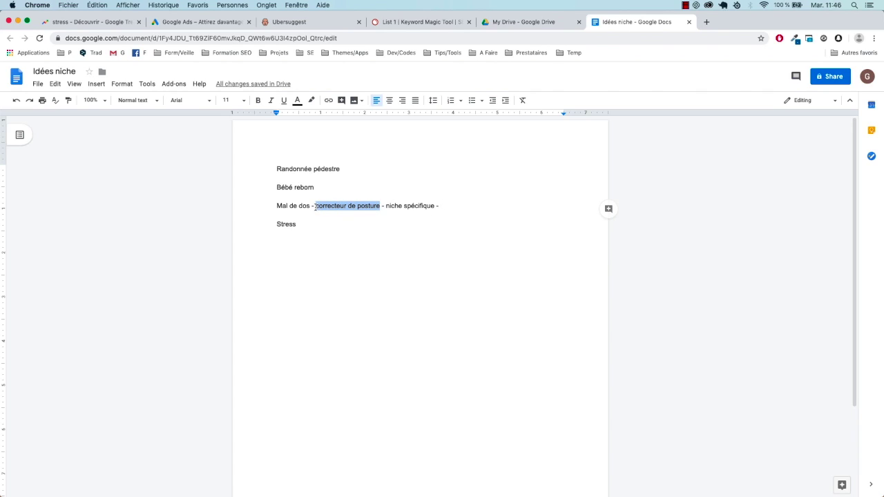
{"action": "left_click", "coordinate": [297, 205]}
{"action": "left_click_drag", "start_coordinate": [380, 206], "coordinate": [316, 207]}
{"action": "left_click", "coordinate": [379, 207]}
{"action": "left_click", "coordinate": [467, 208]}
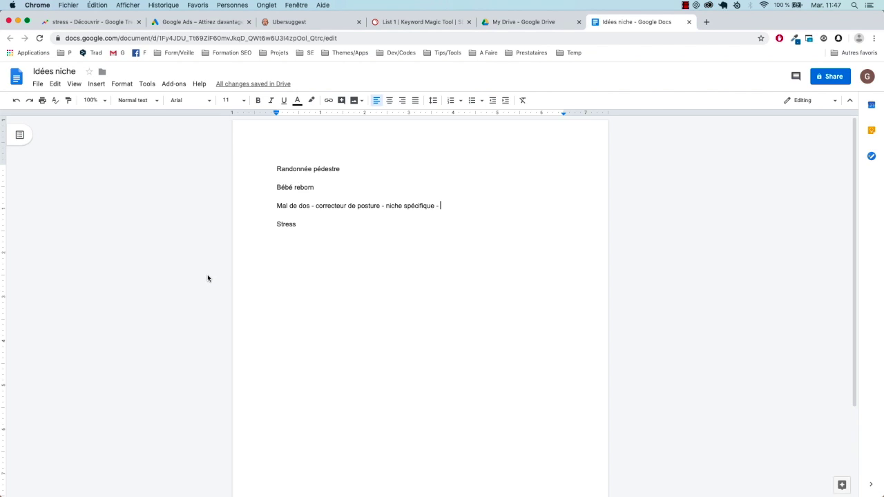
Search Google in a new tab for site: myshopify.com "correcteur de posture".
{"action": "key", "text": "super+t"}
{"action": "type", "text": "site: myshopify.com \"mal de dos\""}
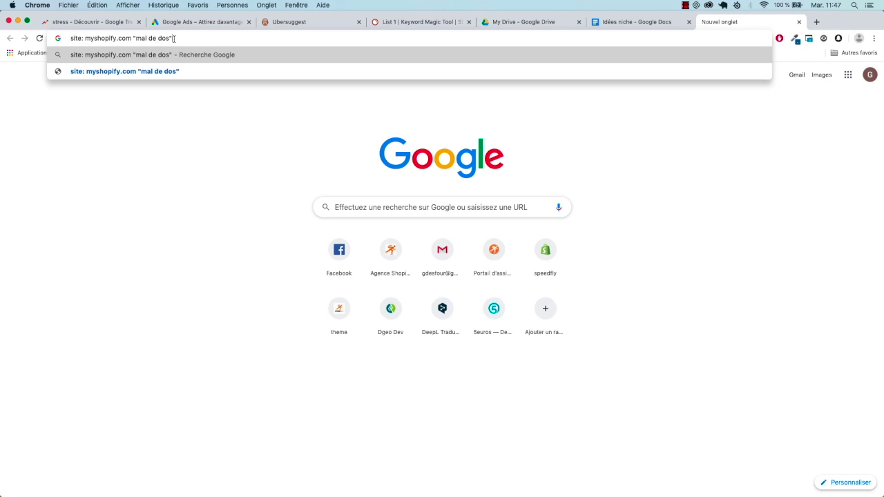
{"action": "left_click_drag", "start_coordinate": [168, 38], "coordinate": [135, 39]}
{"action": "type", "text": "correcteur "}
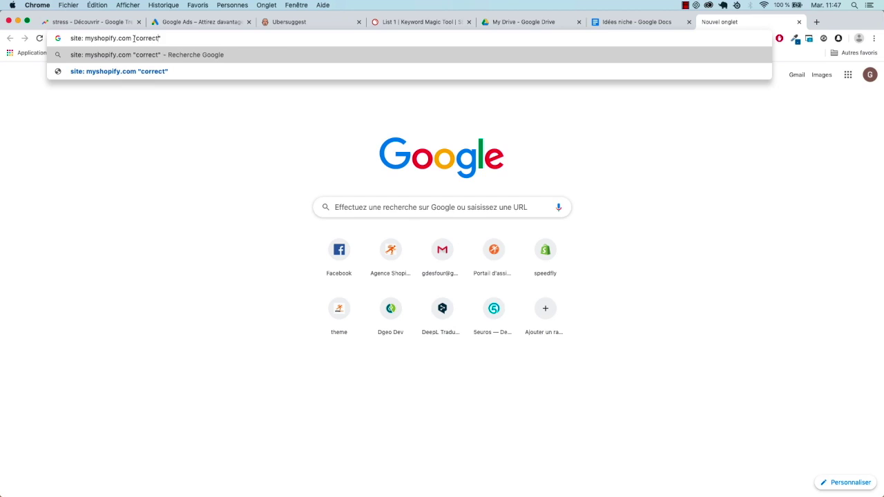
{"action": "type", "text": "de posture"}
{"action": "key", "text": "Return"}
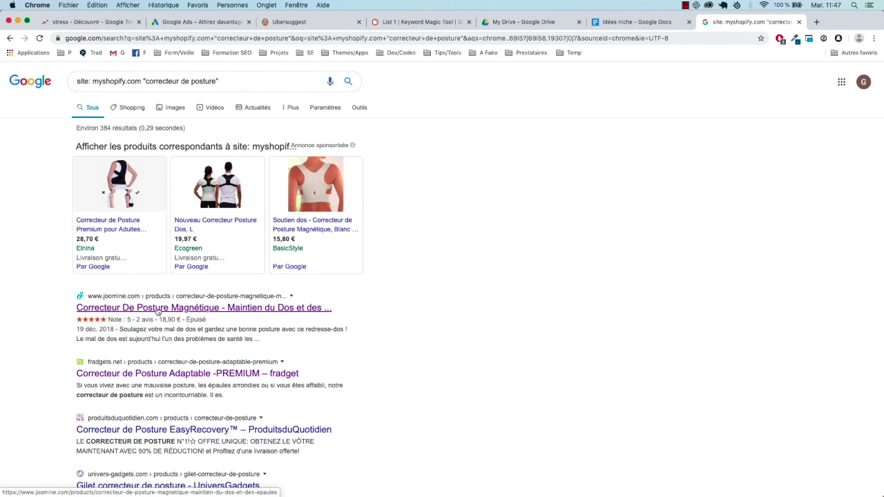
Examine the Google results for Shopify stores selling a "correcteur de posture".
{"action": "scroll", "coordinate": [162, 317], "scroll_direction": "down", "scroll_amount": 3}
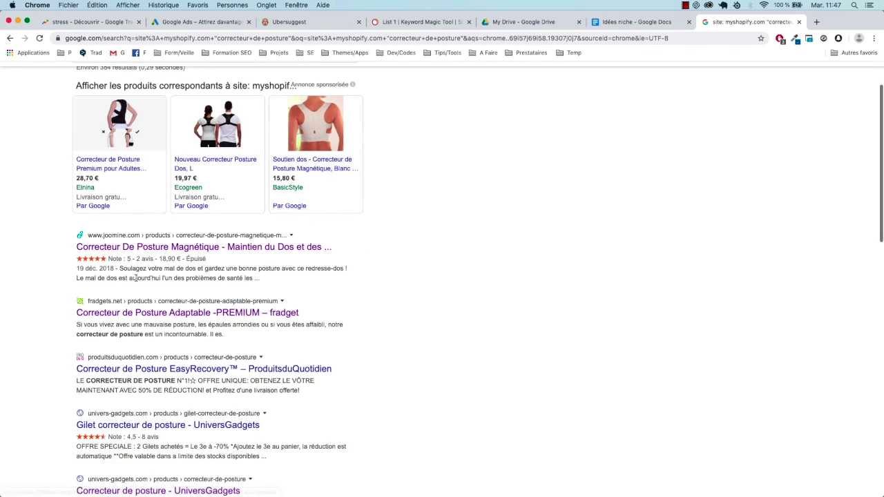
{"action": "scroll", "coordinate": [130, 314], "scroll_direction": "down", "scroll_amount": 5}
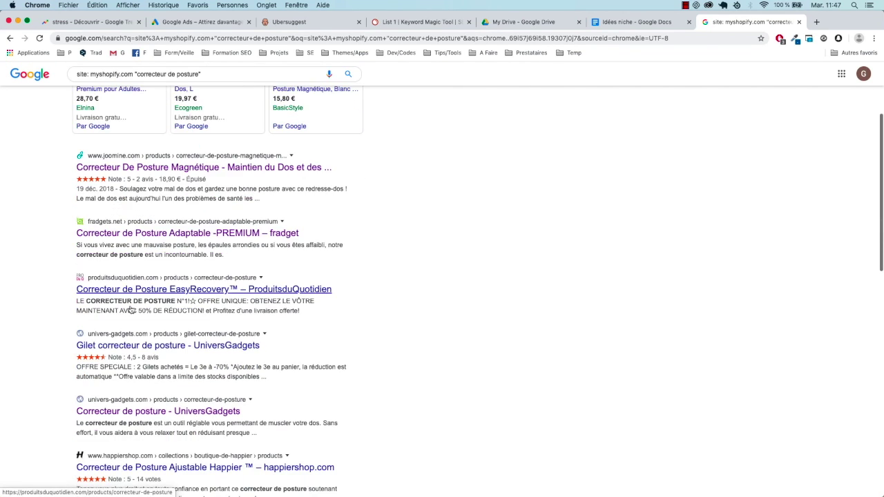
{"action": "scroll", "coordinate": [130, 310], "scroll_direction": "down", "scroll_amount": 7}
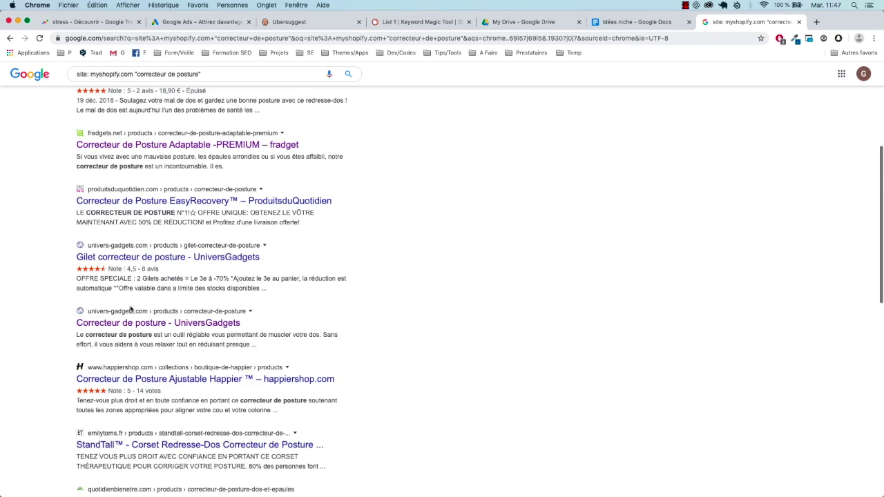
{"action": "scroll", "coordinate": [128, 305], "scroll_direction": "up", "scroll_amount": 14}
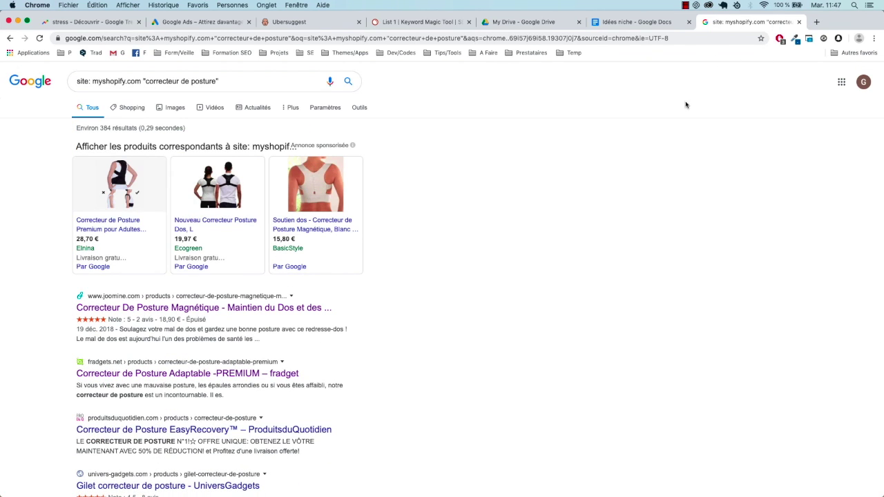
{"action": "scroll", "coordinate": [312, 288], "scroll_direction": "down", "scroll_amount": 7}
{"action": "scroll", "coordinate": [313, 289], "scroll_direction": "down", "scroll_amount": 15}
{"action": "scroll", "coordinate": [312, 289], "scroll_direction": "up", "scroll_amount": 20}
Change the Google query to site: myshopify.com "mal de dos" and look over the listed stores.
{"action": "left_click_drag", "start_coordinate": [217, 81], "coordinate": [145, 81]}
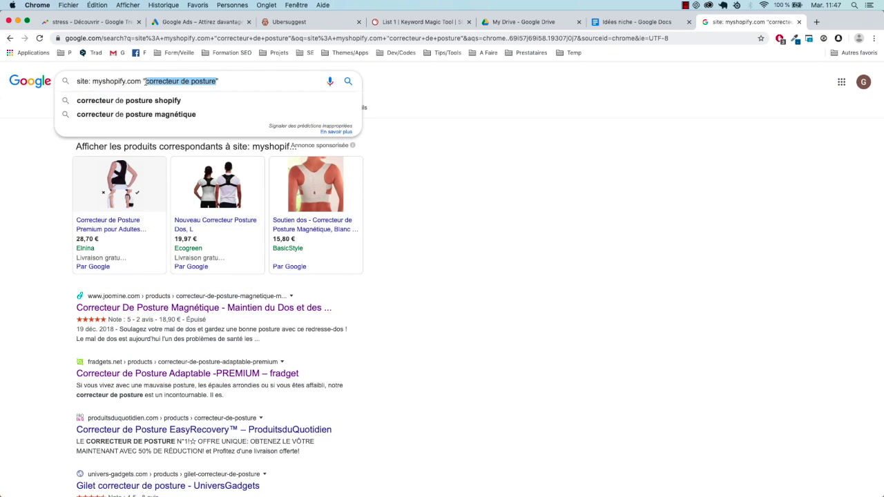
{"action": "type", "text": "mal de dos"}
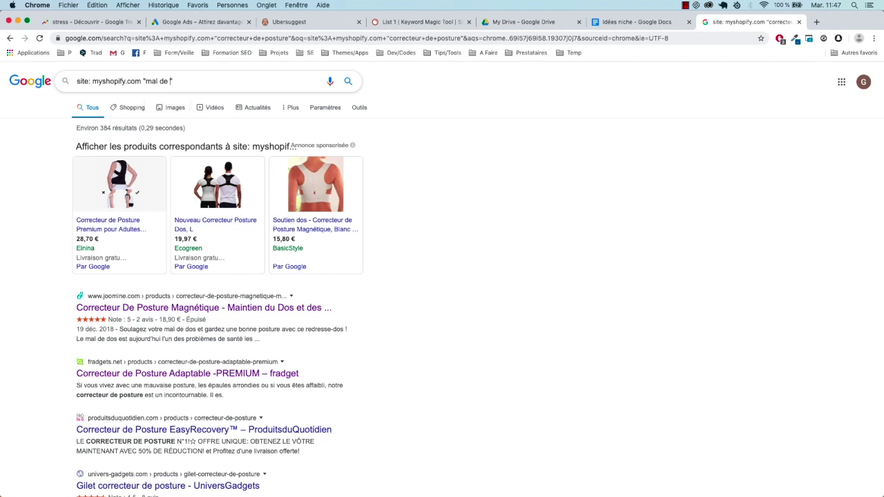
{"action": "key", "text": "Return"}
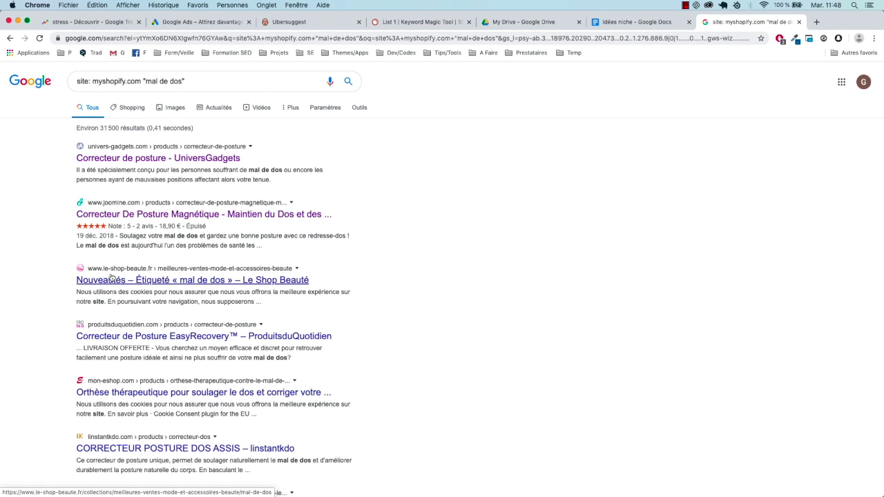
{"action": "scroll", "coordinate": [198, 224], "scroll_direction": "down", "scroll_amount": 1}
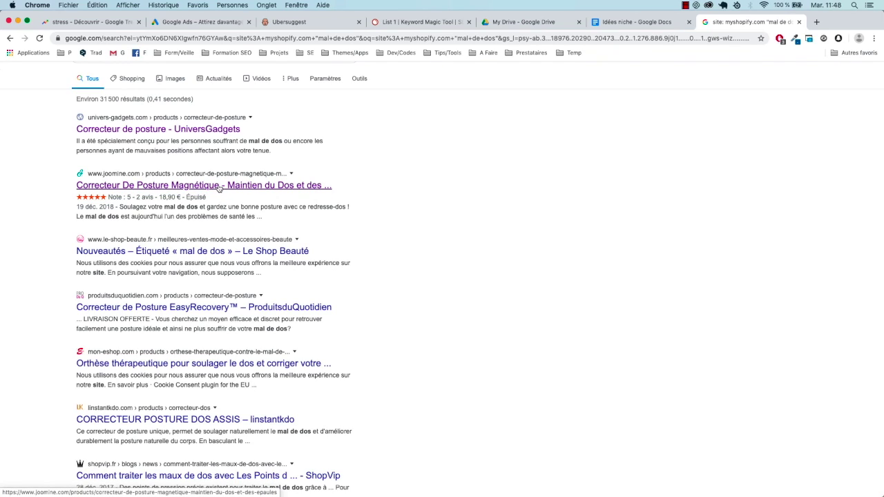
{"action": "scroll", "coordinate": [218, 188], "scroll_direction": "up", "scroll_amount": 1}
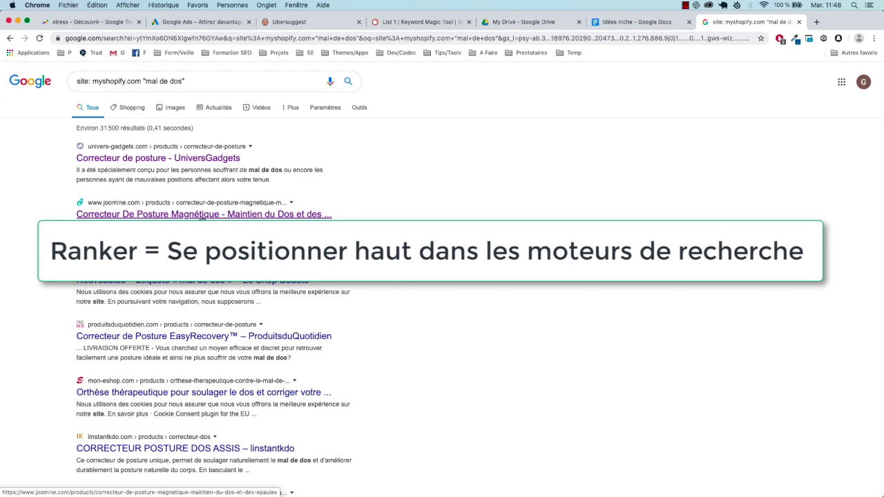
In the "Idées niche" document, replace "niche spécifique" with "magnétique" on the "Mal de dos" line.
{"action": "left_click", "coordinate": [625, 23]}
{"action": "left_click_drag", "start_coordinate": [436, 206], "coordinate": [384, 206]}
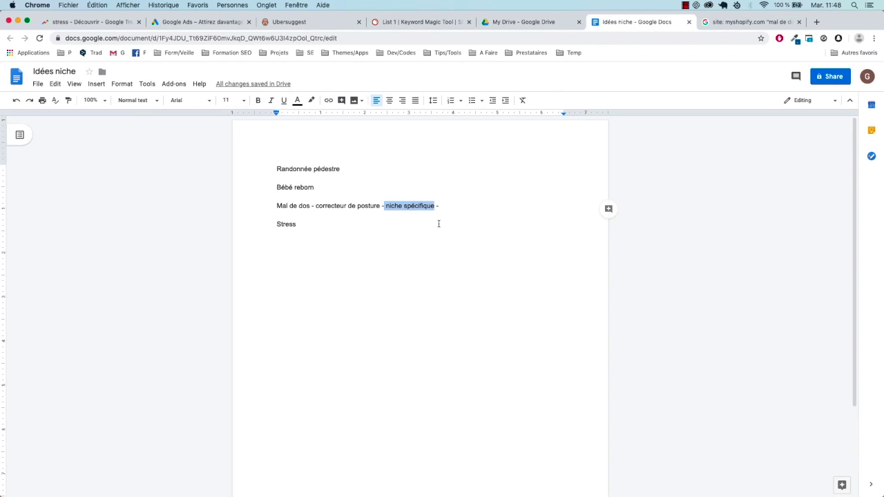
{"action": "key", "text": "BackSpace"}
{"action": "type", "text": "magnét"}
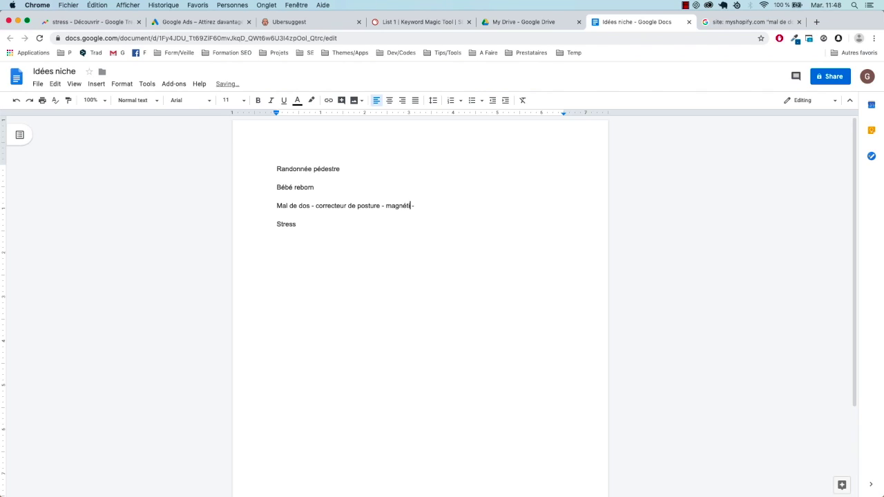
{"action": "type", "text": "ique"}
{"action": "left_click", "coordinate": [450, 212]}
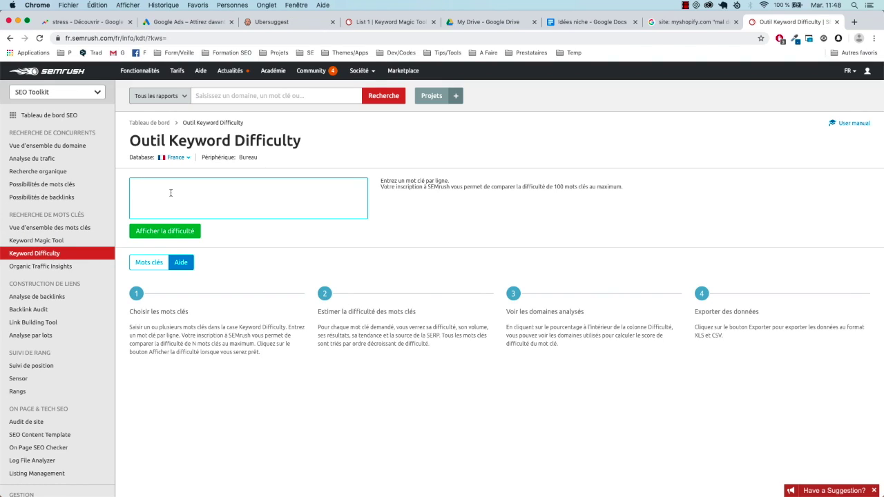
List "correcteur de posture", "correcteur de posture magnétique" and "redresse dos" as keywords in the Keyword Difficulty tool.
{"action": "type", "text": "correcteur de p"}
{"action": "type", "text": "osture "}
{"action": "type", "text": "correcteur de p"}
{"action": "type", "text": "osture magnétiqu"}
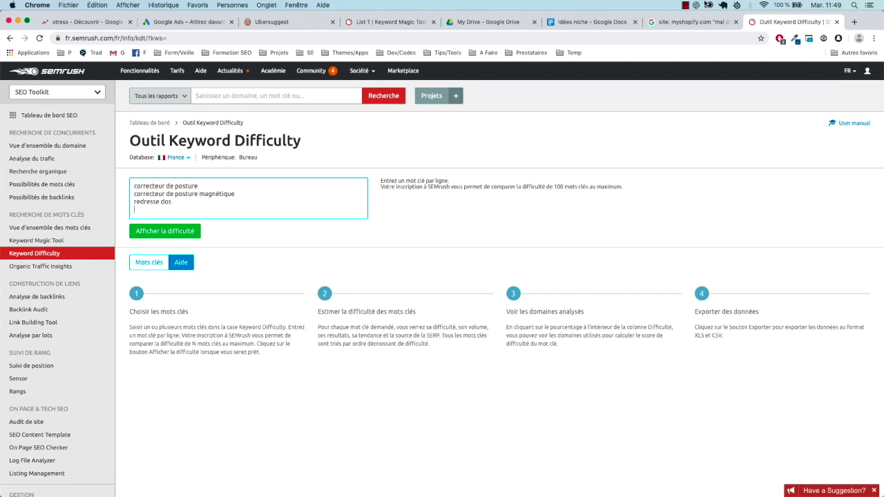
Check Google's search suggestions for "correcteur de posture" to find related keywords.
{"action": "left_click", "coordinate": [714, 21]}
{"action": "left_click", "coordinate": [189, 80]}
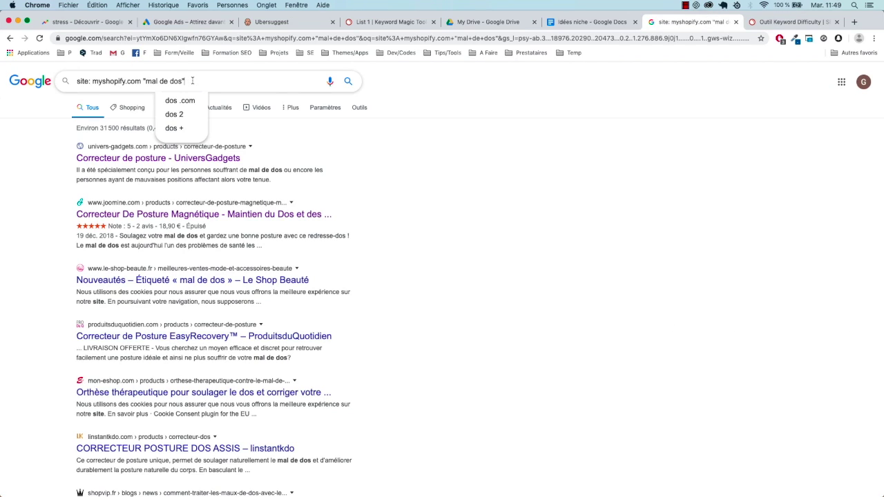
{"action": "key", "text": "super+a"}
{"action": "type", "text": "correcteur de p"}
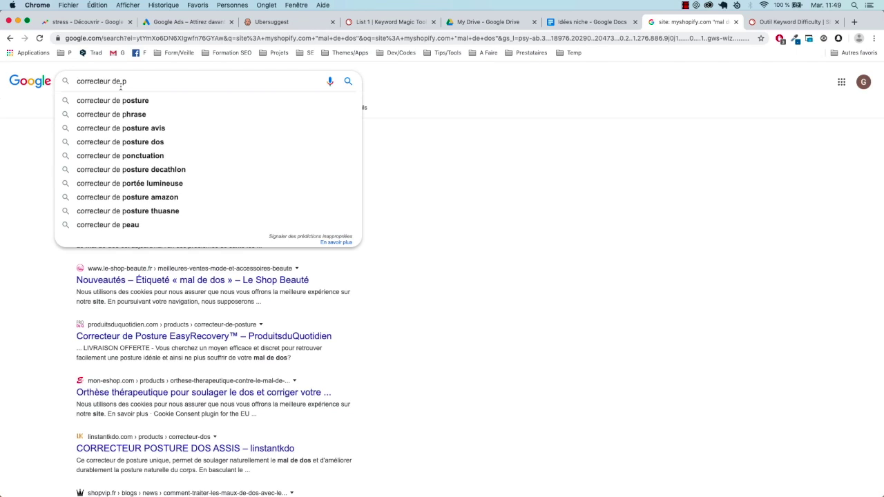
{"action": "type", "text": "osture"}
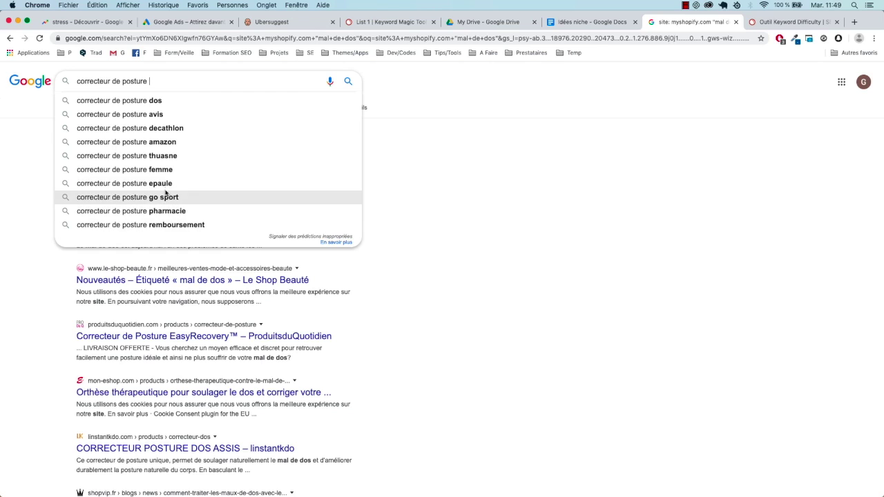
{"action": "left_click", "coordinate": [587, 21]}
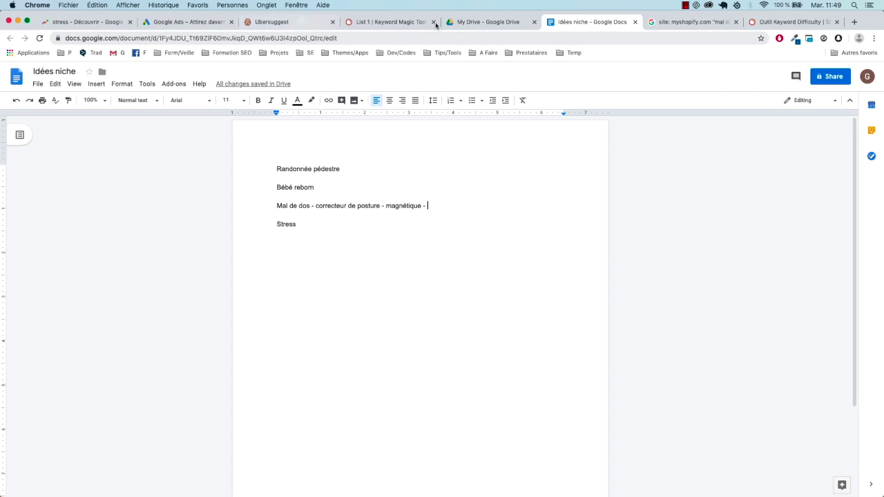
{"action": "left_click", "coordinate": [275, 23]}
Add "dos droit" to the SEMrush keyword list and compare the difficulty and volume of all the listed keywords.
{"action": "left_click", "coordinate": [787, 22]}
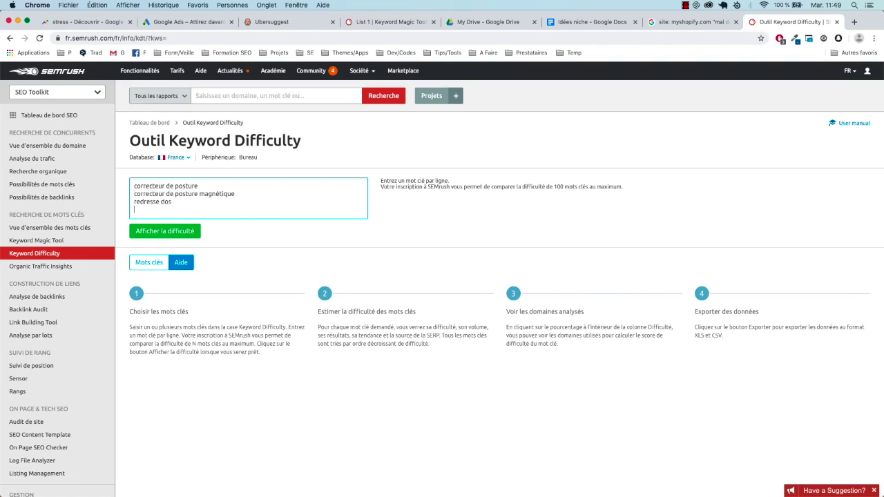
{"action": "type", "text": "droit"}
{"action": "left_click_drag", "start_coordinate": [139, 208], "coordinate": [118, 211]}
{"action": "key", "text": "Return"}
{"action": "left_click", "coordinate": [163, 209]}
{"action": "left_click", "coordinate": [164, 209]}
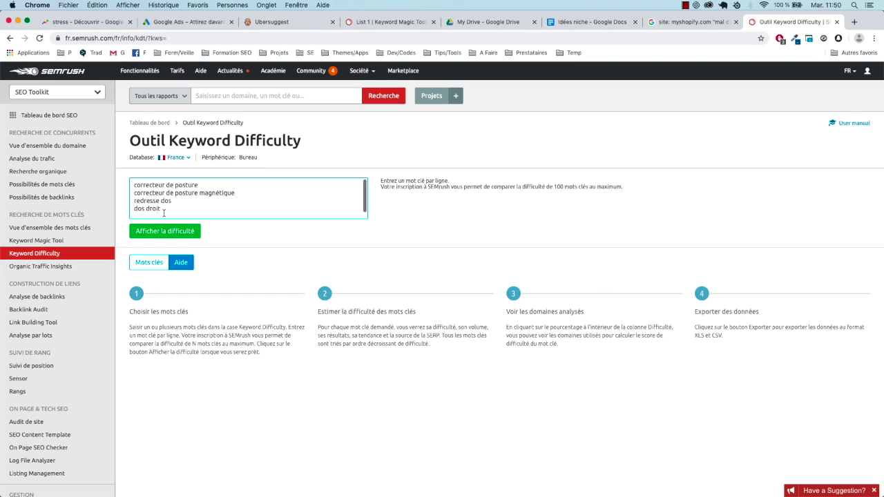
{"action": "left_click_drag", "start_coordinate": [159, 209], "coordinate": [128, 209]}
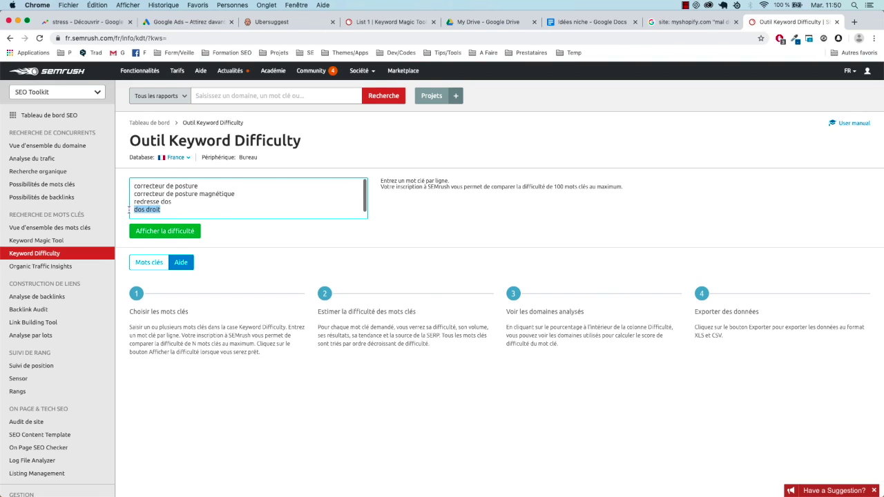
{"action": "left_click", "coordinate": [178, 201]}
{"action": "left_click", "coordinate": [166, 231]}
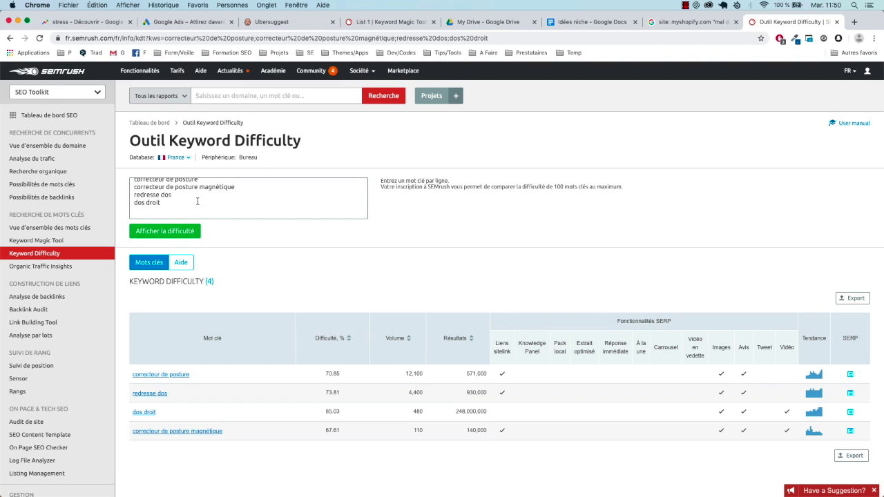
{"action": "scroll", "coordinate": [210, 253], "scroll_direction": "down", "scroll_amount": 1}
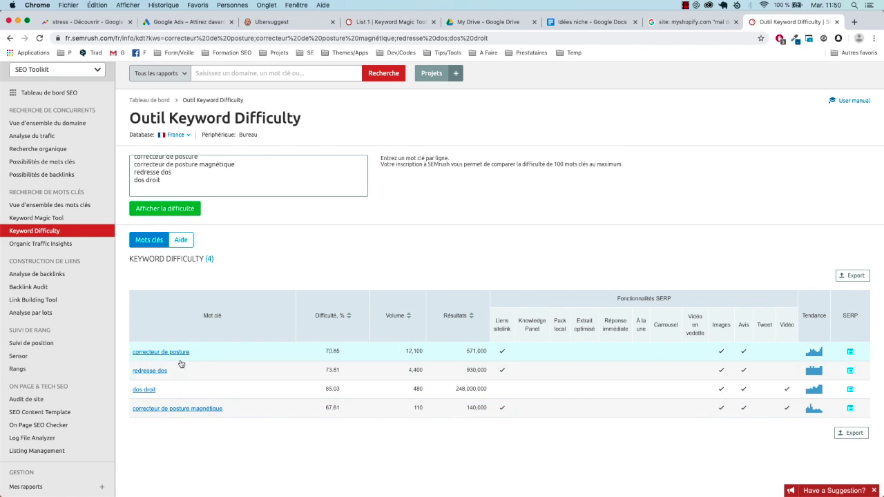
{"action": "scroll", "coordinate": [179, 365], "scroll_direction": "up", "scroll_amount": 2}
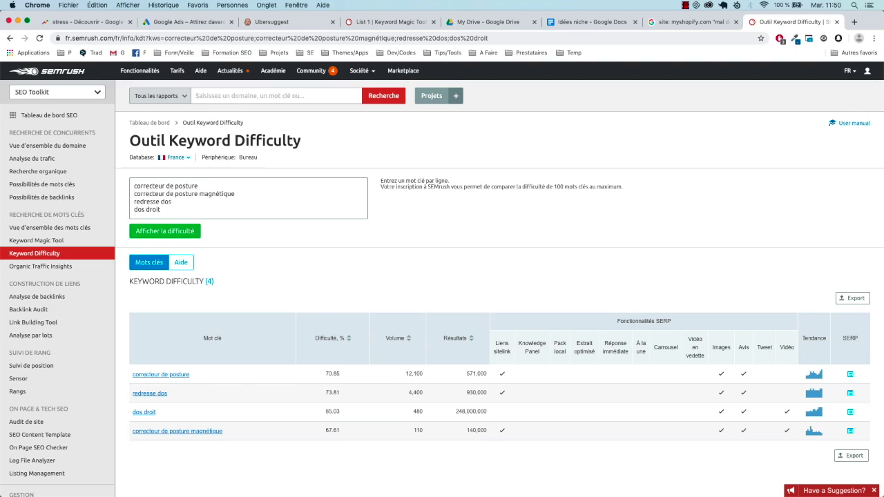
Search Google in a new tab for "magnétique", copied from the keyword list, and look over the results.
{"action": "left_click", "coordinate": [228, 187]}
{"action": "double_click", "coordinate": [223, 194]}
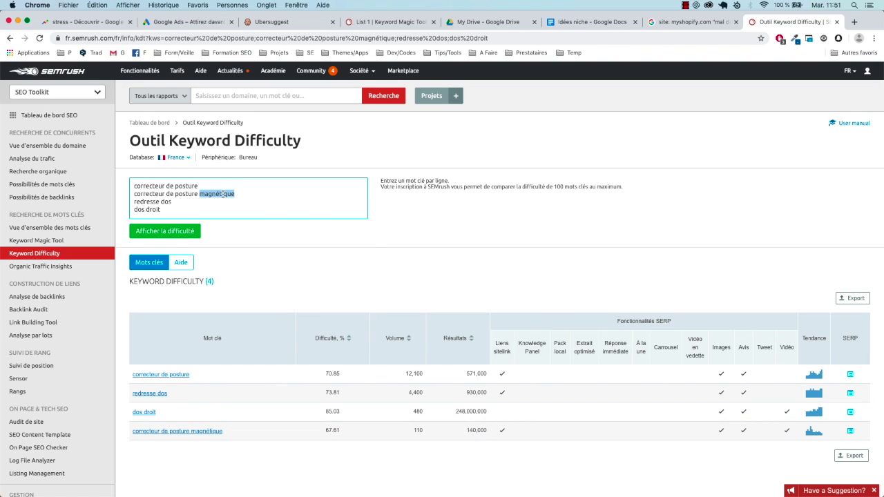
{"action": "key", "text": "super+c"}
{"action": "key", "text": "super+t"}
{"action": "key", "text": "super+v"}
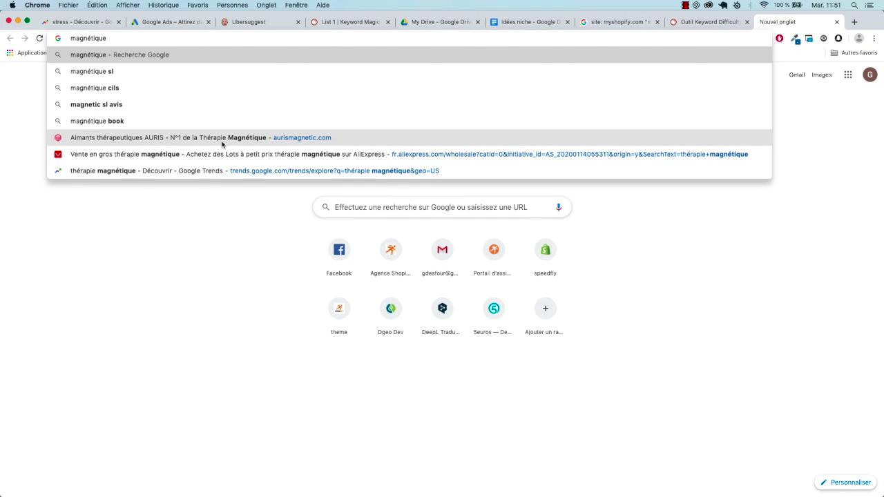
{"action": "key", "text": "Return"}
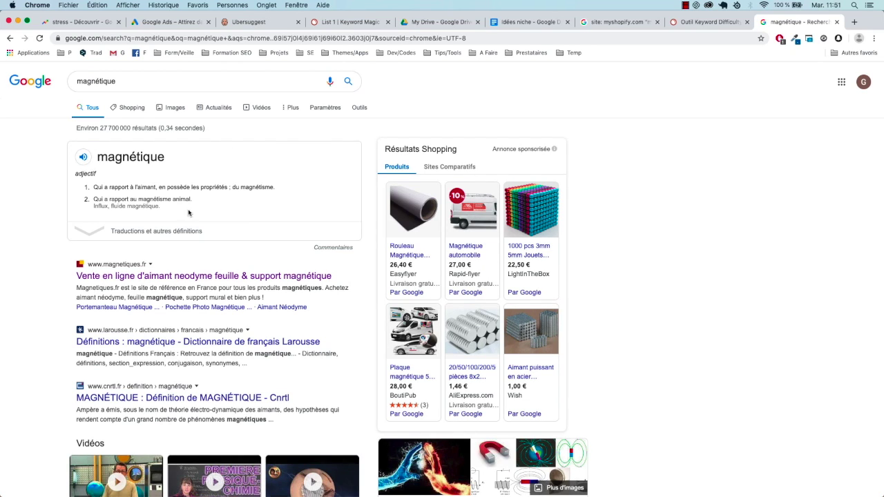
{"action": "scroll", "coordinate": [177, 284], "scroll_direction": "down", "scroll_amount": 5}
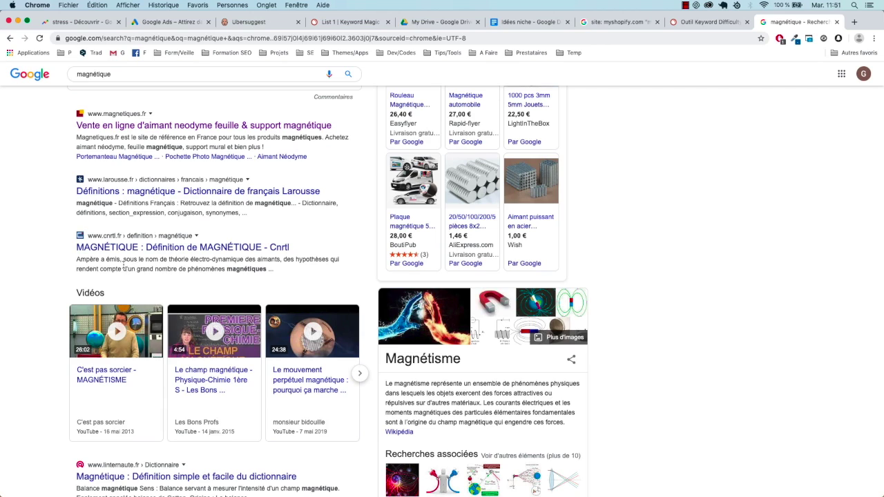
Return to SEMrush and search for the keyword overview of "correcteur de posture".
{"action": "left_click", "coordinate": [699, 22]}
{"action": "left_click", "coordinate": [194, 203]}
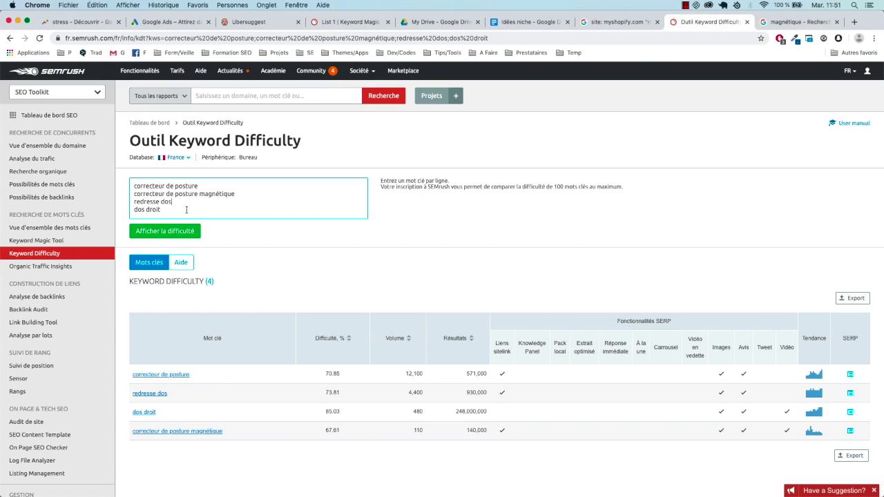
{"action": "left_click", "coordinate": [62, 148]}
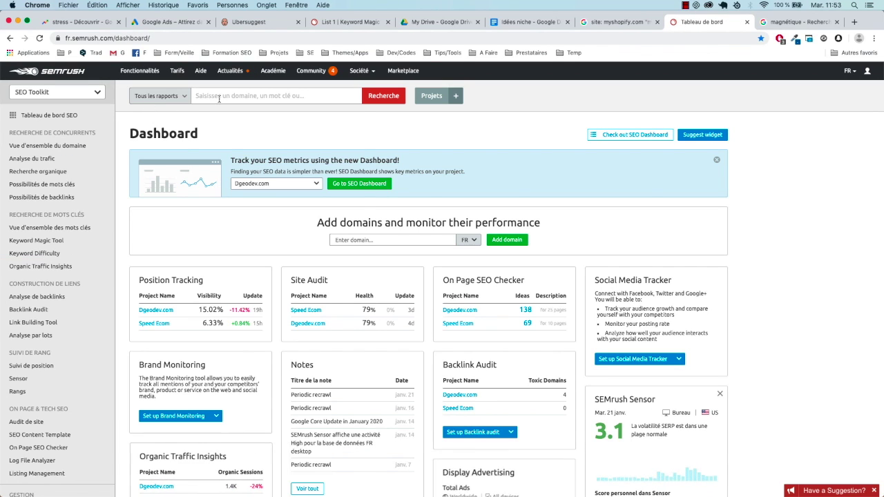
{"action": "left_click", "coordinate": [219, 97]}
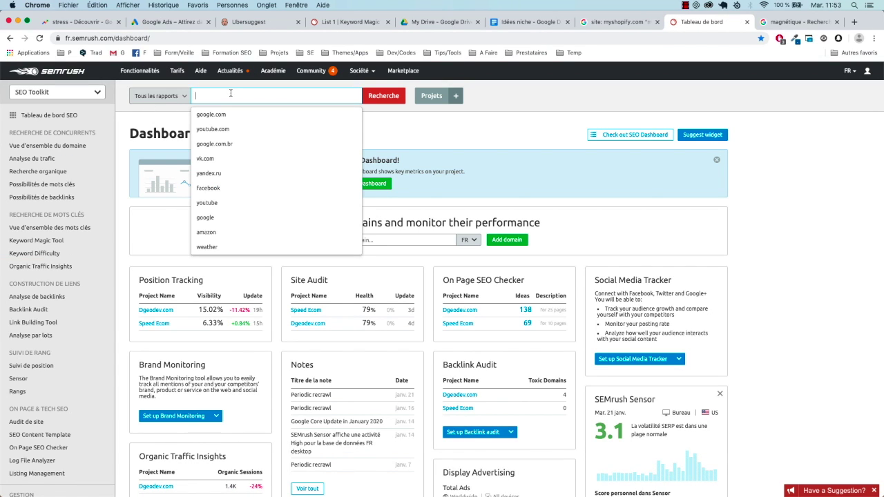
{"action": "type", "text": "correcteur de posture"}
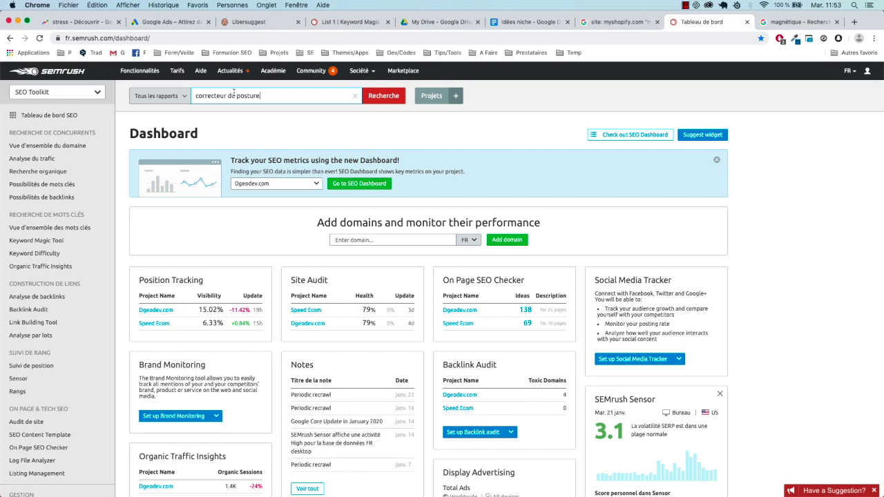
{"action": "left_click", "coordinate": [386, 102]}
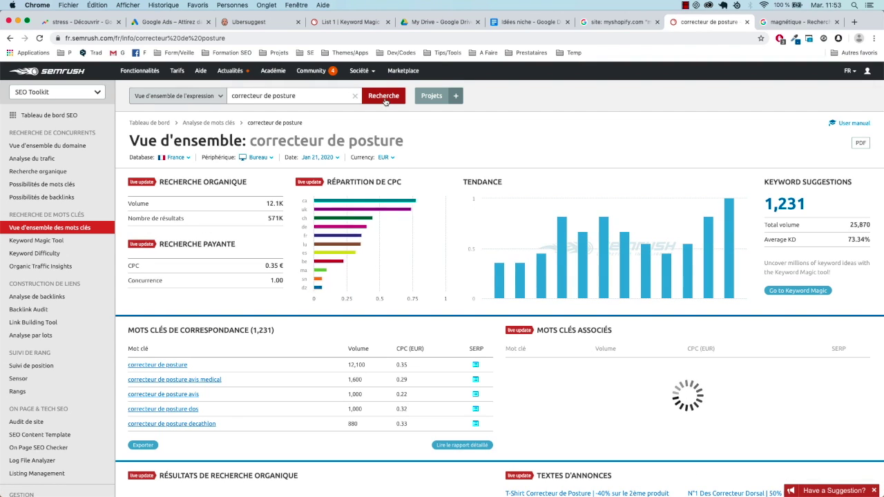
Examine the "correcteur de posture" overview: matching and related keywords, ad texts and the domains ranking in the organic results.
{"action": "scroll", "coordinate": [314, 254], "scroll_direction": "down", "scroll_amount": 1}
{"action": "scroll", "coordinate": [314, 254], "scroll_direction": "down", "scroll_amount": 3}
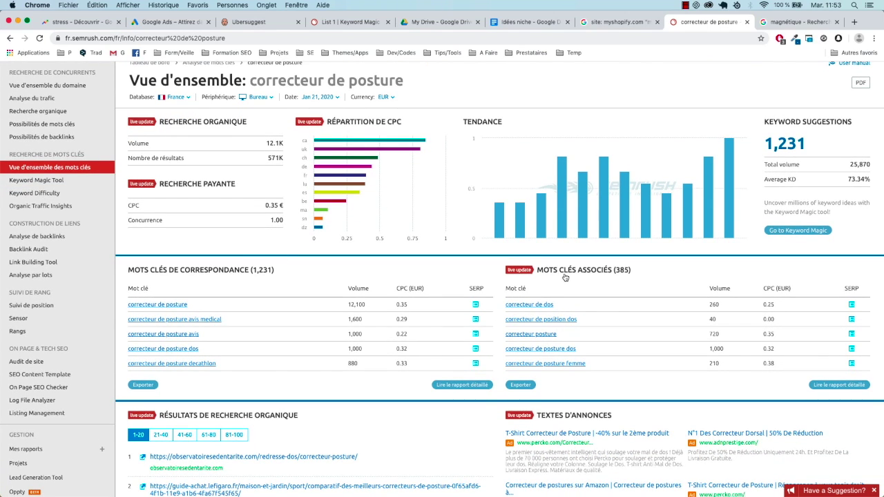
{"action": "scroll", "coordinate": [588, 277], "scroll_direction": "down", "scroll_amount": 1}
{"action": "scroll", "coordinate": [172, 293], "scroll_direction": "down", "scroll_amount": 1}
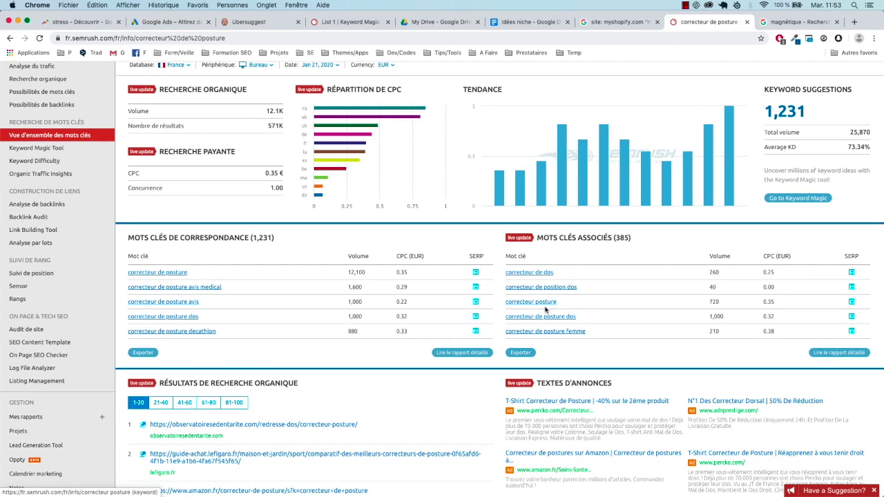
{"action": "scroll", "coordinate": [540, 311], "scroll_direction": "down", "scroll_amount": 1}
{"action": "scroll", "coordinate": [541, 312], "scroll_direction": "down", "scroll_amount": 5}
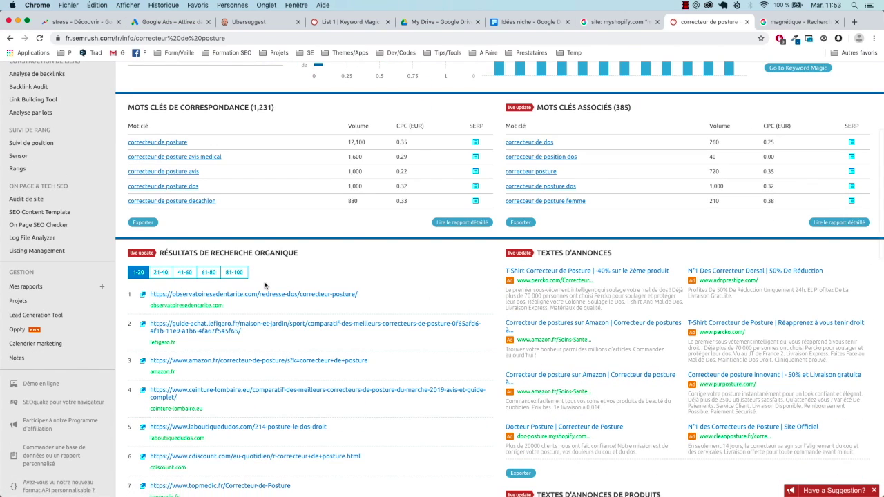
{"action": "scroll", "coordinate": [214, 250], "scroll_direction": "down", "scroll_amount": 1}
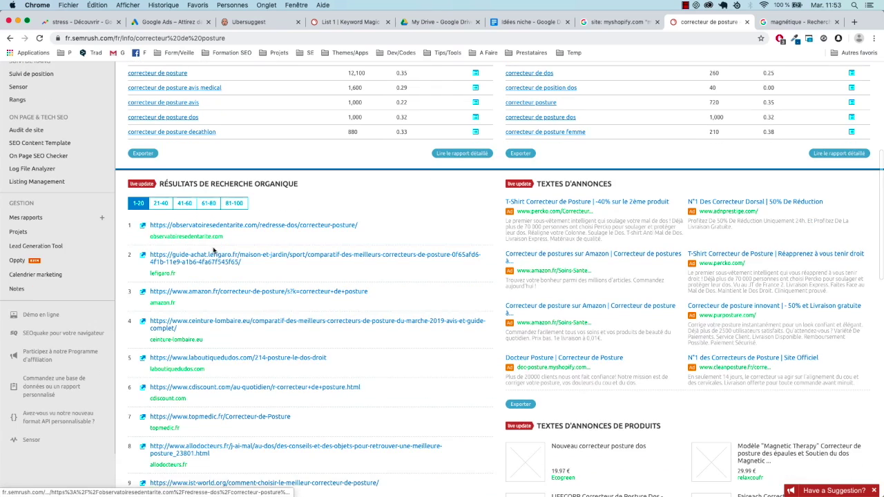
{"action": "scroll", "coordinate": [206, 228], "scroll_direction": "down", "scroll_amount": 1}
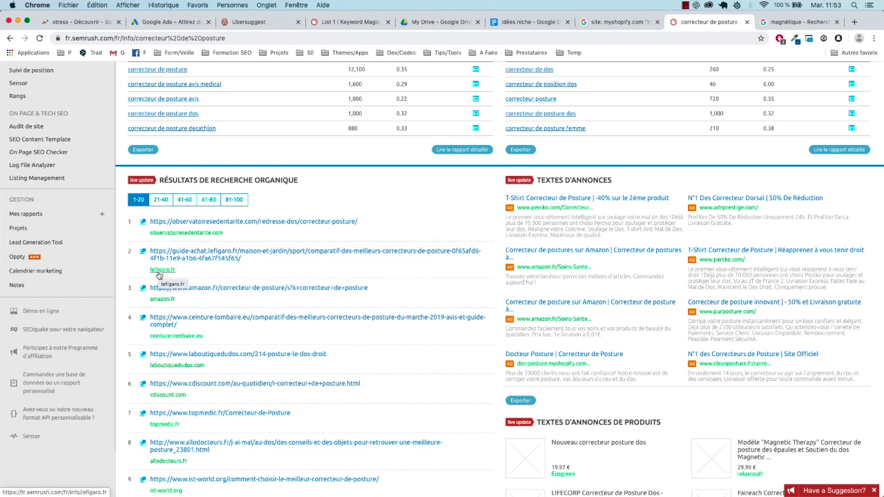
{"action": "scroll", "coordinate": [166, 275], "scroll_direction": "down", "scroll_amount": 1}
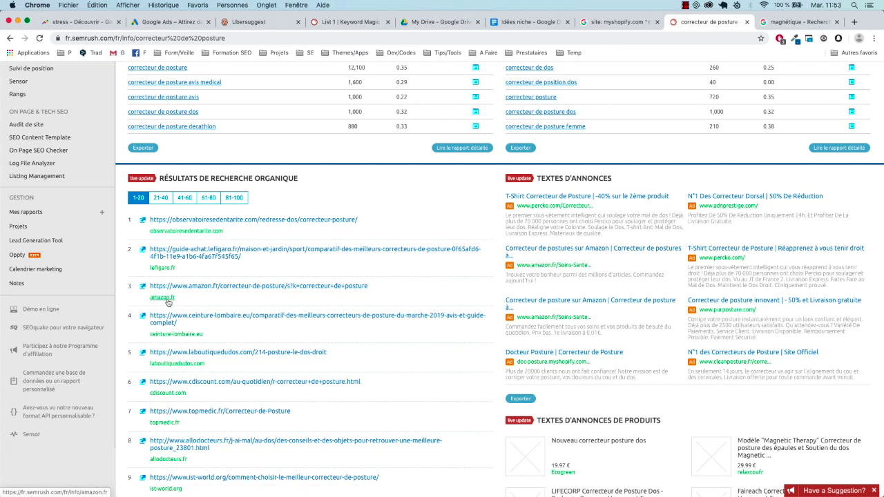
{"action": "scroll", "coordinate": [187, 335], "scroll_direction": "down", "scroll_amount": 2}
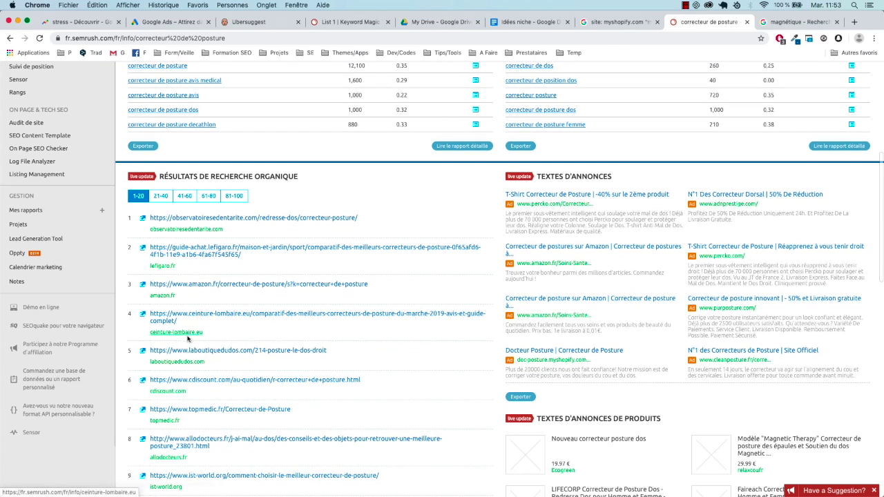
{"action": "scroll", "coordinate": [193, 356], "scroll_direction": "down", "scroll_amount": 1}
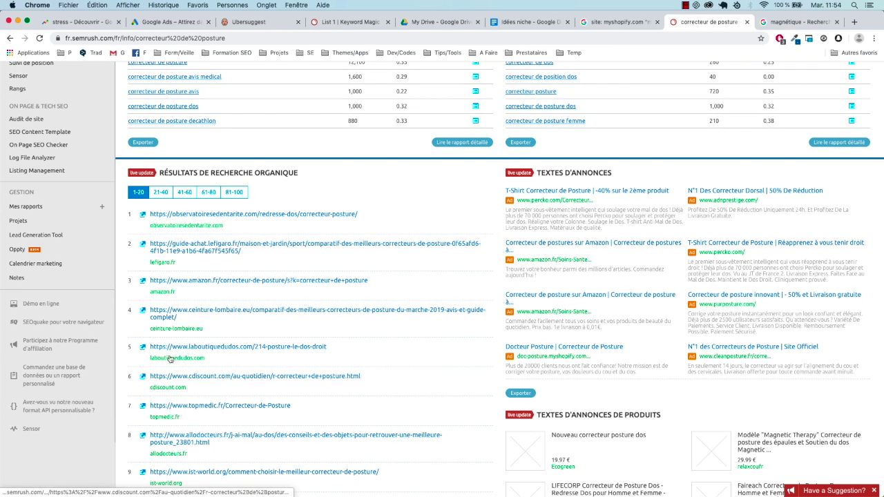
{"action": "scroll", "coordinate": [174, 436], "scroll_direction": "down", "scroll_amount": 2}
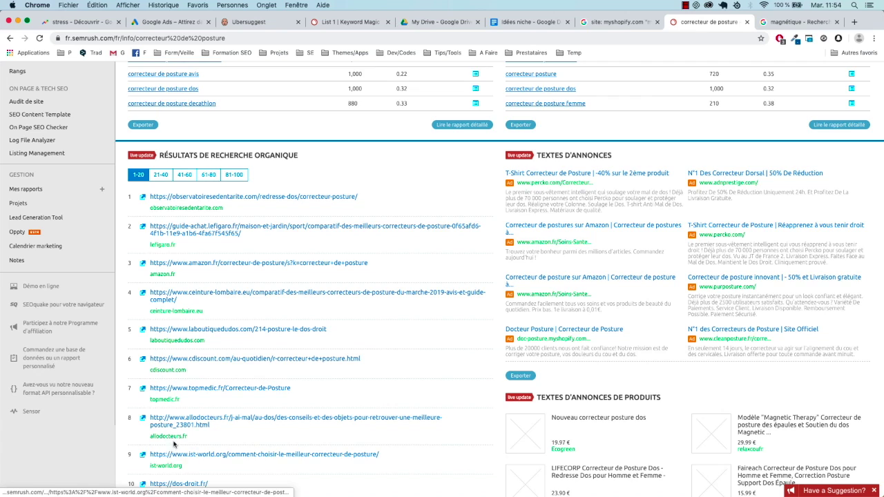
{"action": "scroll", "coordinate": [175, 442], "scroll_direction": "up", "scroll_amount": 3}
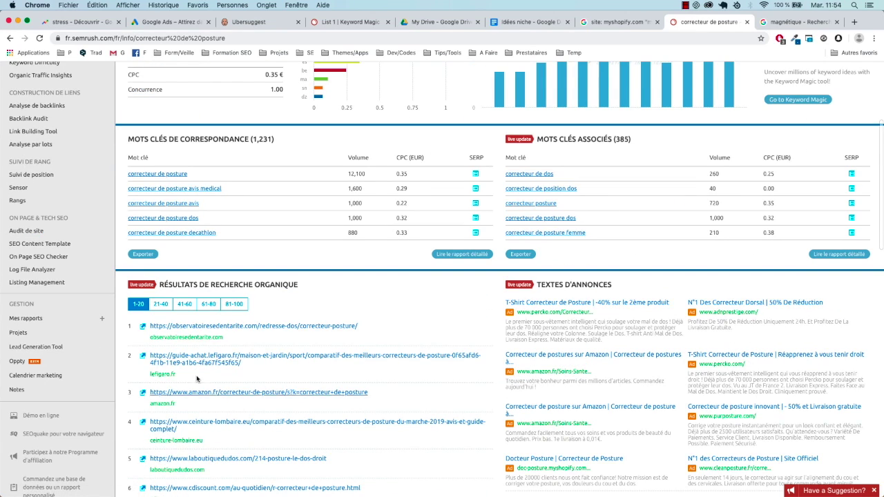
Open the organic search report for the observatoiresedentarite.com posture corrector page in a new tab and review its traffic and best keywords.
{"action": "left_click", "coordinate": [205, 331], "text": "super"}
{"action": "left_click", "coordinate": [709, 29]}
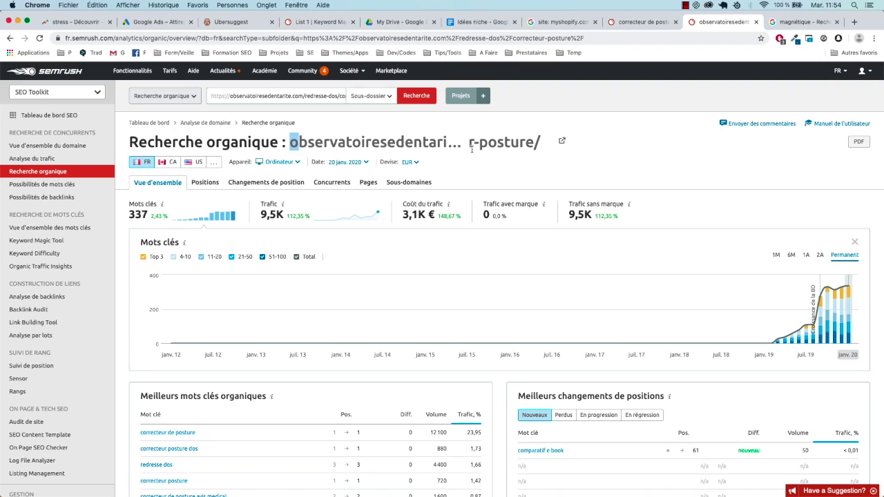
{"action": "left_click_drag", "start_coordinate": [474, 136], "coordinate": [259, 138]}
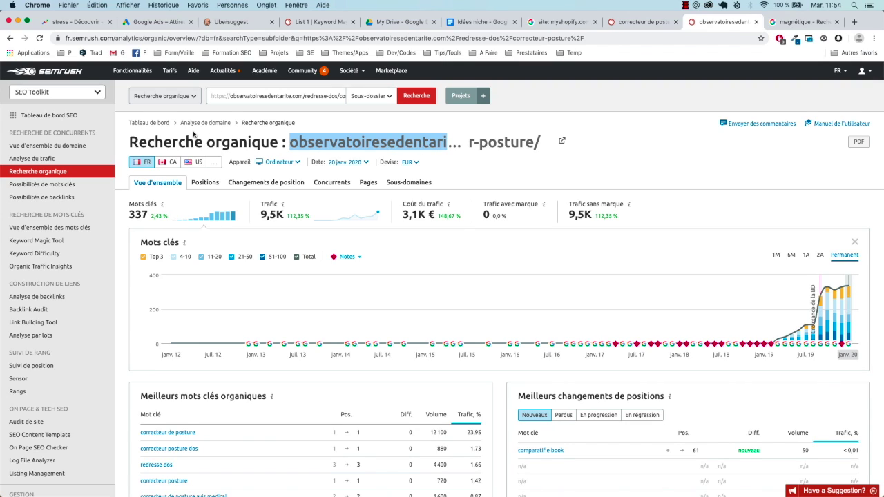
{"action": "left_click", "coordinate": [124, 121]}
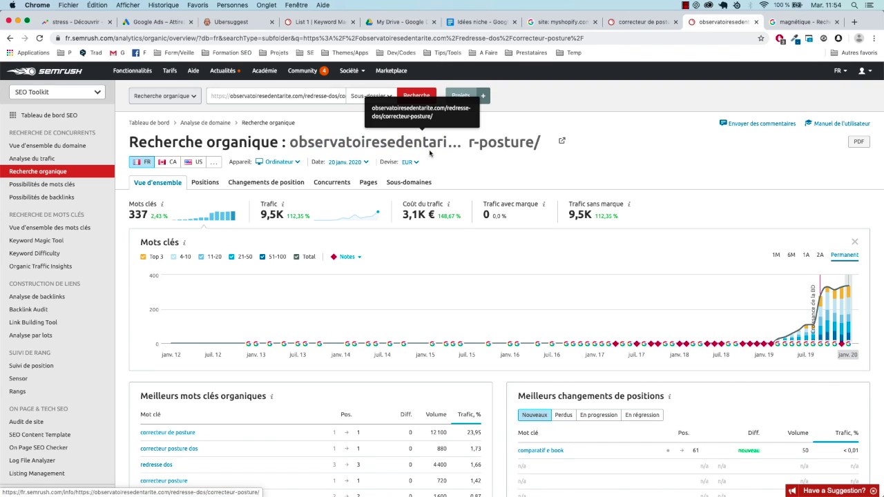
{"action": "scroll", "coordinate": [290, 166], "scroll_direction": "down", "scroll_amount": 1}
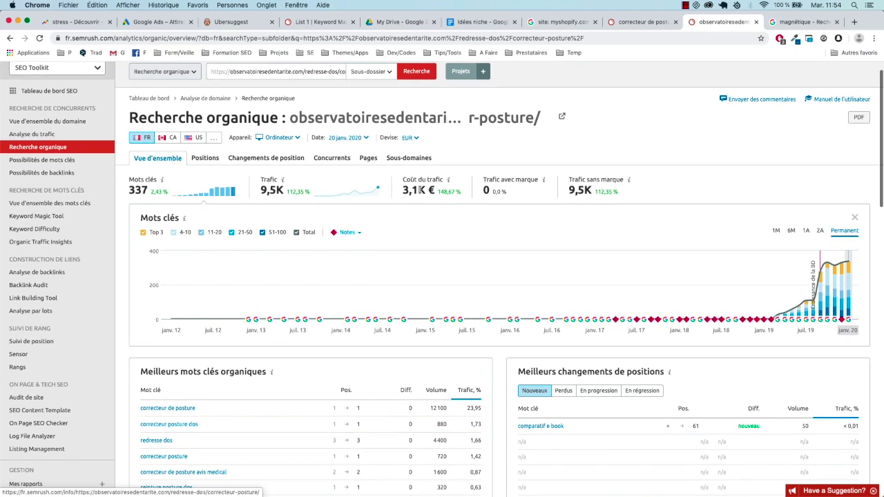
{"action": "scroll", "coordinate": [419, 193], "scroll_direction": "down", "scroll_amount": 2}
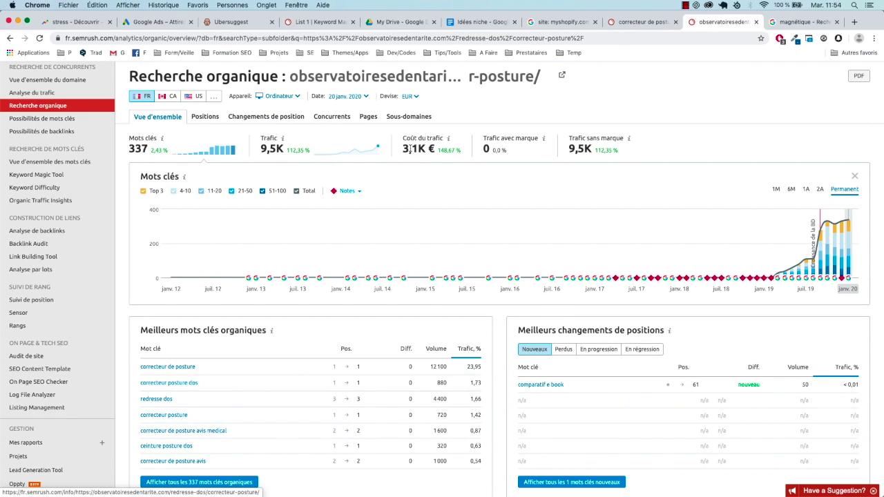
Examine the posture corrector page's best organic keywords with their positions and volumes, and the keyword growth chart up to January 2020.
{"action": "scroll", "coordinate": [415, 153], "scroll_direction": "down", "scroll_amount": 1}
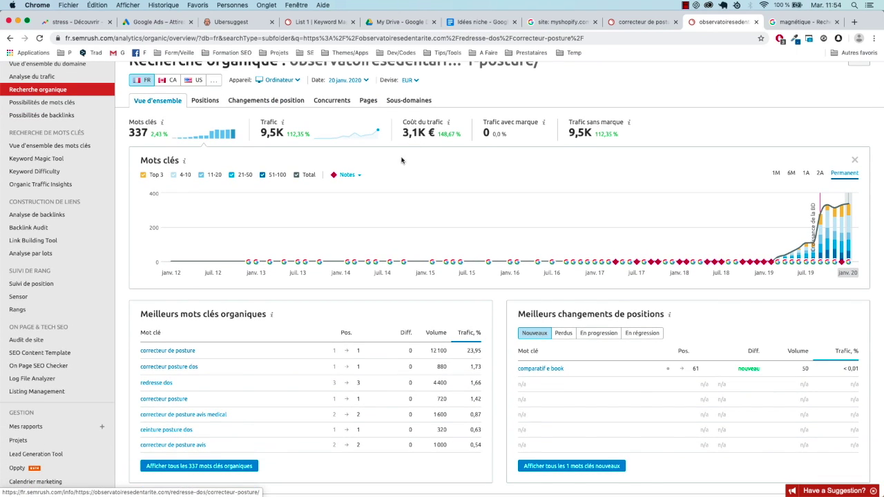
{"action": "scroll", "coordinate": [403, 158], "scroll_direction": "down", "scroll_amount": 2}
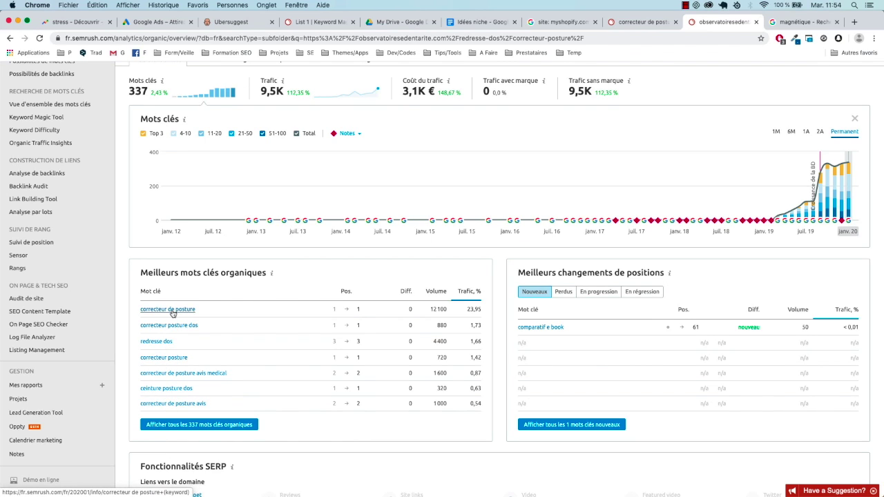
{"action": "scroll", "coordinate": [171, 310], "scroll_direction": "down", "scroll_amount": 1}
{"action": "scroll", "coordinate": [173, 297], "scroll_direction": "down", "scroll_amount": 3}
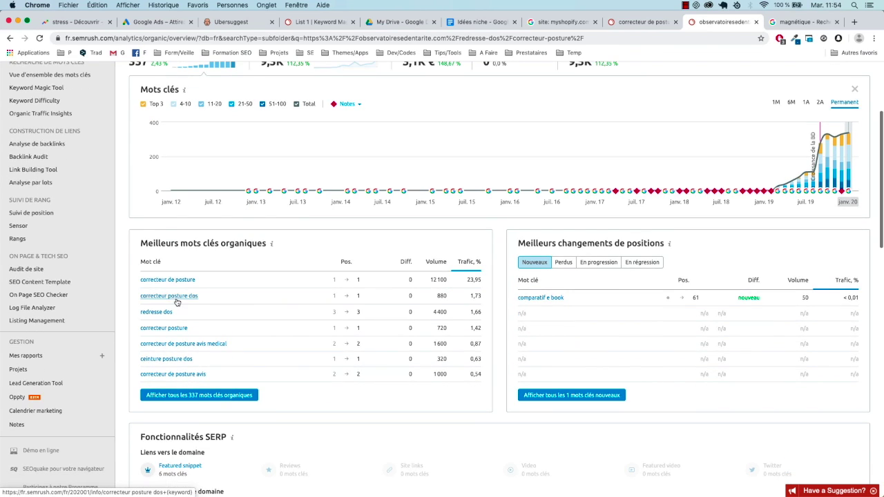
{"action": "scroll", "coordinate": [343, 285], "scroll_direction": "down", "scroll_amount": 4}
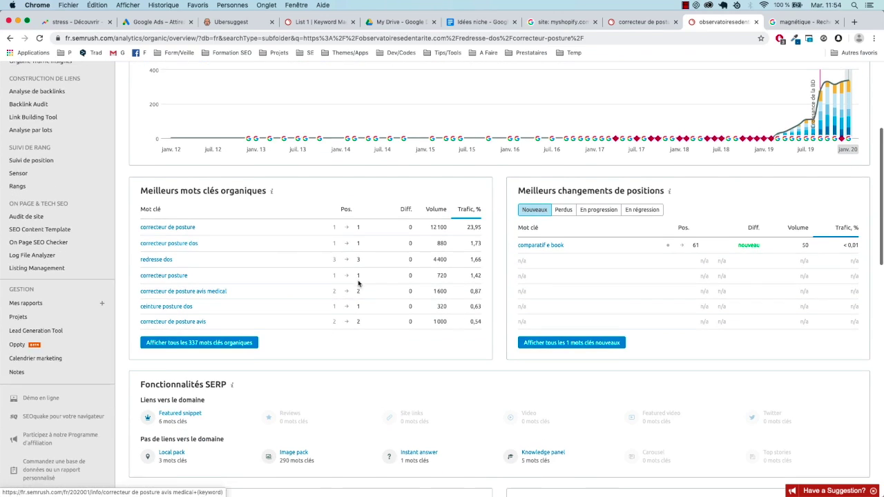
{"action": "scroll", "coordinate": [525, 257], "scroll_direction": "up", "scroll_amount": 10}
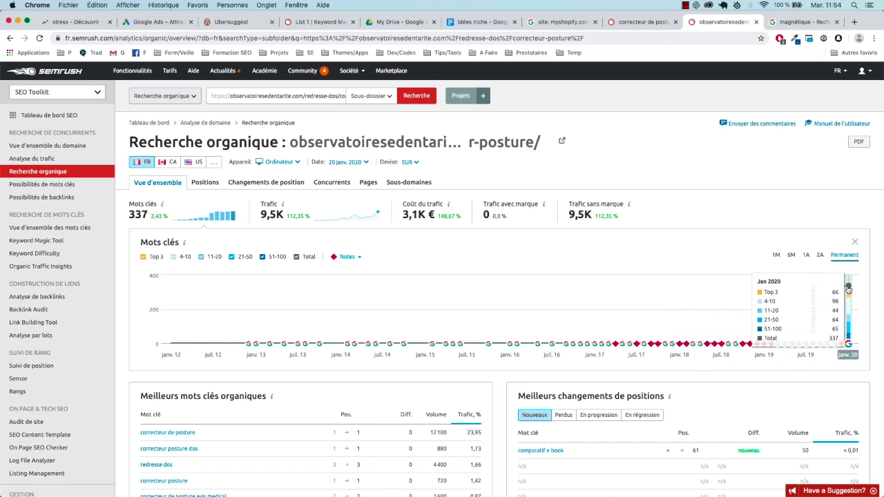
Look through the page's SERP features, main pages, best subdomains and main organic competitors in the organic search overview.
{"action": "scroll", "coordinate": [370, 280], "scroll_direction": "down", "scroll_amount": 10}
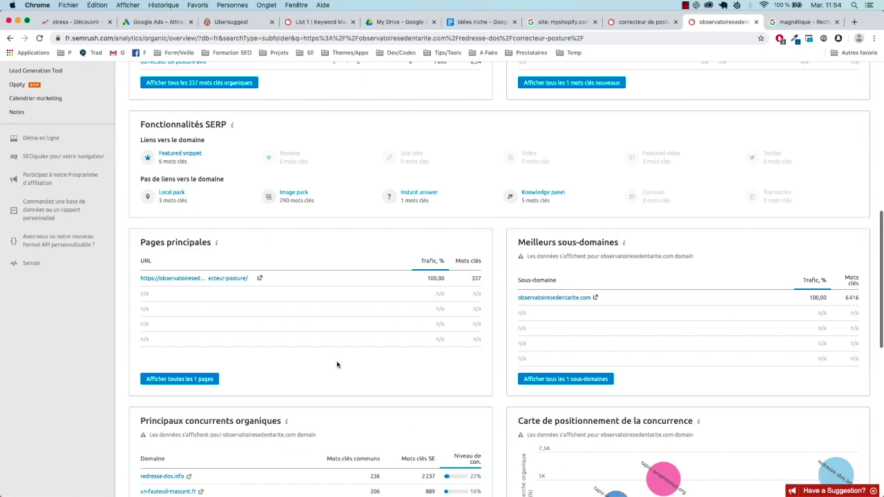
{"action": "scroll", "coordinate": [337, 365], "scroll_direction": "down", "scroll_amount": 5}
{"action": "scroll", "coordinate": [339, 363], "scroll_direction": "up", "scroll_amount": 4}
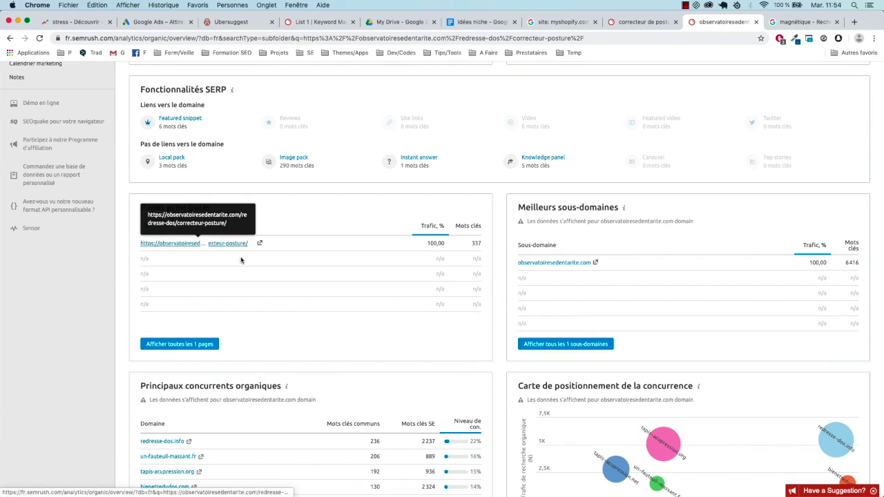
{"action": "scroll", "coordinate": [299, 310], "scroll_direction": "up", "scroll_amount": 3}
{"action": "scroll", "coordinate": [290, 318], "scroll_direction": "down", "scroll_amount": 4}
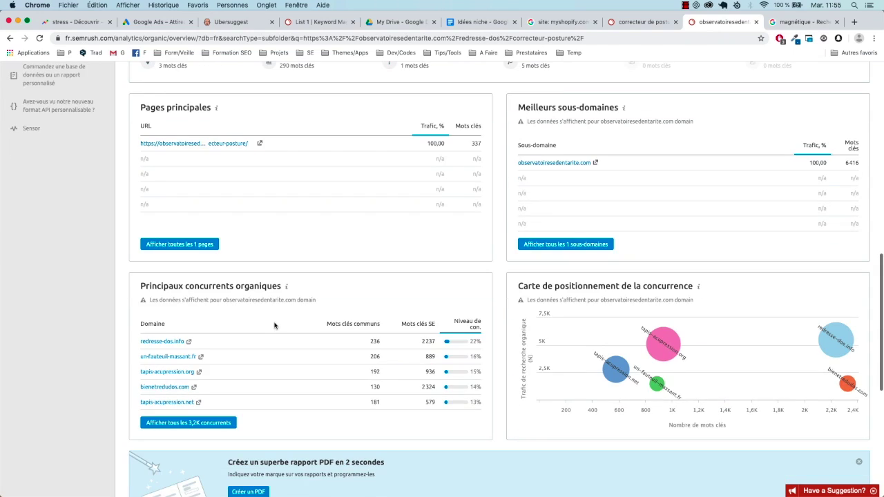
{"action": "scroll", "coordinate": [256, 325], "scroll_direction": "down", "scroll_amount": 1}
{"action": "scroll", "coordinate": [256, 326], "scroll_direction": "up", "scroll_amount": 5}
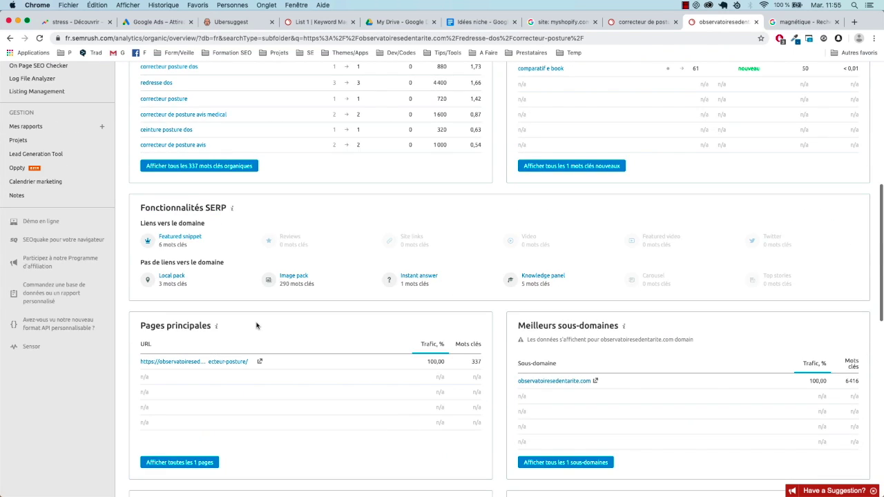
{"action": "scroll", "coordinate": [256, 325], "scroll_direction": "up", "scroll_amount": 3}
{"action": "scroll", "coordinate": [256, 326], "scroll_direction": "down", "scroll_amount": 1}
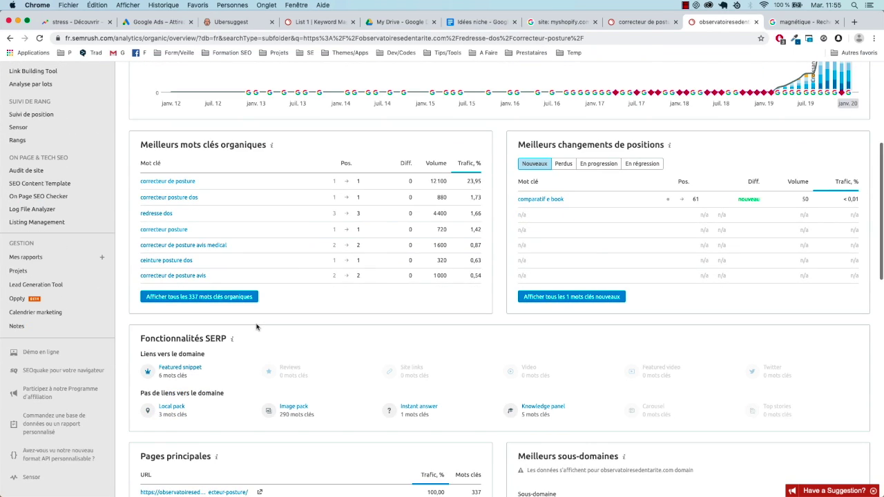
{"action": "scroll", "coordinate": [256, 326], "scroll_direction": "up", "scroll_amount": 5}
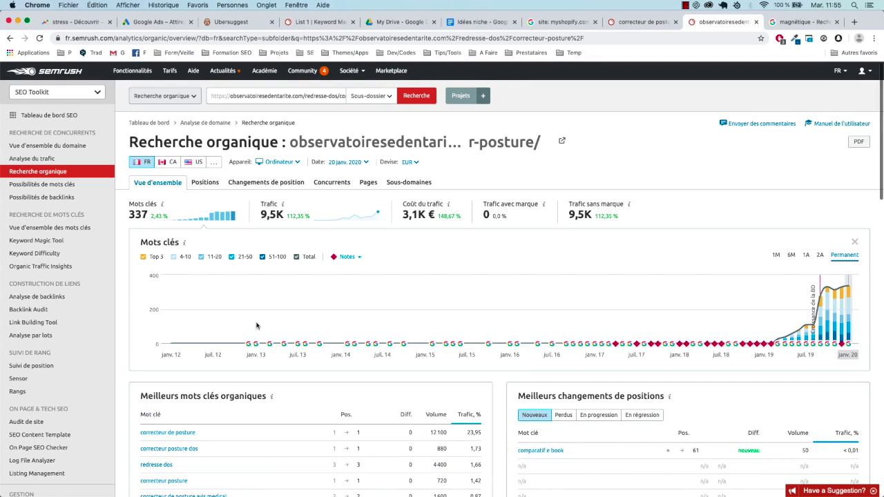
Open the organic search positions report for the posture corrector page and review the keywords it ranks for.
{"action": "left_click", "coordinate": [212, 185]}
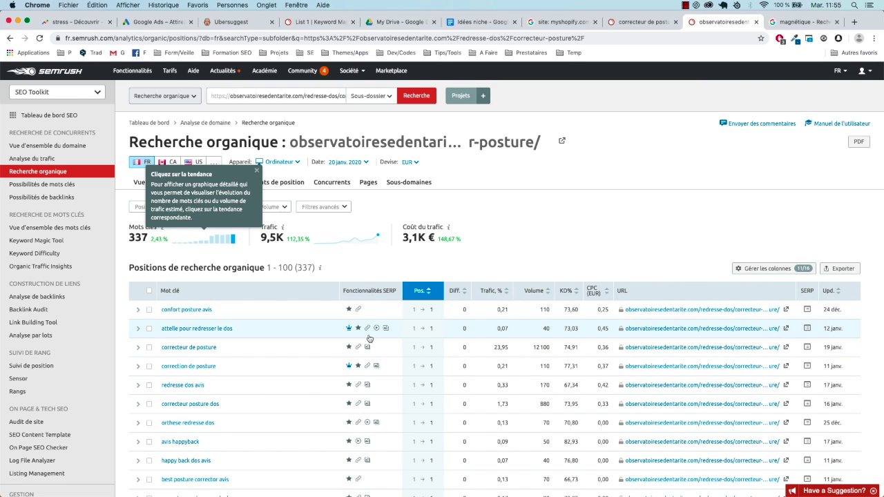
{"action": "scroll", "coordinate": [421, 348], "scroll_direction": "down", "scroll_amount": 1}
{"action": "scroll", "coordinate": [419, 366], "scroll_direction": "down", "scroll_amount": 2}
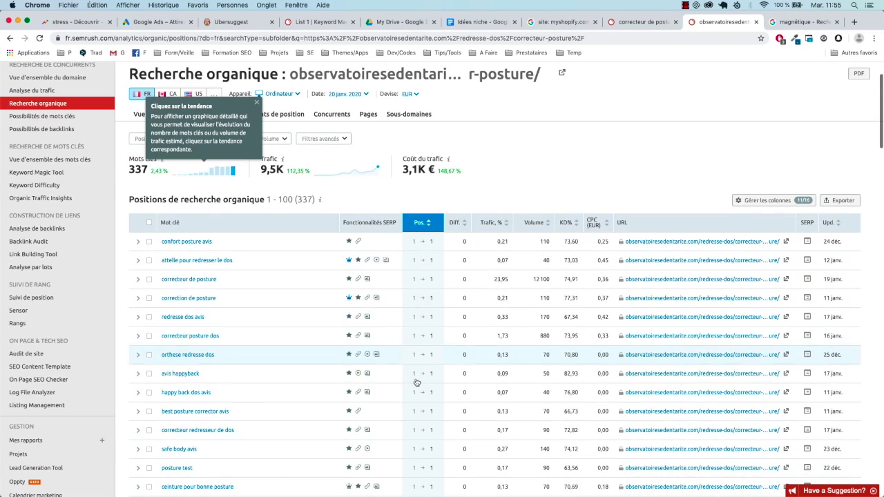
{"action": "scroll", "coordinate": [355, 251], "scroll_direction": "up", "scroll_amount": 2}
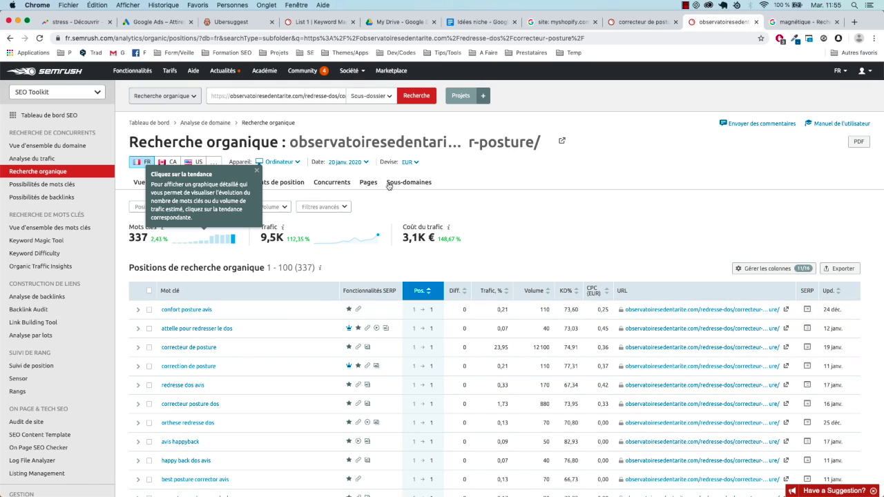
Open the competitors report for observatoiresedentarite.com and examine the competition positioning map and the list of organic competitors.
{"action": "left_click", "coordinate": [328, 184]}
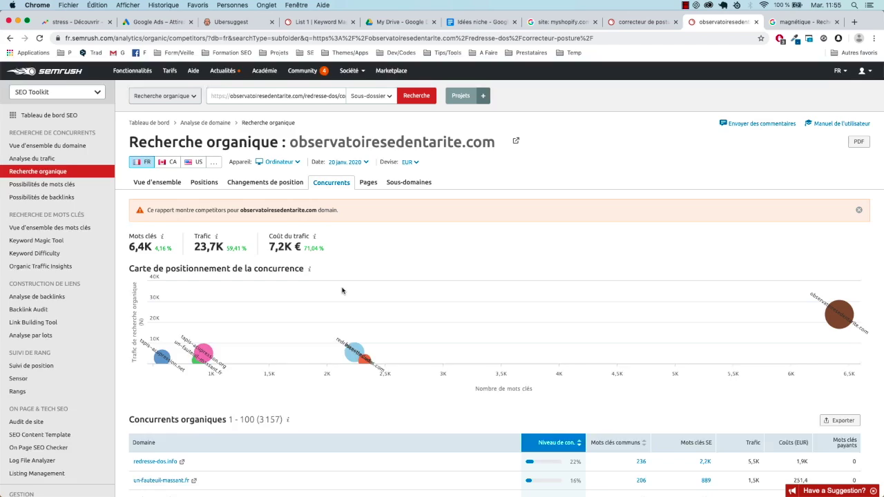
{"action": "scroll", "coordinate": [337, 234], "scroll_direction": "down", "scroll_amount": 1}
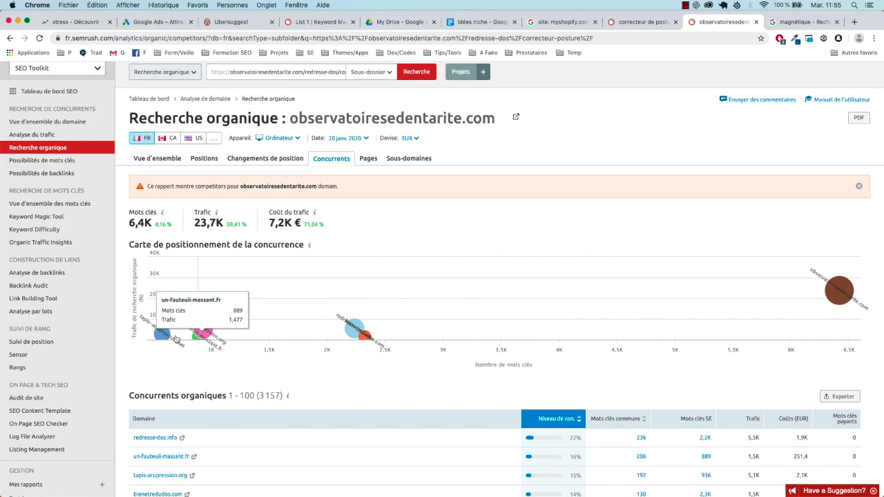
{"action": "mouse_move", "coordinate": [347, 333]}
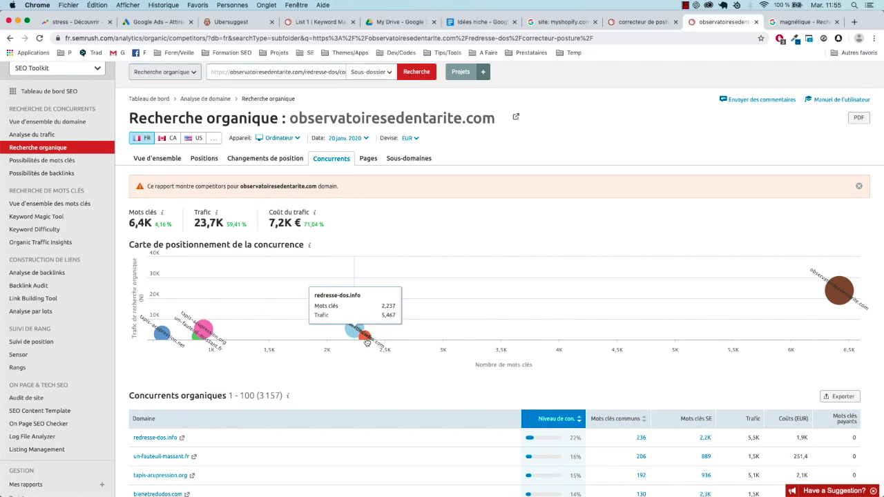
{"action": "mouse_move", "coordinate": [843, 287]}
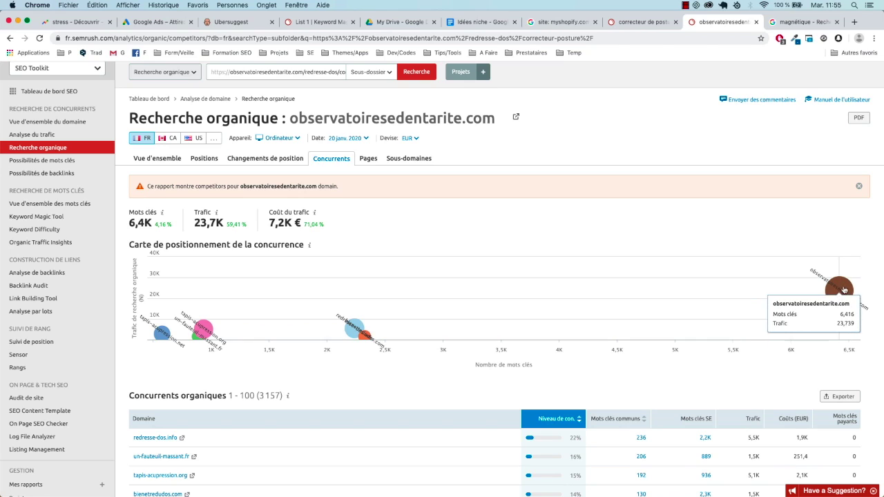
{"action": "scroll", "coordinate": [548, 353], "scroll_direction": "down", "scroll_amount": 2}
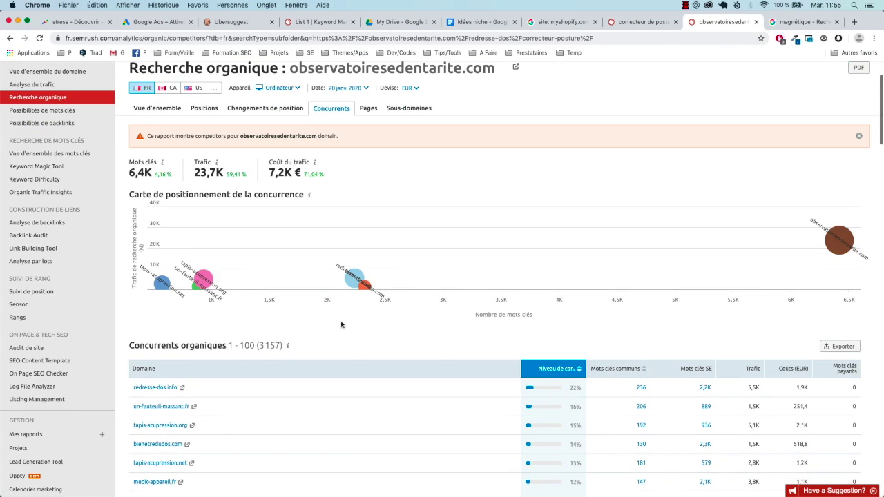
{"action": "scroll", "coordinate": [341, 325], "scroll_direction": "down", "scroll_amount": 3}
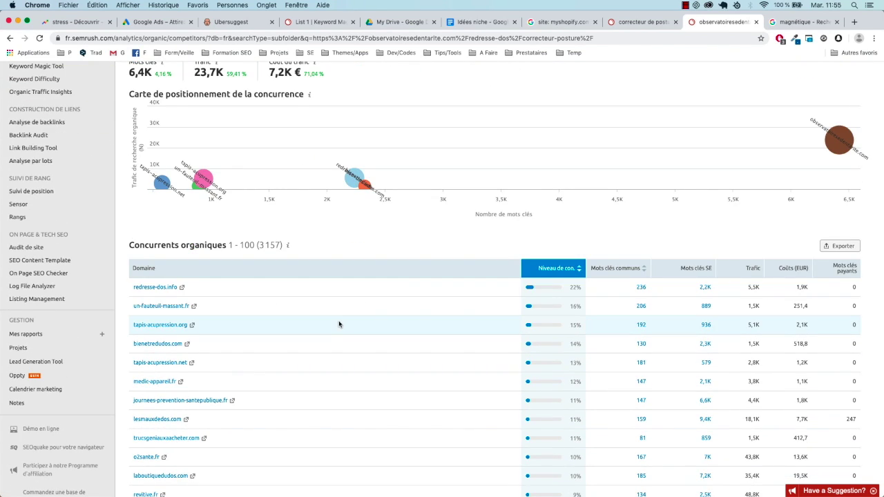
{"action": "scroll", "coordinate": [339, 325], "scroll_direction": "down", "scroll_amount": 1}
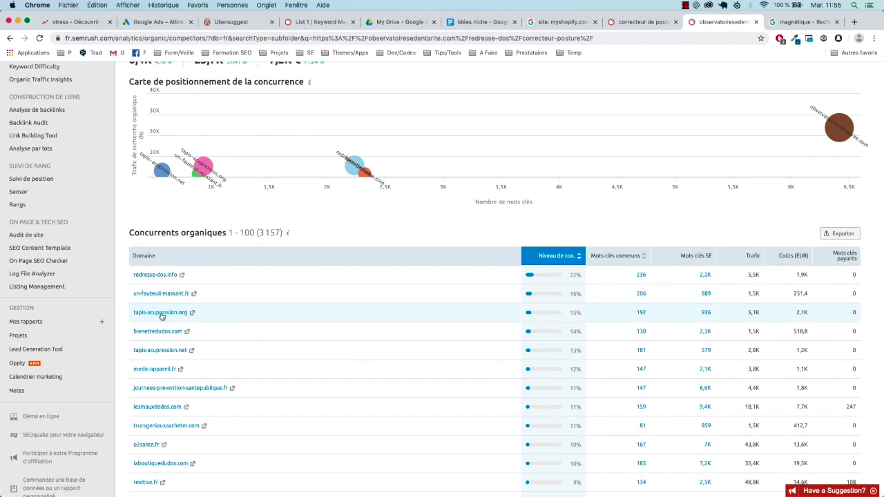
{"action": "scroll", "coordinate": [160, 360], "scroll_direction": "down", "scroll_amount": 1}
{"action": "scroll", "coordinate": [161, 363], "scroll_direction": "up", "scroll_amount": 5}
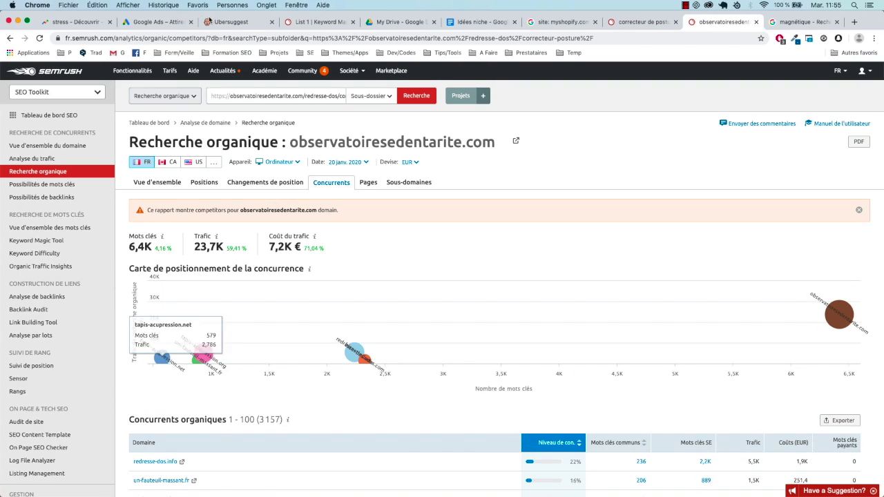
Check the Ubersuggest overview for "correcteur de posture" and its dashboard, and return to List 1 in SEMrush's Keyword Magic Tool.
{"action": "left_click", "coordinate": [234, 23]}
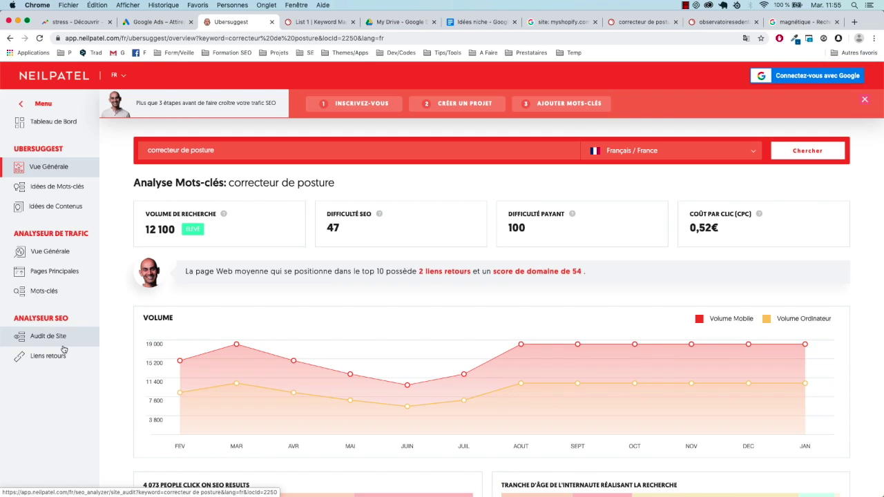
{"action": "left_click", "coordinate": [58, 122]}
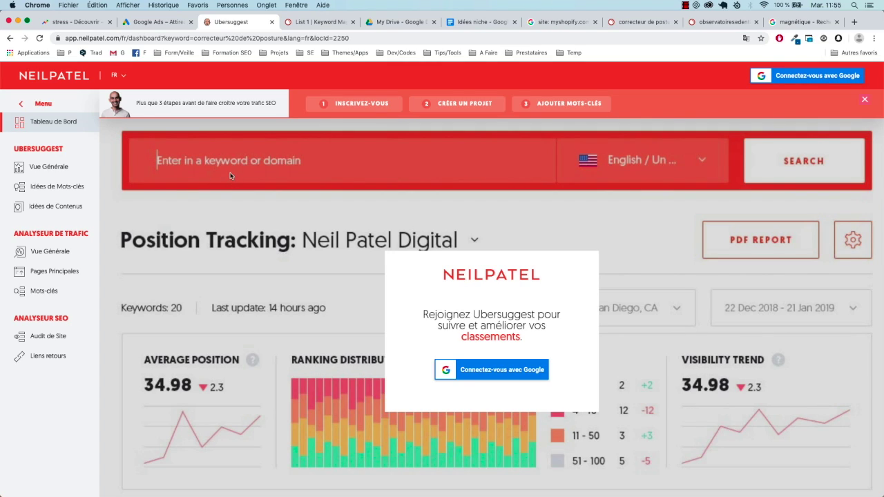
{"action": "left_click", "coordinate": [300, 24]}
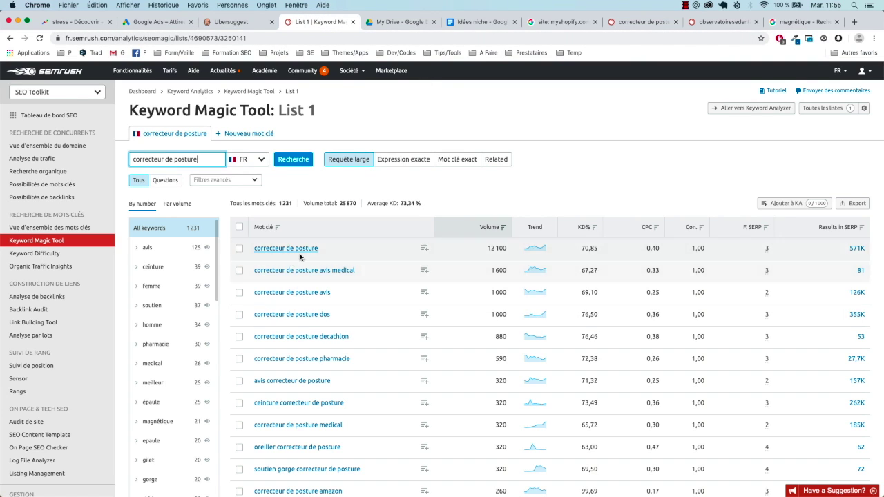
{"action": "scroll", "coordinate": [305, 272], "scroll_direction": "down", "scroll_amount": 1}
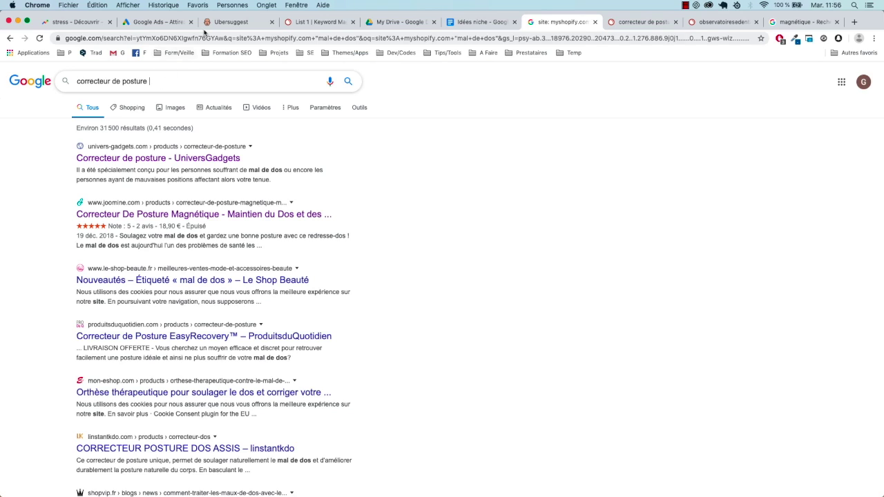
Replace the "magnétique" Google search with amazon.fr and open its best sellers in Hygiène et Santé.
{"action": "left_click", "coordinate": [802, 22]}
{"action": "left_click", "coordinate": [205, 37]}
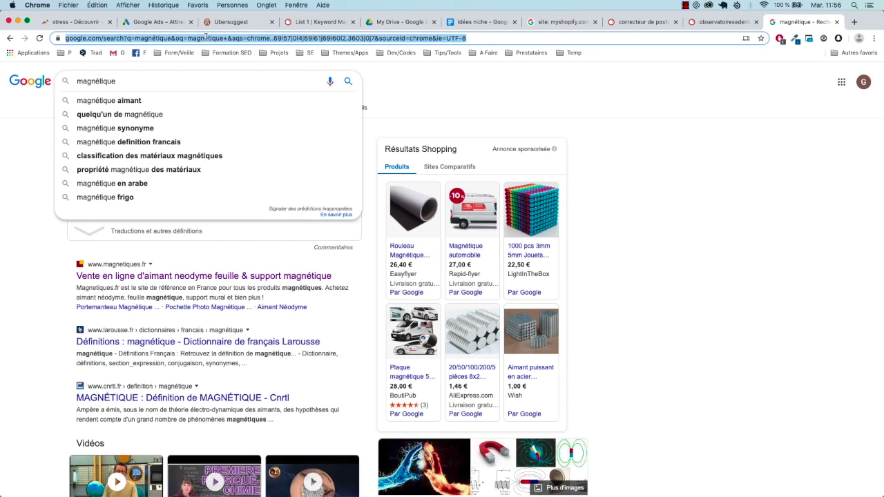
{"action": "type", "text": "amazon.fr"}
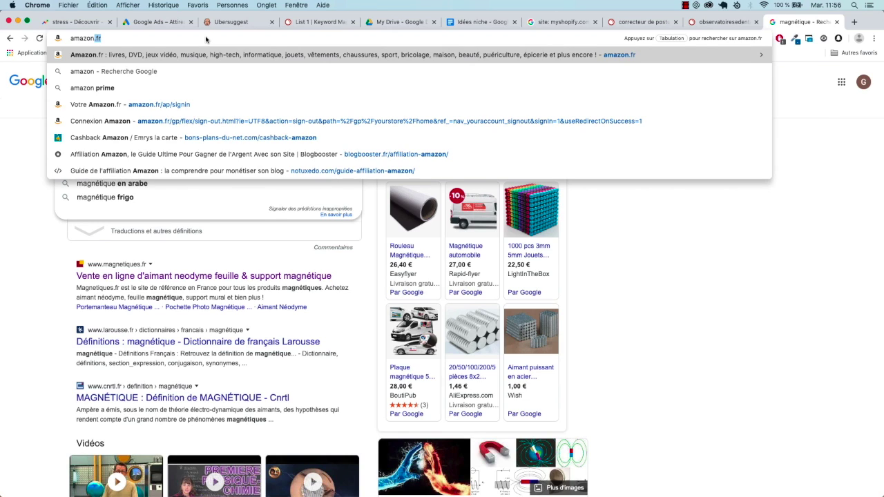
{"action": "key", "text": "Right"}
{"action": "key", "text": "Tab"}
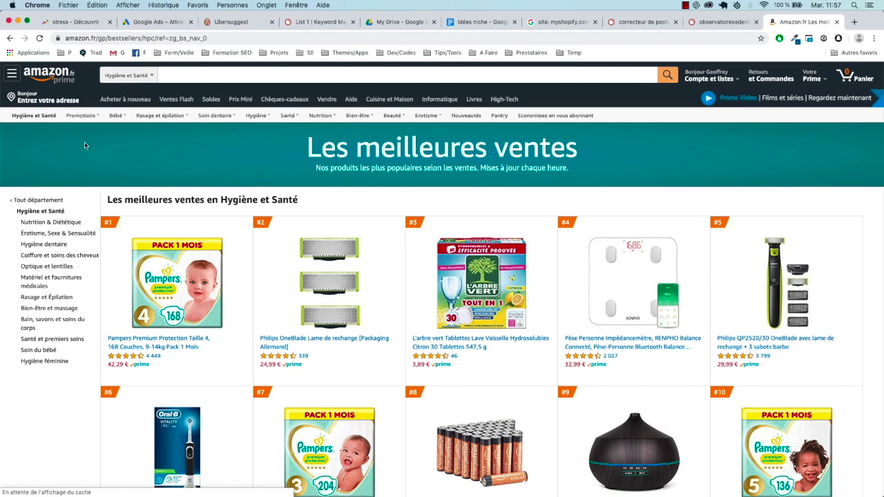
Browse the Amazon best sellers in Hygiène et Santé for product and niche ideas.
{"action": "scroll", "coordinate": [269, 218], "scroll_direction": "down", "scroll_amount": 5}
{"action": "scroll", "coordinate": [256, 228], "scroll_direction": "up", "scroll_amount": 5}
{"action": "scroll", "coordinate": [242, 235], "scroll_direction": "down", "scroll_amount": 2}
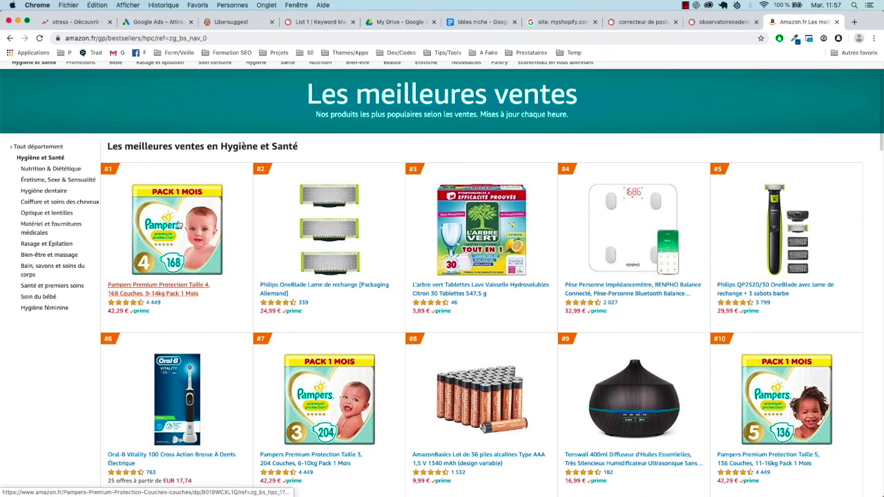
{"action": "scroll", "coordinate": [280, 291], "scroll_direction": "down", "scroll_amount": 4}
{"action": "scroll", "coordinate": [413, 293], "scroll_direction": "down", "scroll_amount": 3}
{"action": "scroll", "coordinate": [639, 180], "scroll_direction": "down", "scroll_amount": 4}
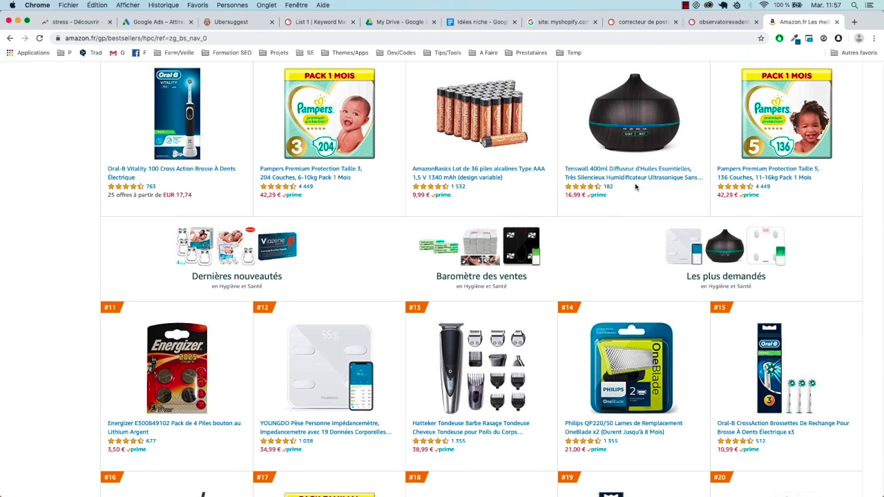
{"action": "scroll", "coordinate": [631, 192], "scroll_direction": "up", "scroll_amount": 8}
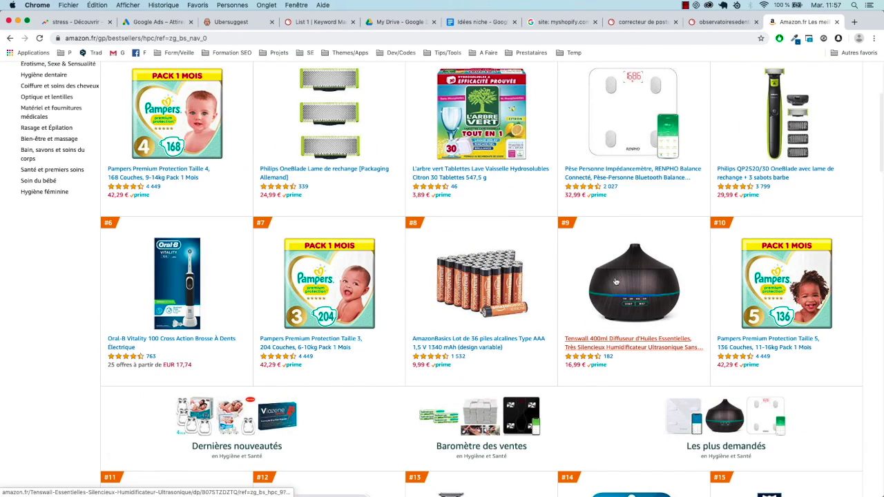
{"action": "scroll", "coordinate": [636, 266], "scroll_direction": "down", "scroll_amount": 3}
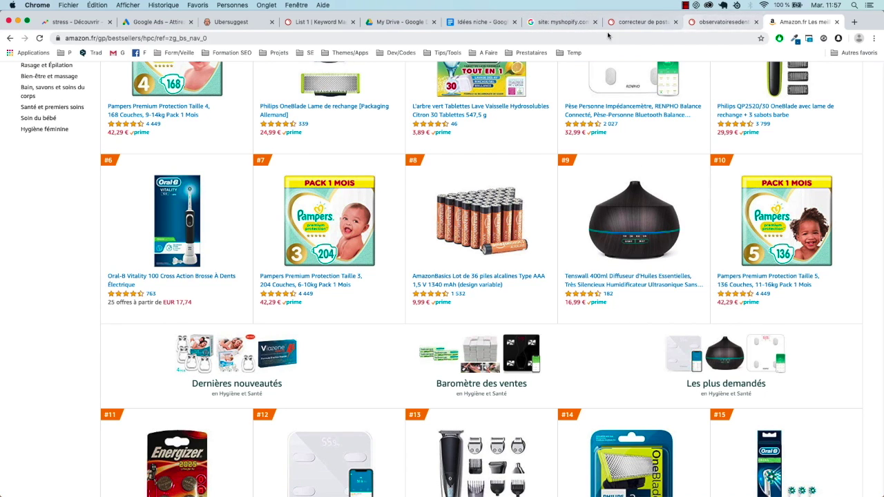
Return to SEMrush, open the Keyword Magic Tool, enter "diffuseur d'huile essentielle" as the keyword and copy it.
{"action": "left_click", "coordinate": [643, 23]}
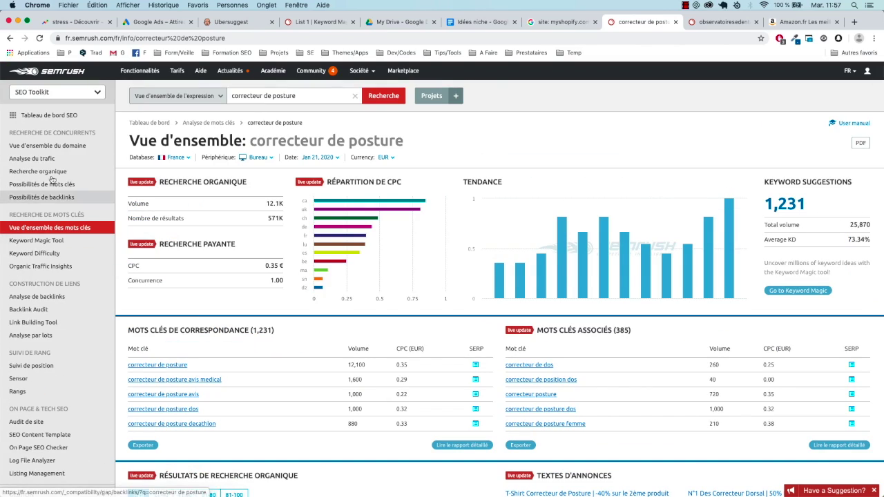
{"action": "left_click", "coordinate": [51, 240]}
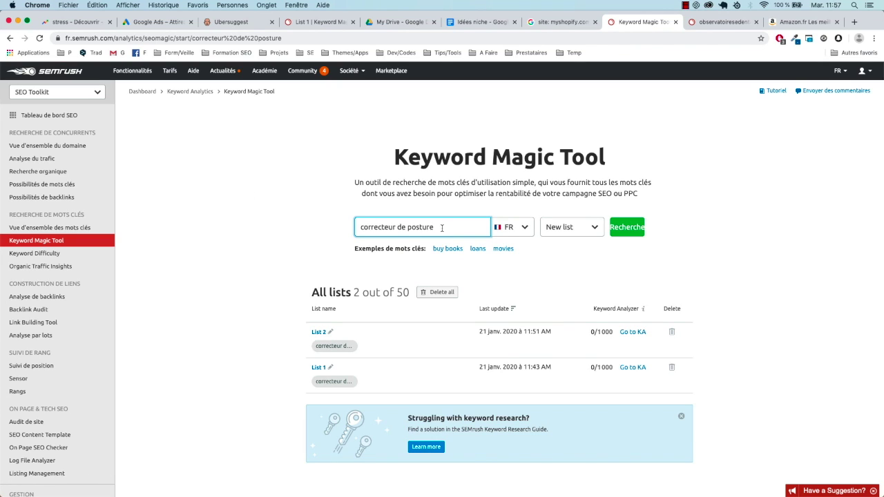
{"action": "left_click_drag", "start_coordinate": [442, 228], "coordinate": [307, 227]}
{"action": "type", "text": "diffuseur d'huille essentielle"}
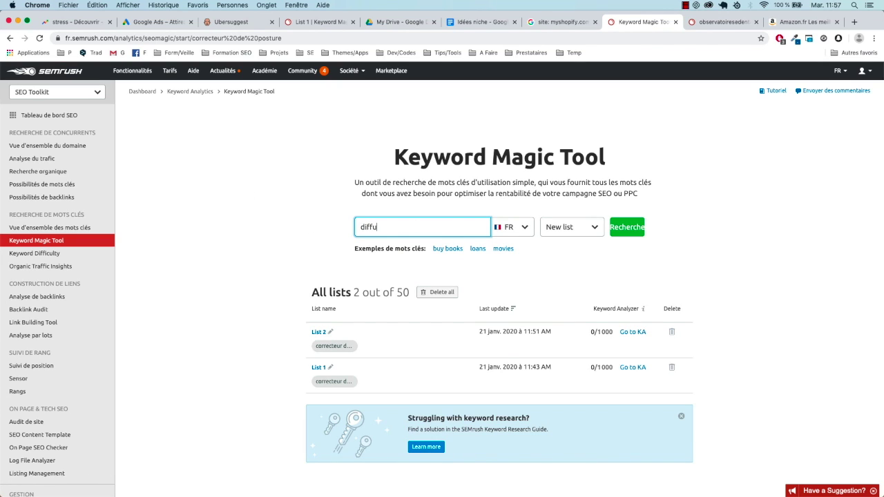
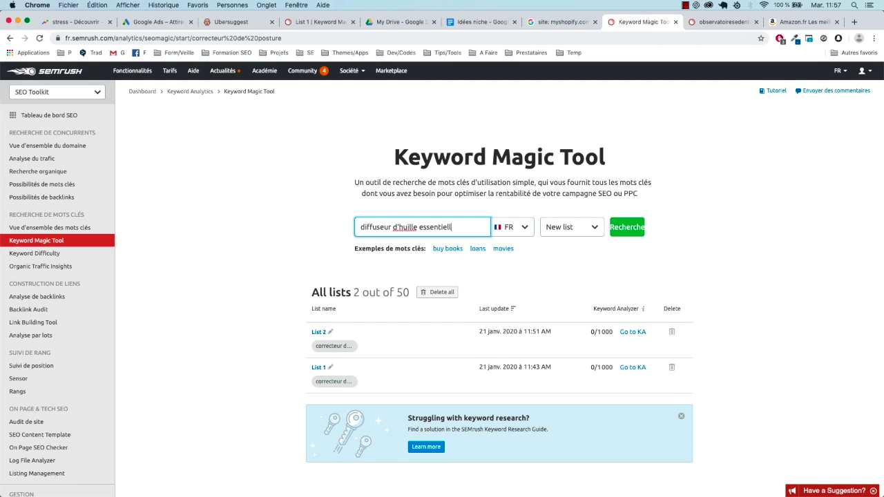
{"action": "left_click", "coordinate": [415, 226]}
{"action": "key", "text": "BackSpace"}
{"action": "left_click_drag", "start_coordinate": [461, 228], "coordinate": [321, 224]}
{"action": "key", "text": "super+c"}
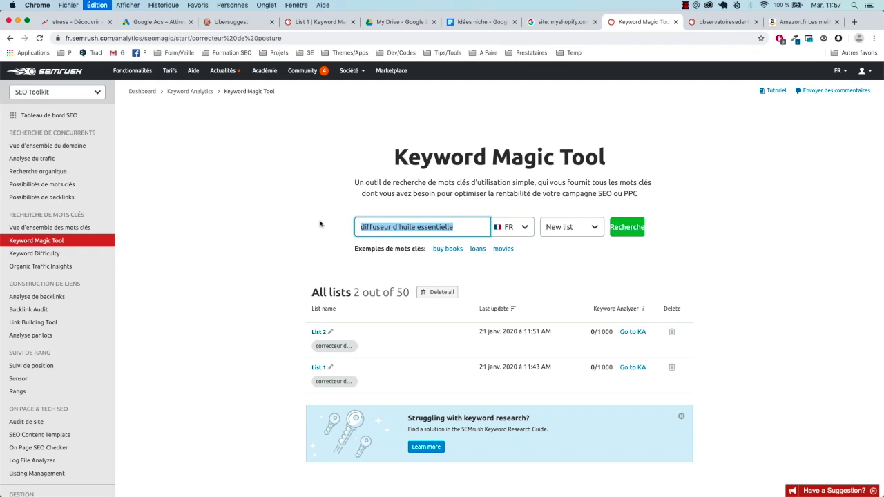
Check the keyword difficulty of "diffuseur d'huile essentielle", "diffuseur d'huiles essentielles" and "diffuseurs d'huiles essentielles".
{"action": "left_click", "coordinate": [41, 254]}
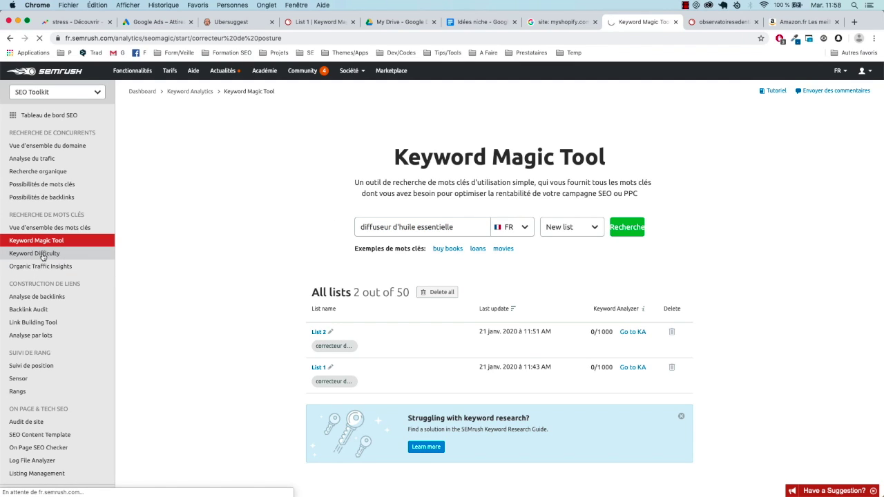
{"action": "left_click", "coordinate": [179, 192]}
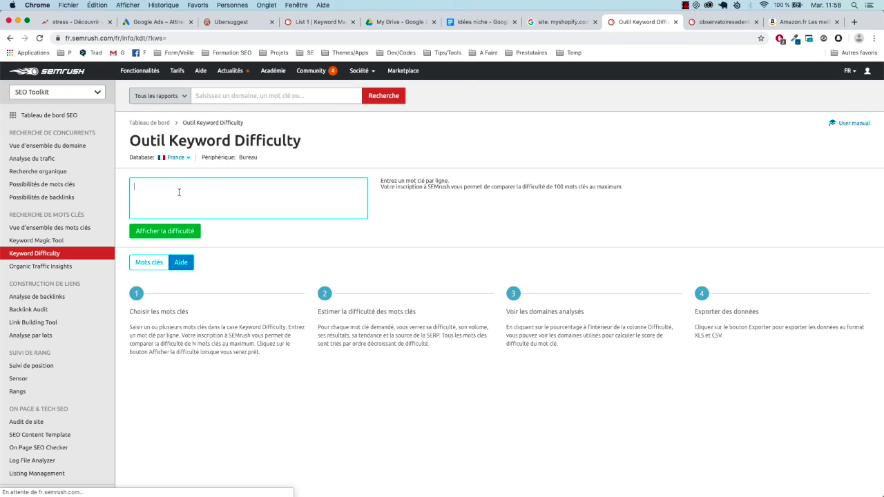
{"action": "key", "text": "super+v"}
{"action": "key", "text": "Return"}
{"action": "key", "text": "super+v"}
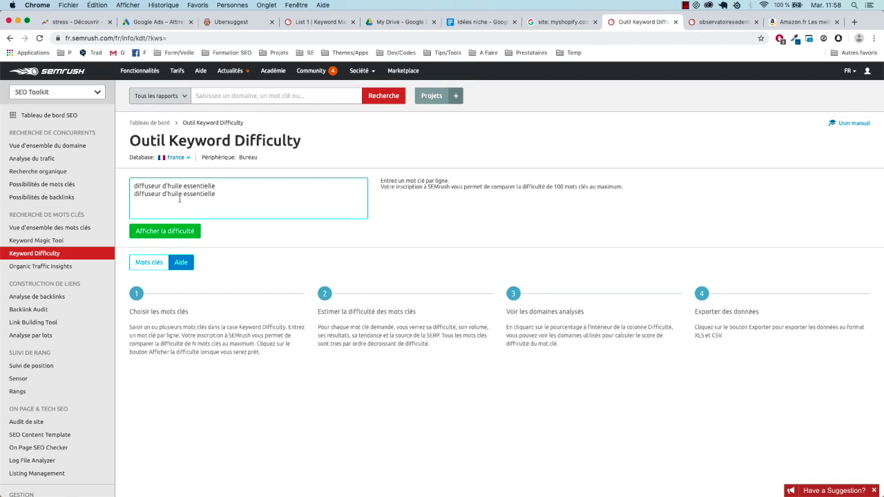
{"action": "key", "text": "super+v"}
{"action": "left_click", "coordinate": [161, 202]}
{"action": "type", "text": "s"}
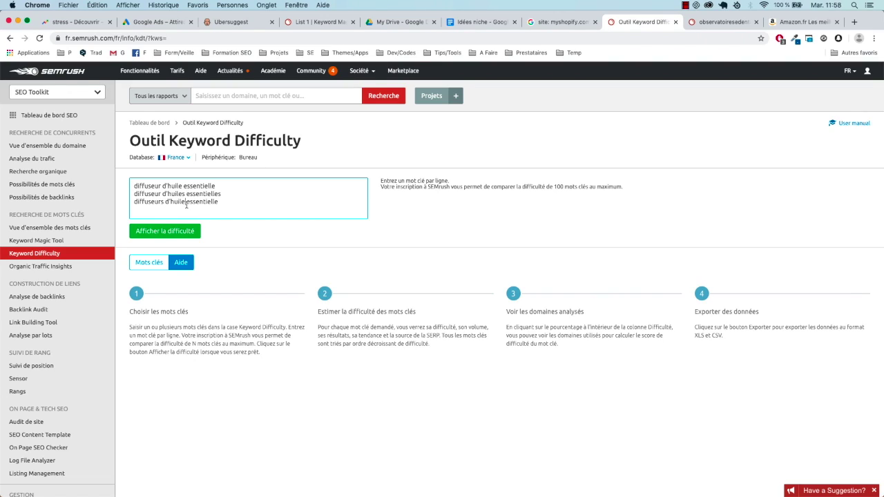
{"action": "left_click", "coordinate": [179, 235]}
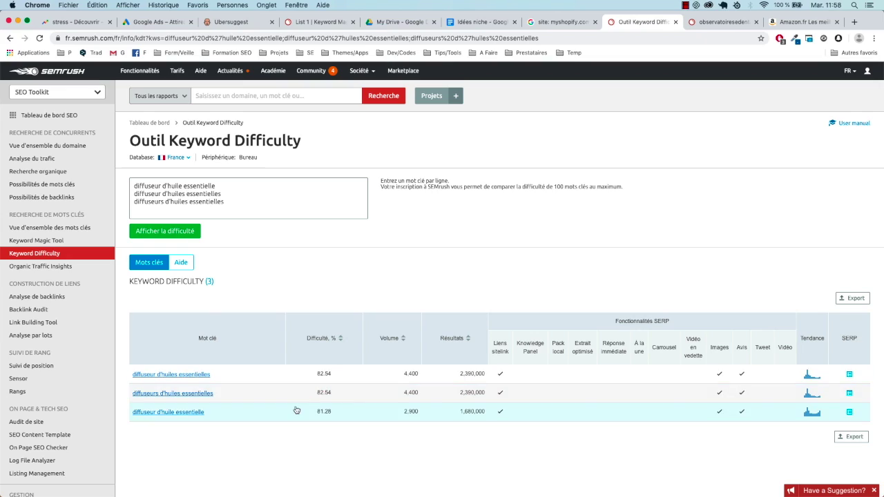
Change the first keyword to "diffuseur en bois d'huile essentielle" and rerun the difficulty check.
{"action": "left_click", "coordinate": [219, 187]}
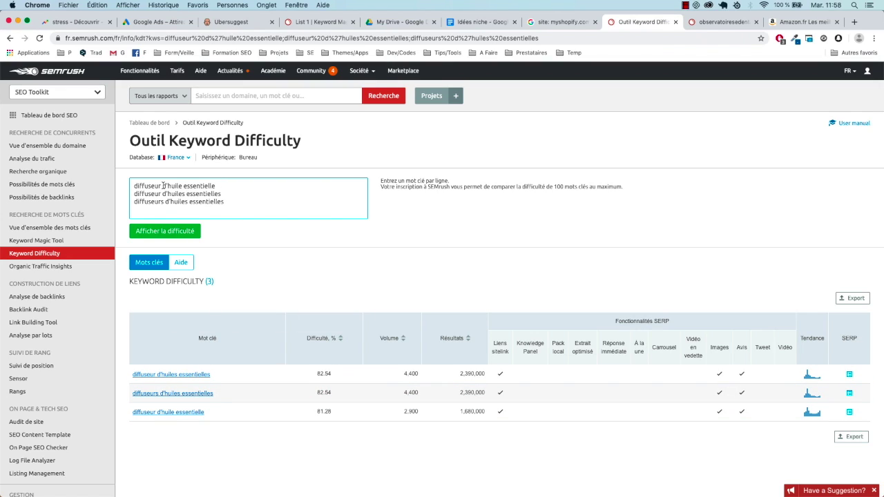
{"action": "type", "text": "en bois"}
{"action": "left_click", "coordinate": [178, 234]}
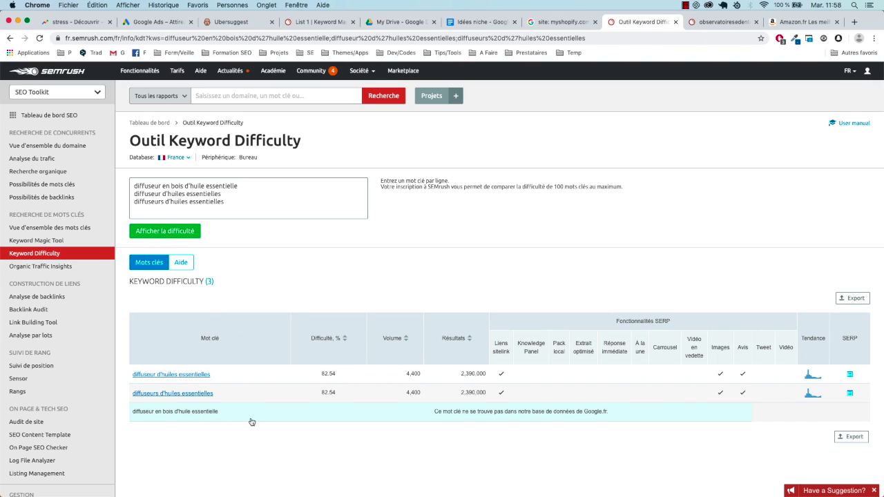
Shorten the first keyword to "diffuseur en bois huile essentielle" and check the difficulty again.
{"action": "left_click", "coordinate": [176, 190]}
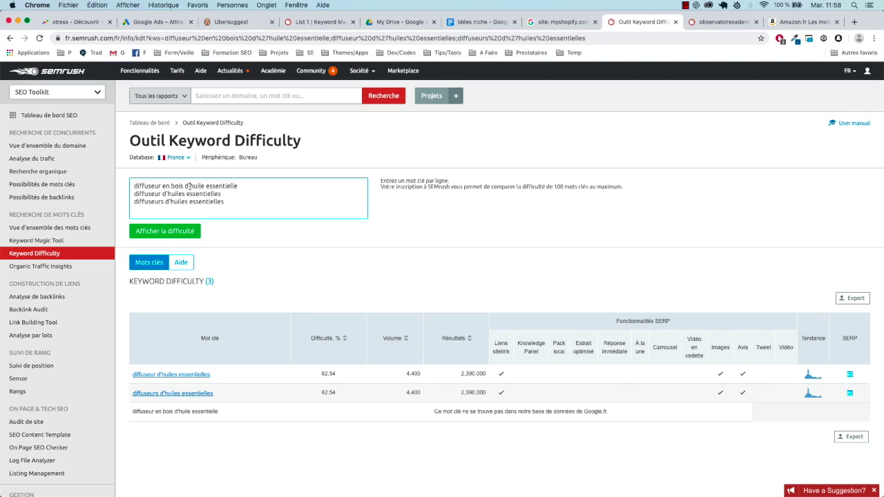
{"action": "key", "text": "BackSpace"}
{"action": "key", "text": "BackSpace"}
{"action": "left_click", "coordinate": [196, 231]}
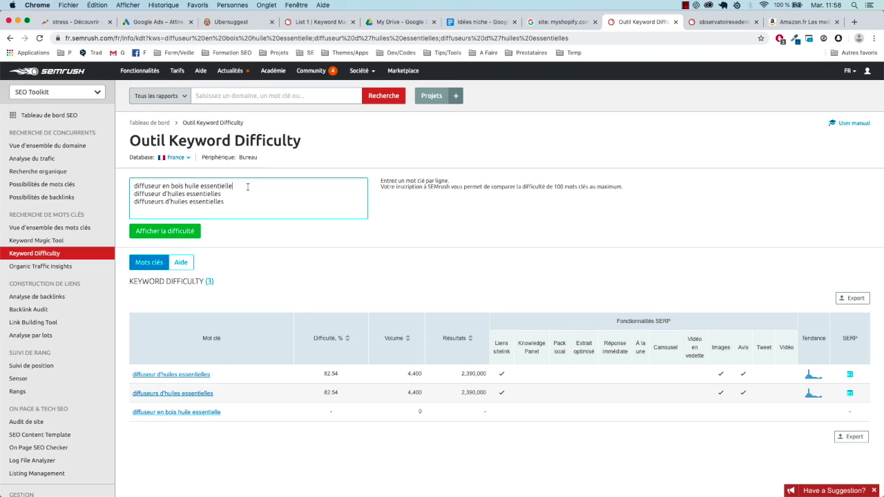
Reduce the first keyword to "diffuseur en bois" and display the updated keyword difficulty.
{"action": "left_click_drag", "start_coordinate": [247, 186], "coordinate": [181, 186]}
{"action": "key", "text": "BackSpace"}
{"action": "key", "text": "Return"}
{"action": "left_click", "coordinate": [192, 232]}
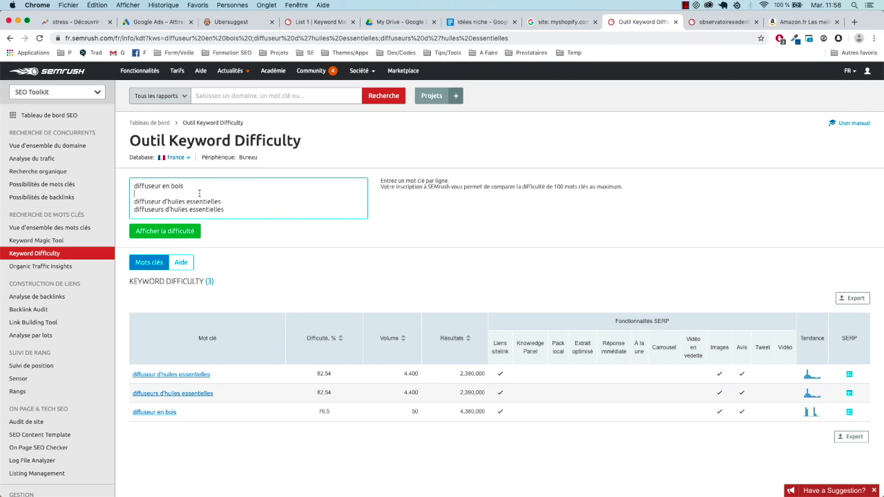
Go back to the amazon.fr home page and look through its sections for product ideas and best sellers.
{"action": "left_click", "coordinate": [725, 22]}
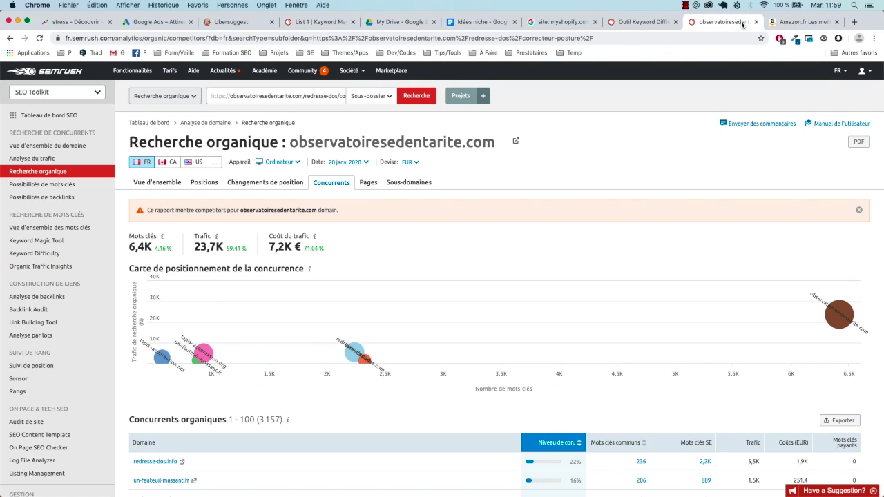
{"action": "left_click", "coordinate": [791, 24]}
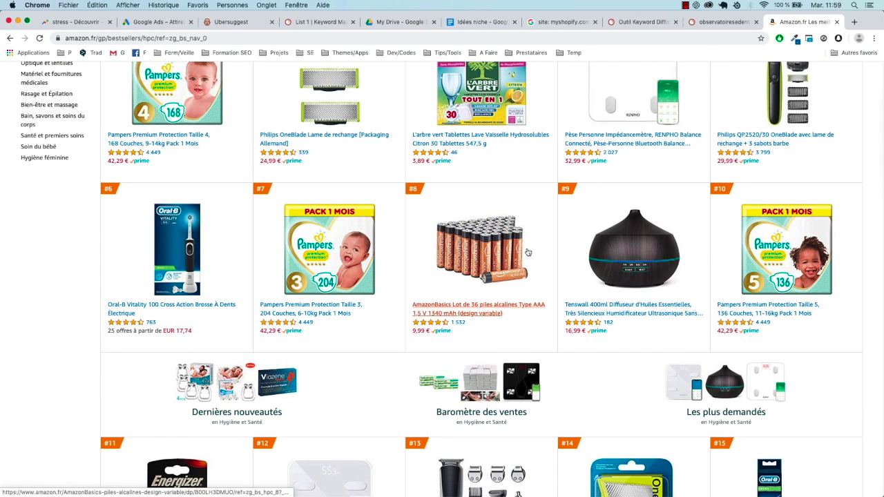
{"action": "scroll", "coordinate": [528, 252], "scroll_direction": "down", "scroll_amount": 3}
{"action": "key", "text": "super+bracketleft"}
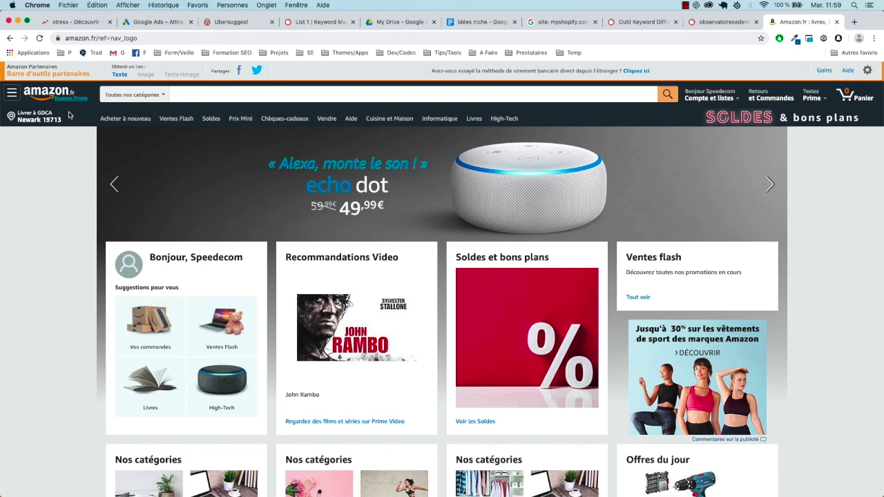
{"action": "scroll", "coordinate": [330, 287], "scroll_direction": "down", "scroll_amount": 10}
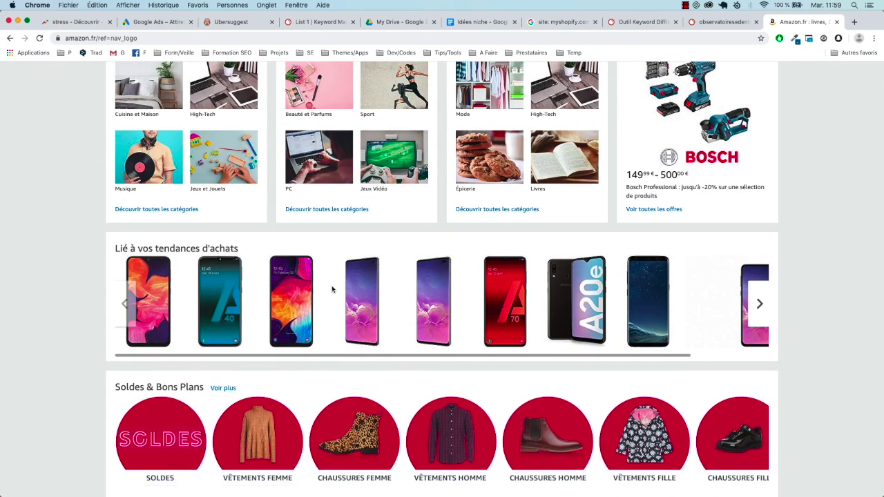
{"action": "scroll", "coordinate": [332, 289], "scroll_direction": "down", "scroll_amount": 8}
{"action": "scroll", "coordinate": [332, 289], "scroll_direction": "down", "scroll_amount": 10}
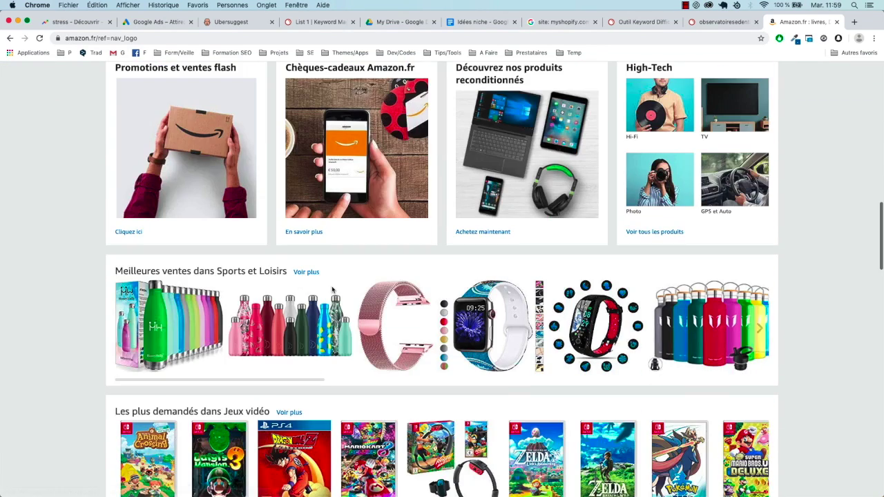
{"action": "scroll", "coordinate": [89, 69], "scroll_direction": "up", "scroll_amount": 15}
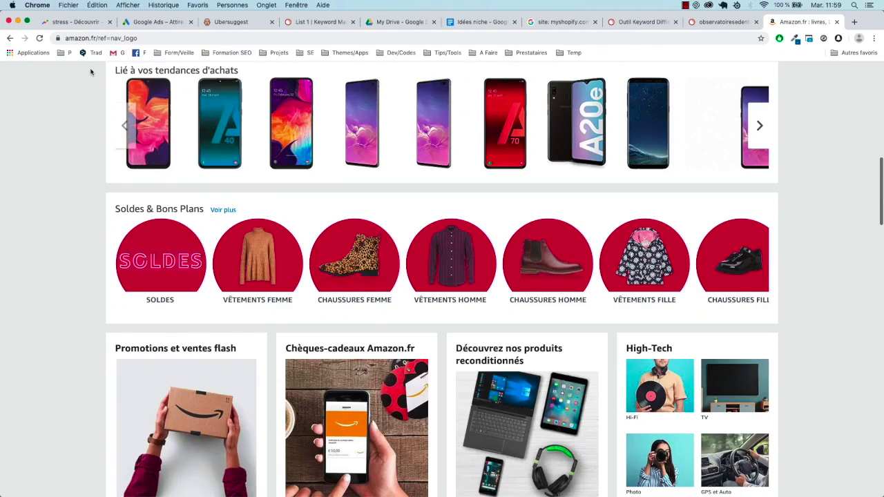
Search Google for "amazon meilleures ventes" and open Amazon.fr's general best sellers page.
{"action": "left_click", "coordinate": [93, 38]}
{"action": "type", "text": "amazon best"}
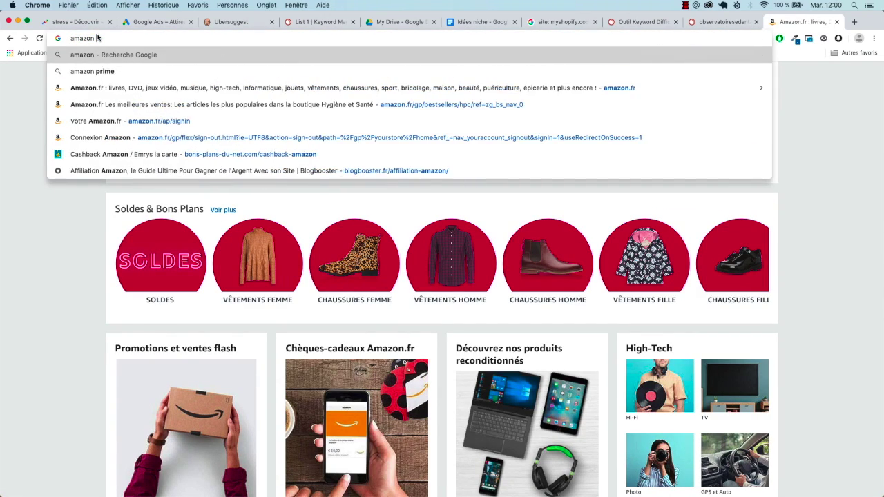
{"action": "key", "text": "BackSpace"}
{"action": "key", "text": "BackSpace"}
{"action": "key", "text": "BackSpace"}
{"action": "key", "text": "BackSpace"}
{"action": "key", "text": "BackSpace"}
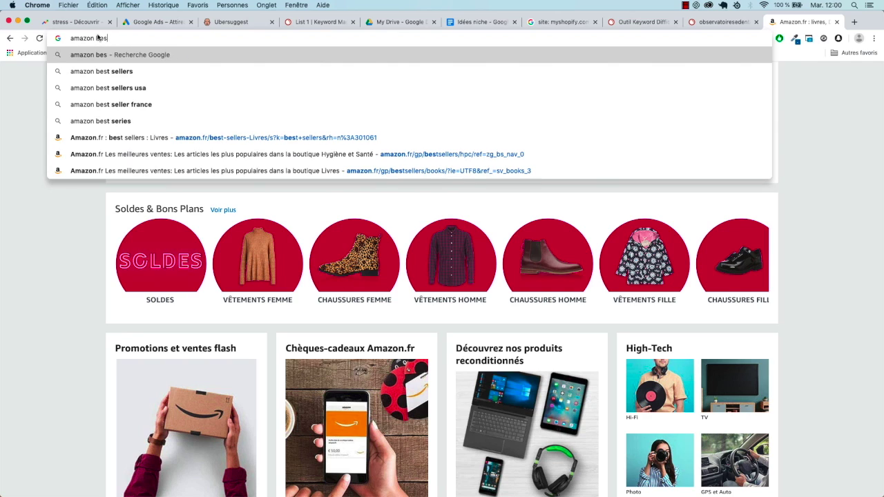
{"action": "type", "text": "meilleures ventes"}
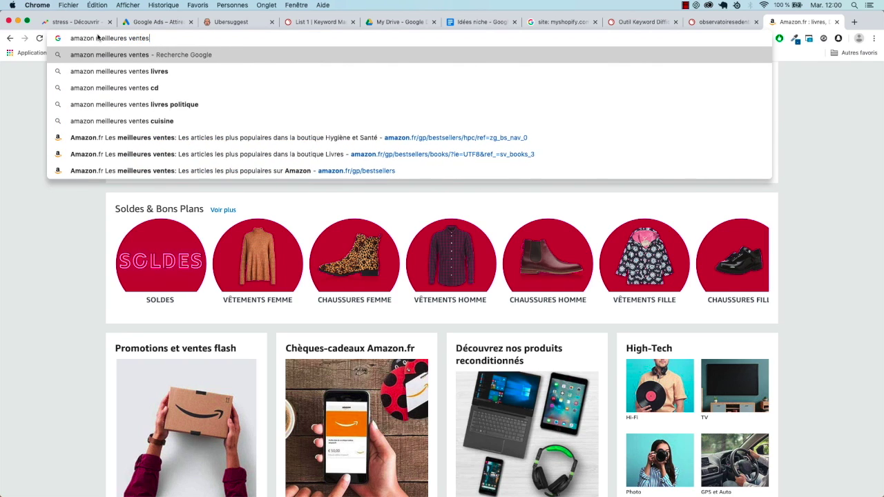
{"action": "key", "text": "Return"}
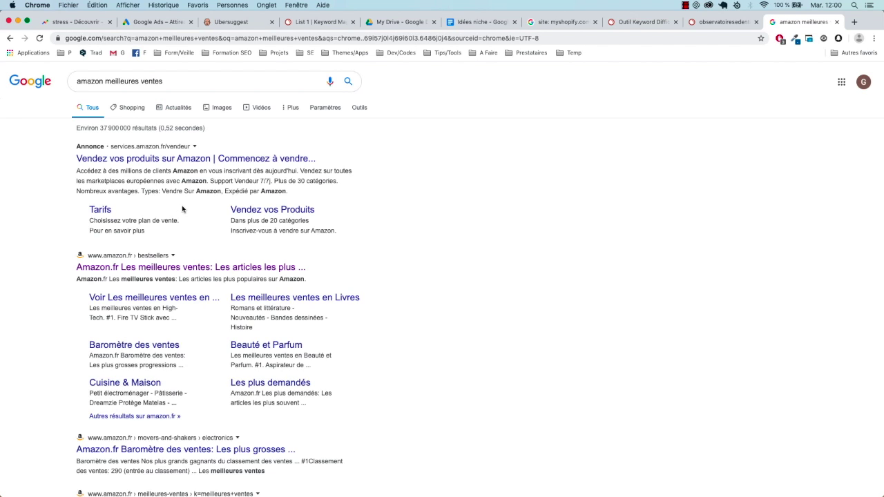
{"action": "left_click", "coordinate": [178, 269]}
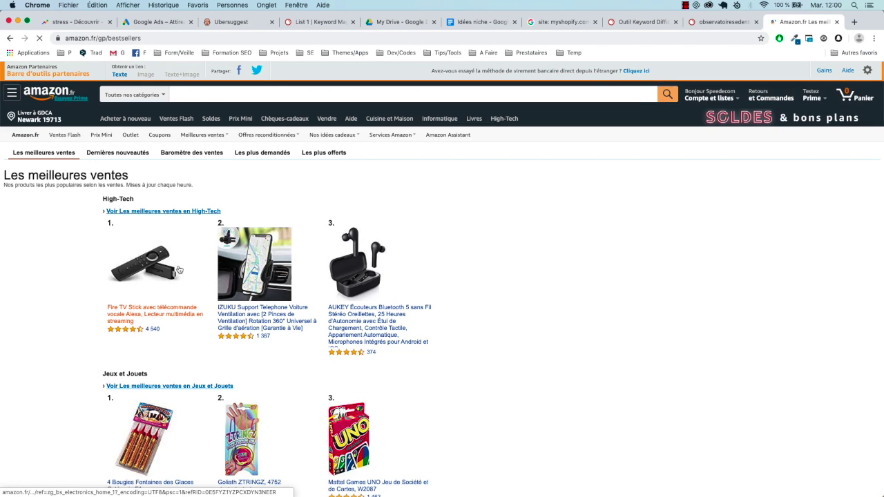
Highlight the address of the Amazon best sellers page and examine its departments and top products.
{"action": "left_click", "coordinate": [111, 39]}
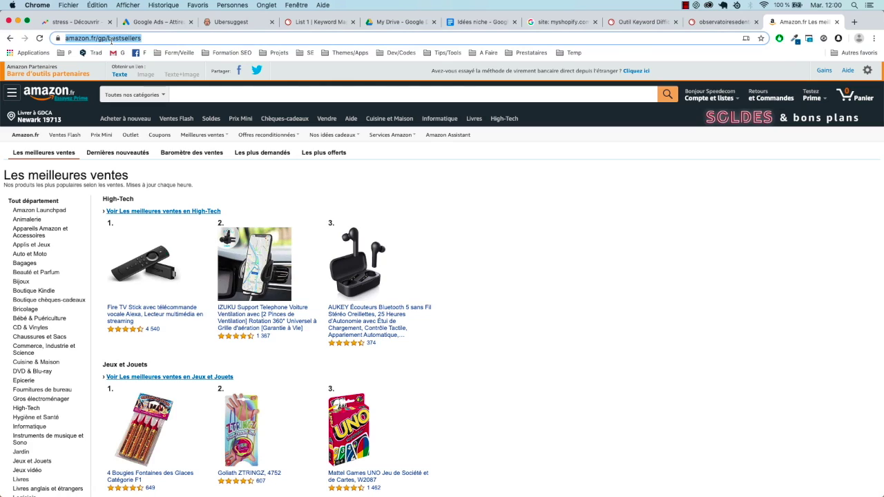
{"action": "key", "text": "Escape"}
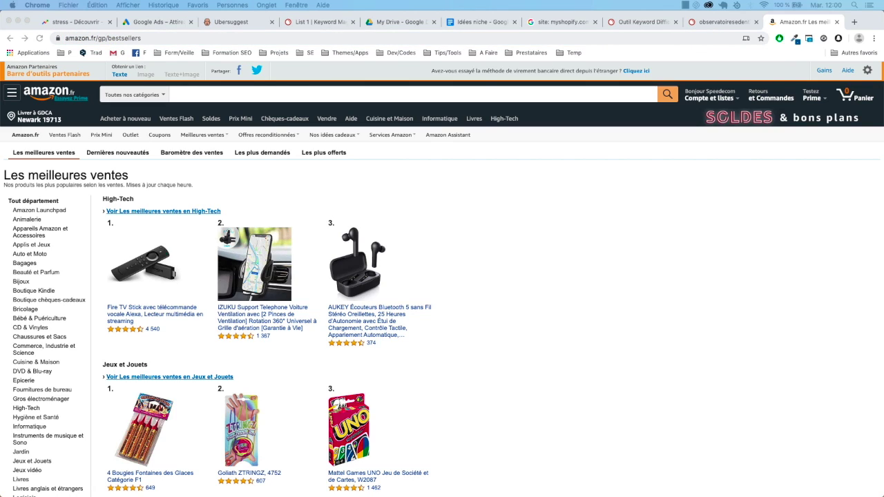
{"action": "key", "text": "super+l"}
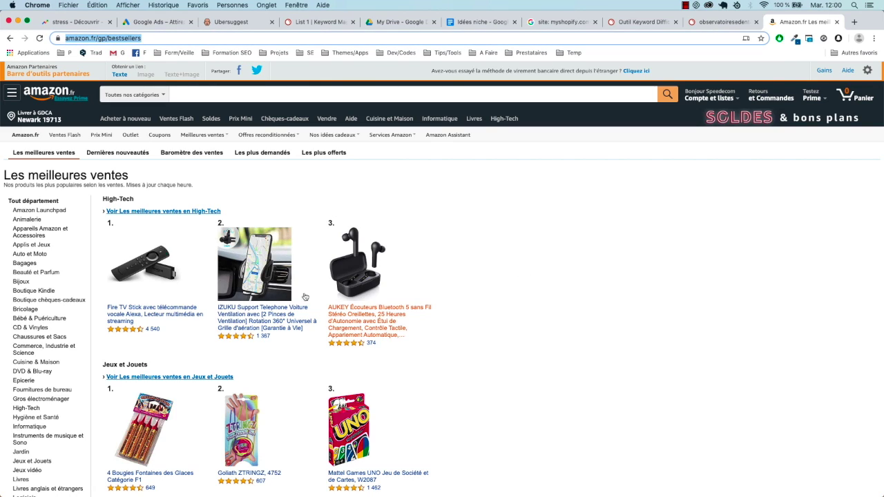
{"action": "scroll", "coordinate": [187, 281], "scroll_direction": "down", "scroll_amount": 2}
{"action": "scroll", "coordinate": [215, 297], "scroll_direction": "down", "scroll_amount": 3}
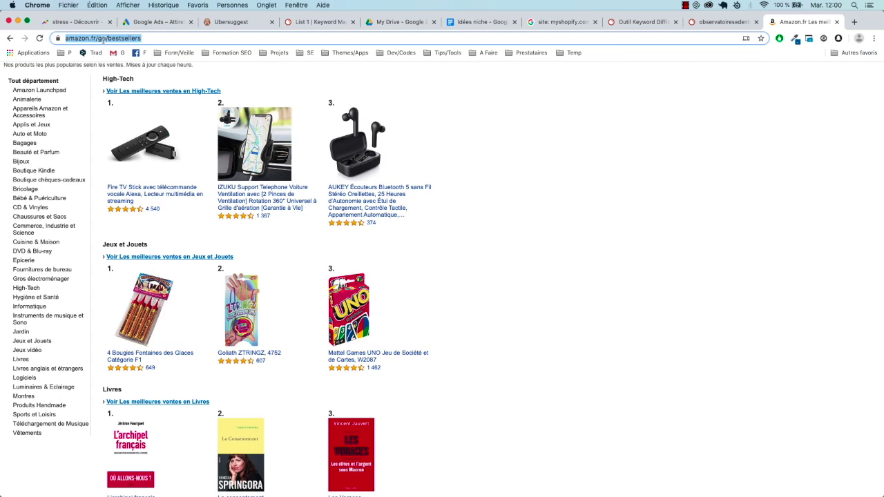
Open AliExpress in a new tab, then search Google for "aliexpress best sellers" and look through the results.
{"action": "key", "text": "super+t"}
{"action": "type", "text": "aliexpress"}
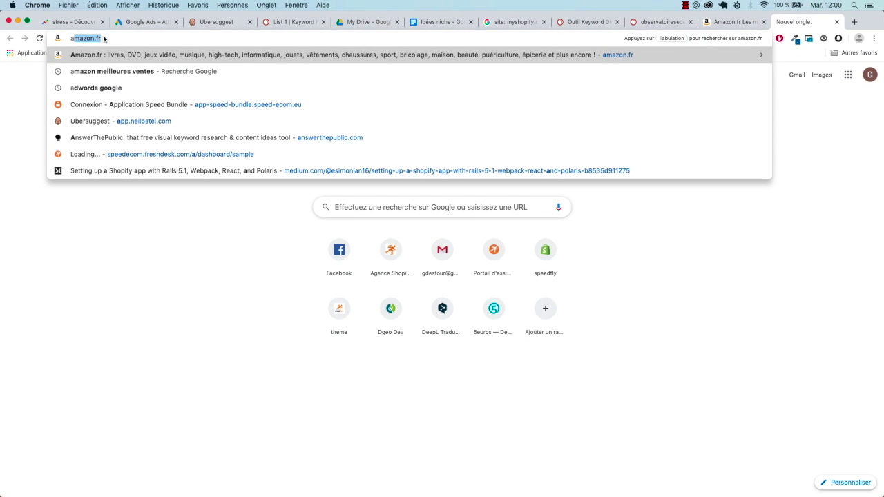
{"action": "key", "text": "Return"}
{"action": "type", "text": "aliexpre"}
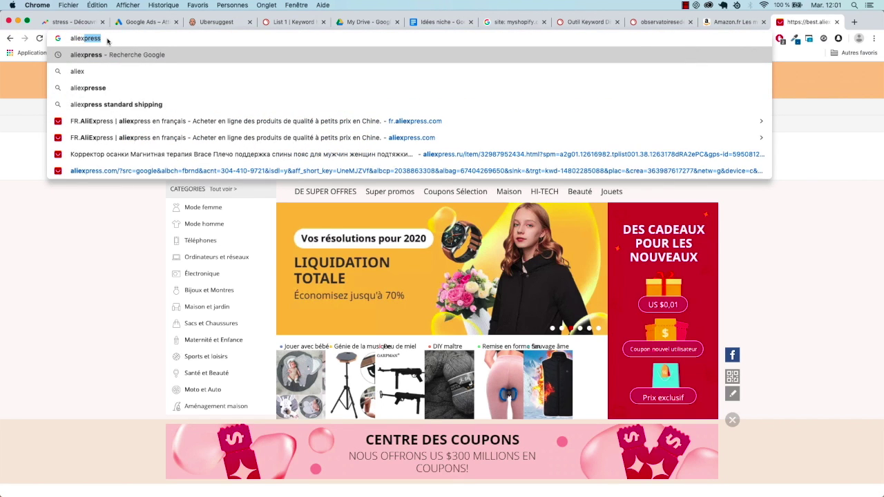
{"action": "type", "text": "ss best "}
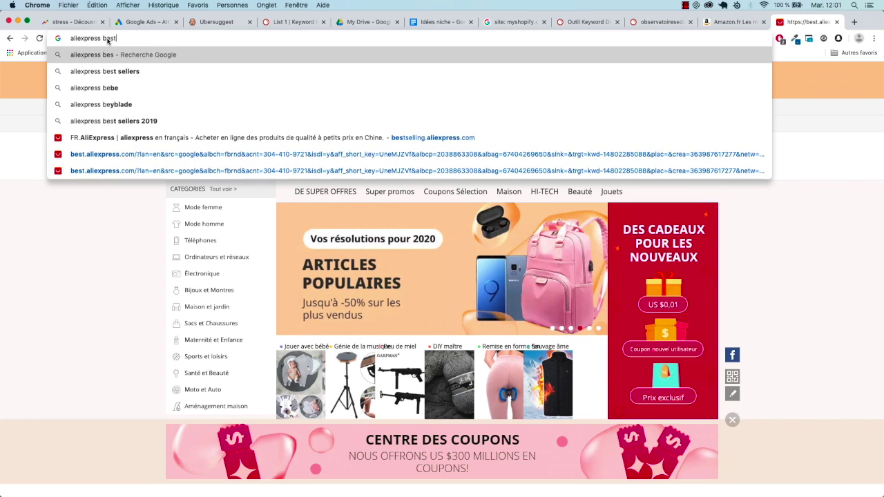
{"action": "type", "text": "sellers"}
{"action": "key", "text": "Return"}
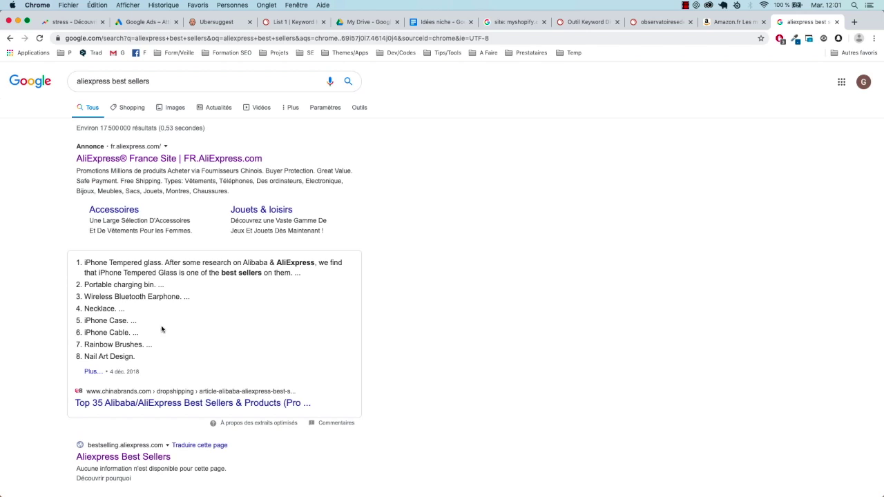
{"action": "scroll", "coordinate": [122, 339], "scroll_direction": "down", "scroll_amount": 3}
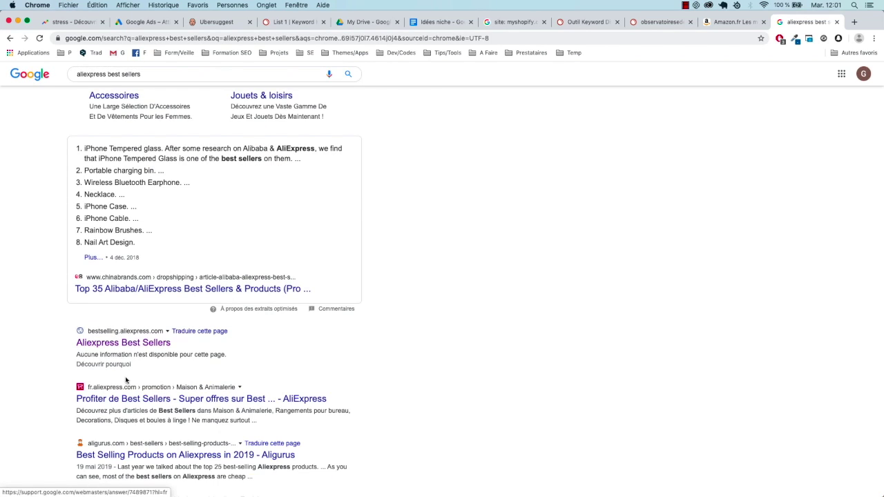
Open the Aliexpress Best Sellers search result, browse the AliExpress home page sections and open its "Top sélection" page.
{"action": "left_click", "coordinate": [134, 349]}
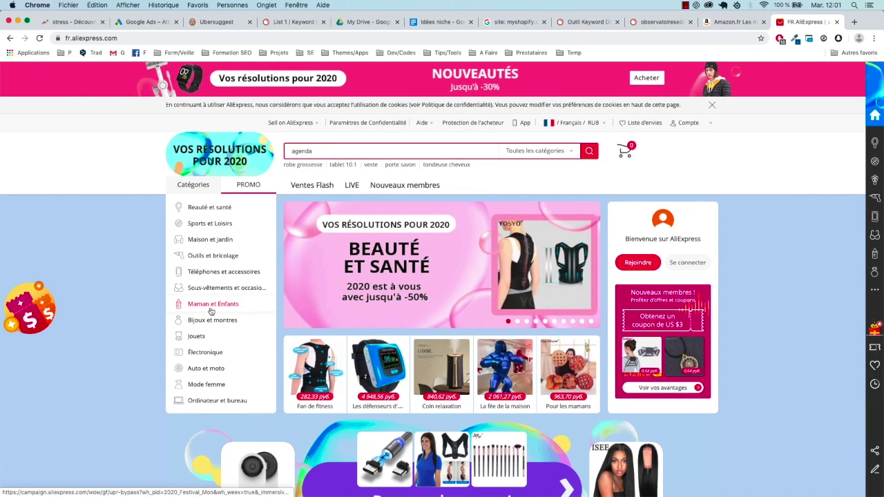
{"action": "scroll", "coordinate": [212, 311], "scroll_direction": "down", "scroll_amount": 2}
{"action": "scroll", "coordinate": [211, 311], "scroll_direction": "down", "scroll_amount": 2}
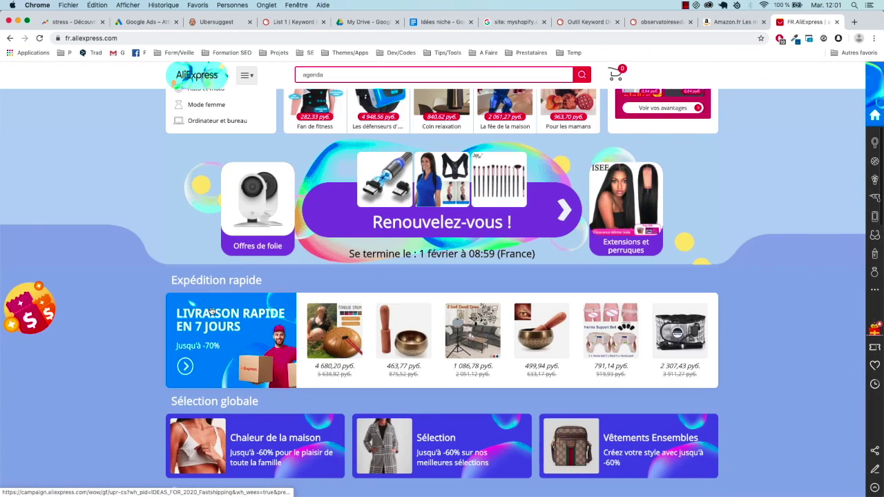
{"action": "scroll", "coordinate": [212, 312], "scroll_direction": "down", "scroll_amount": 2}
{"action": "scroll", "coordinate": [211, 311], "scroll_direction": "down", "scroll_amount": 2}
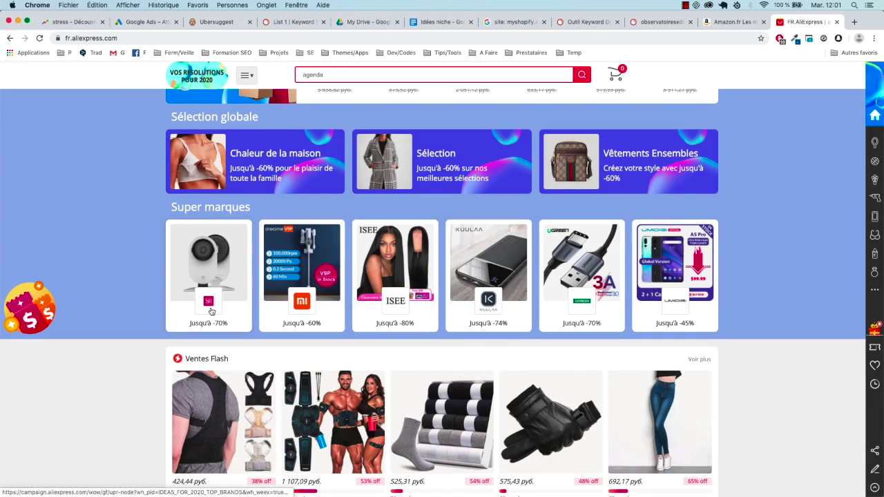
{"action": "scroll", "coordinate": [211, 311], "scroll_direction": "down", "scroll_amount": 1}
{"action": "scroll", "coordinate": [211, 311], "scroll_direction": "down", "scroll_amount": 4}
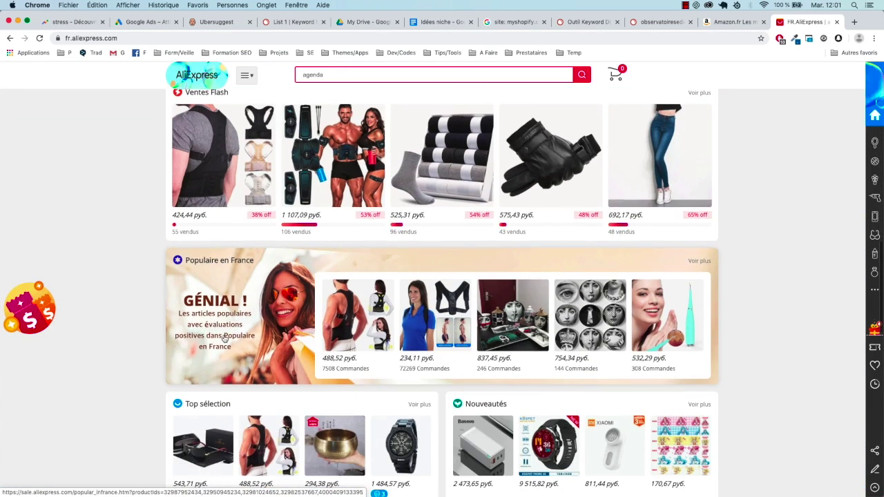
{"action": "left_click", "coordinate": [215, 405]}
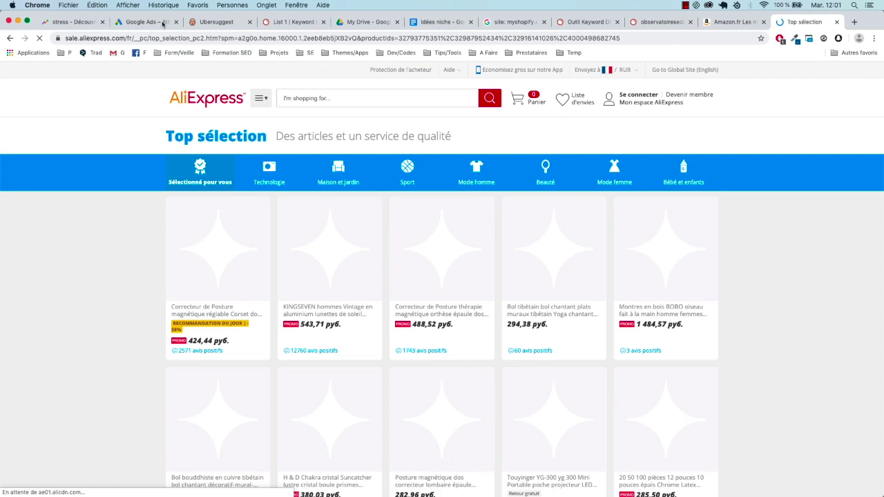
Highlight the address of AliExpress's Top sélection page and examine its recommended products for niche ideas.
{"action": "left_click", "coordinate": [157, 39]}
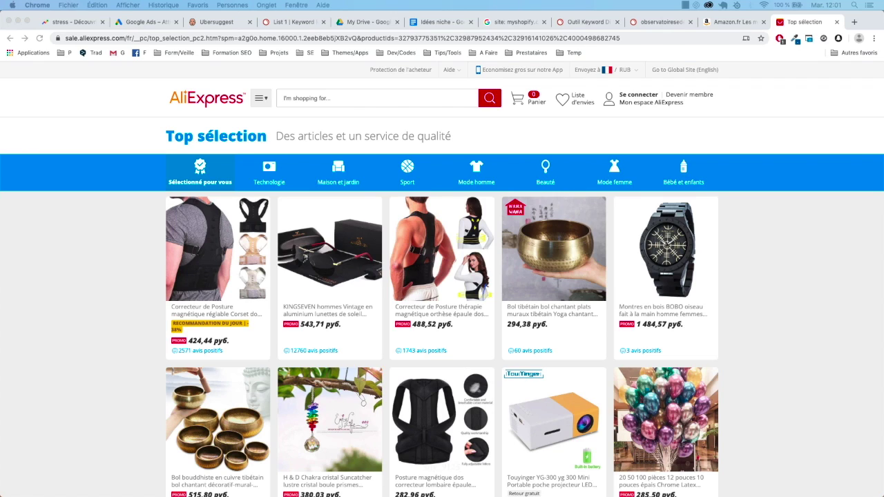
{"action": "key", "text": "super+l"}
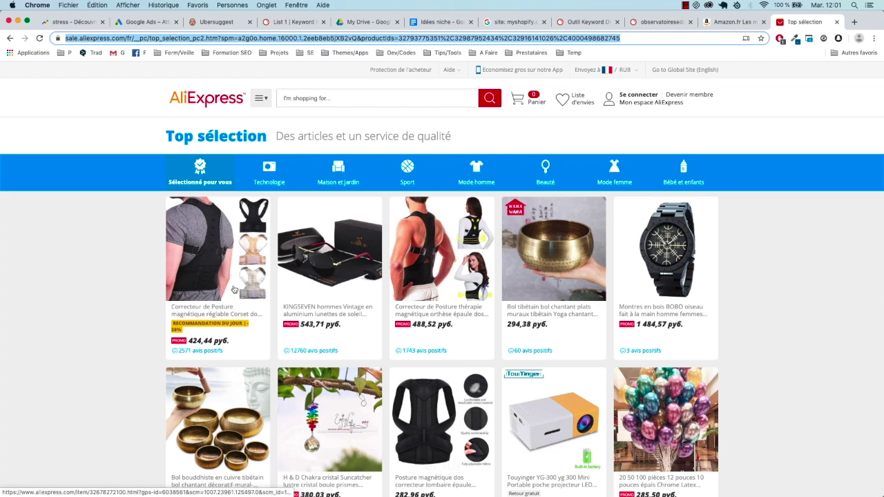
{"action": "scroll", "coordinate": [230, 276], "scroll_direction": "down", "scroll_amount": 10}
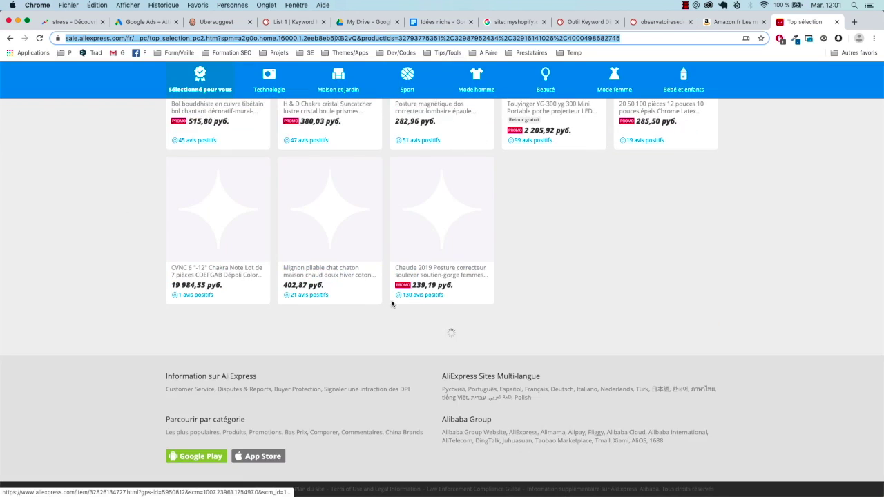
{"action": "scroll", "coordinate": [393, 301], "scroll_direction": "up", "scroll_amount": 10}
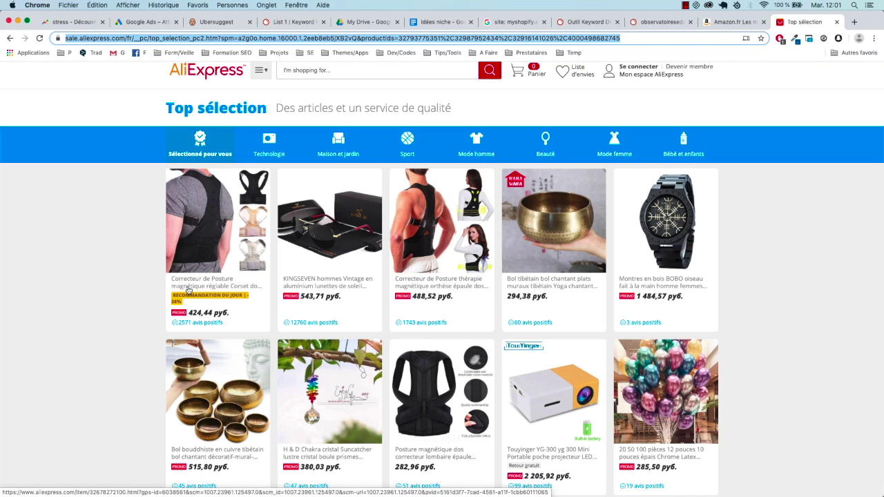
{"action": "scroll", "coordinate": [277, 288], "scroll_direction": "down", "scroll_amount": 3}
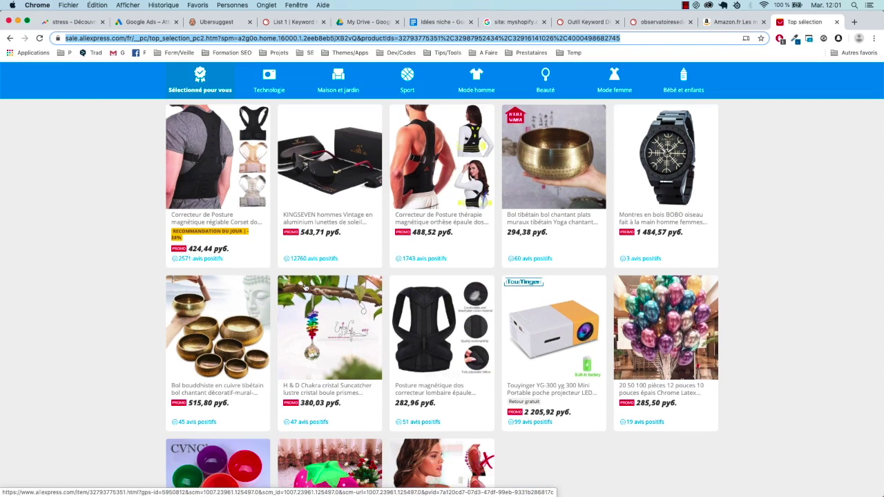
{"action": "scroll", "coordinate": [304, 287], "scroll_direction": "down", "scroll_amount": 3}
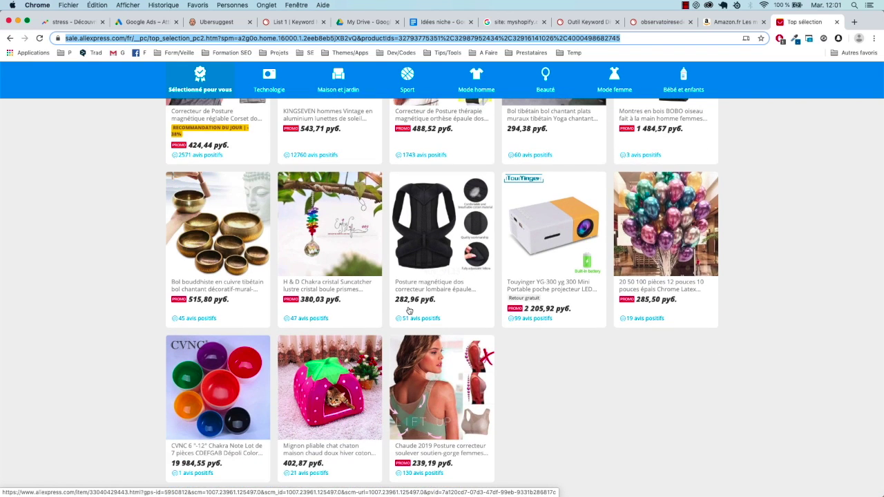
{"action": "scroll", "coordinate": [408, 310], "scroll_direction": "down", "scroll_amount": 4}
{"action": "scroll", "coordinate": [408, 310], "scroll_direction": "down", "scroll_amount": 10}
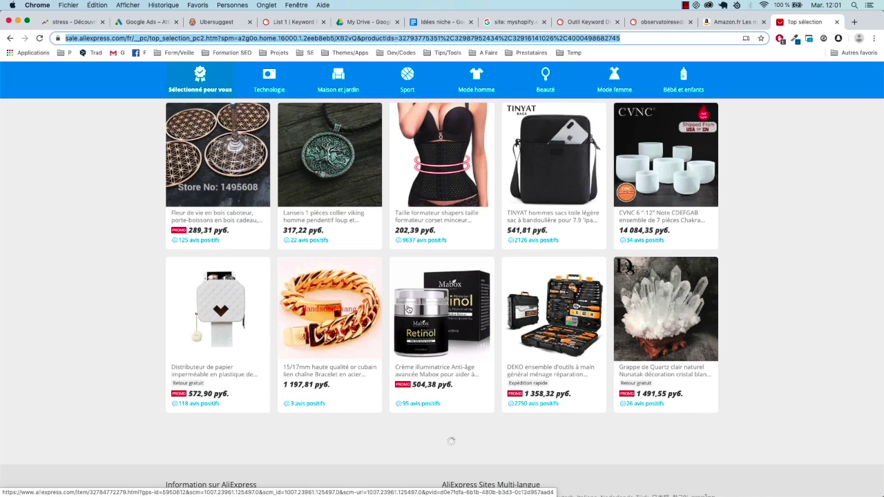
{"action": "scroll", "coordinate": [408, 310], "scroll_direction": "down", "scroll_amount": 1}
{"action": "scroll", "coordinate": [408, 310], "scroll_direction": "down", "scroll_amount": 9}
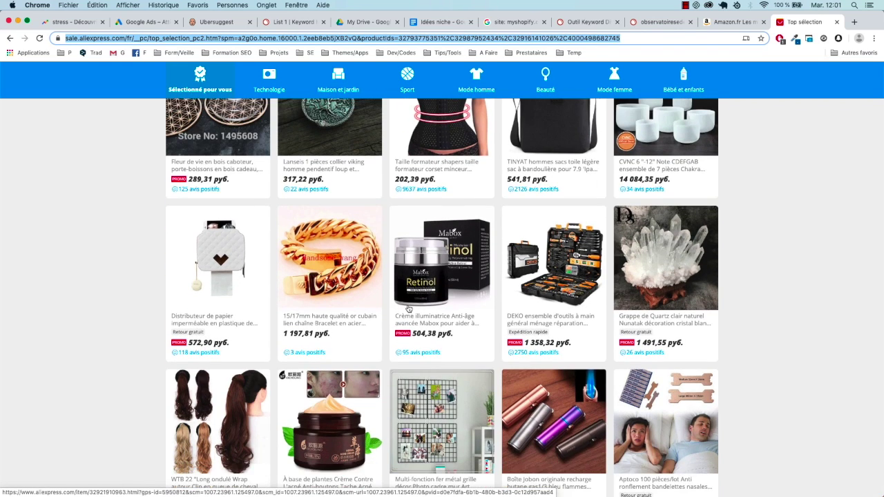
{"action": "scroll", "coordinate": [408, 309], "scroll_direction": "down", "scroll_amount": 4}
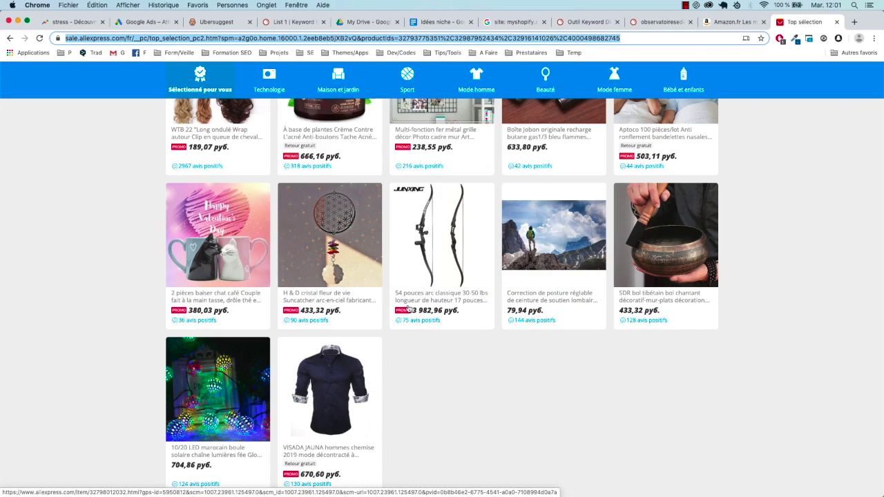
Return to Amazon.fr's best sellers page and look through the top products of its departments.
{"action": "key", "text": "ctrl+shift+Tab"}
{"action": "scroll", "coordinate": [319, 304], "scroll_direction": "down", "scroll_amount": 4}
{"action": "scroll", "coordinate": [319, 303], "scroll_direction": "down", "scroll_amount": 2}
{"action": "scroll", "coordinate": [319, 303], "scroll_direction": "up", "scroll_amount": 6}
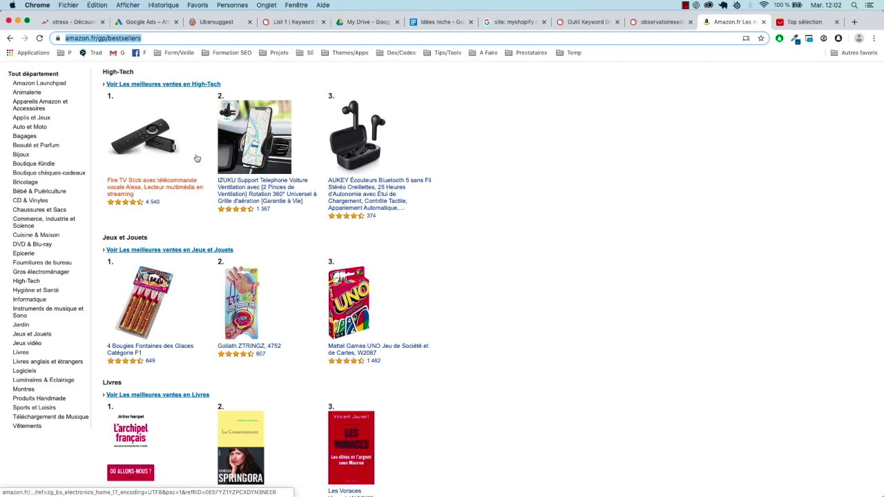
{"action": "scroll", "coordinate": [187, 160], "scroll_direction": "down", "scroll_amount": 2}
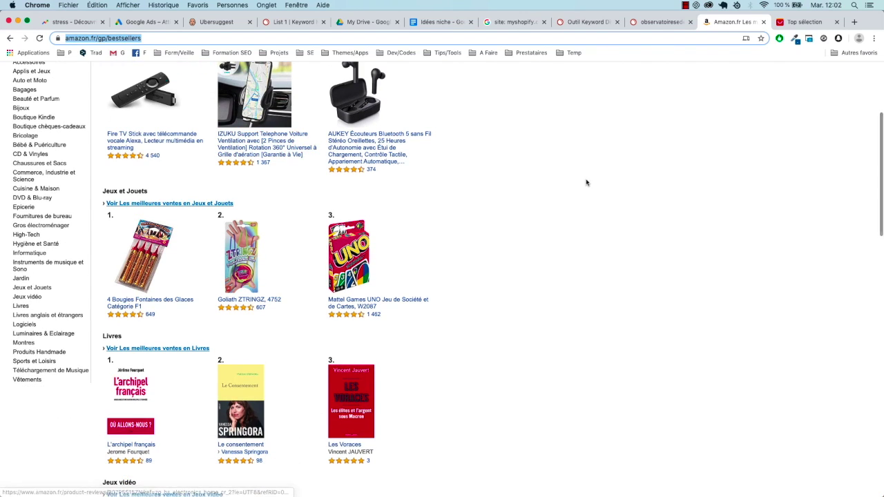
Revisit the Google results about posture correctors and the Ubersuggest dashboard, and return to Amazon's High-Tech best sellers.
{"action": "left_click", "coordinate": [511, 22]}
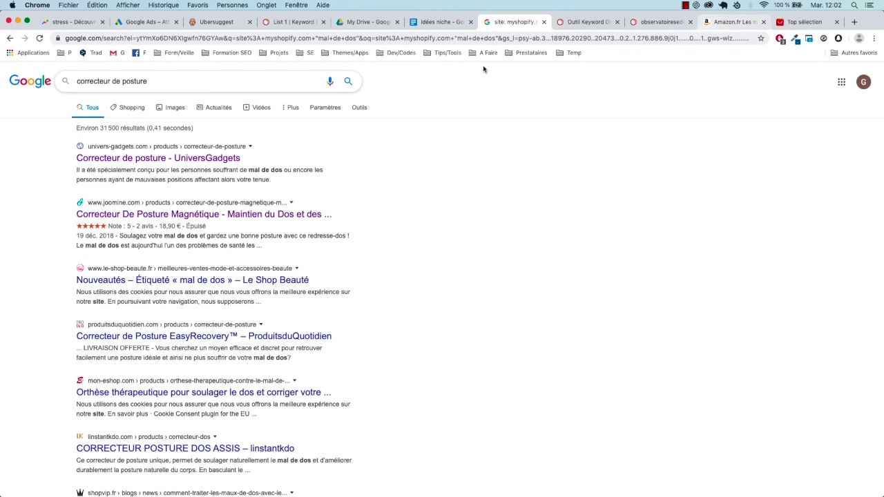
{"action": "left_click", "coordinate": [211, 21]}
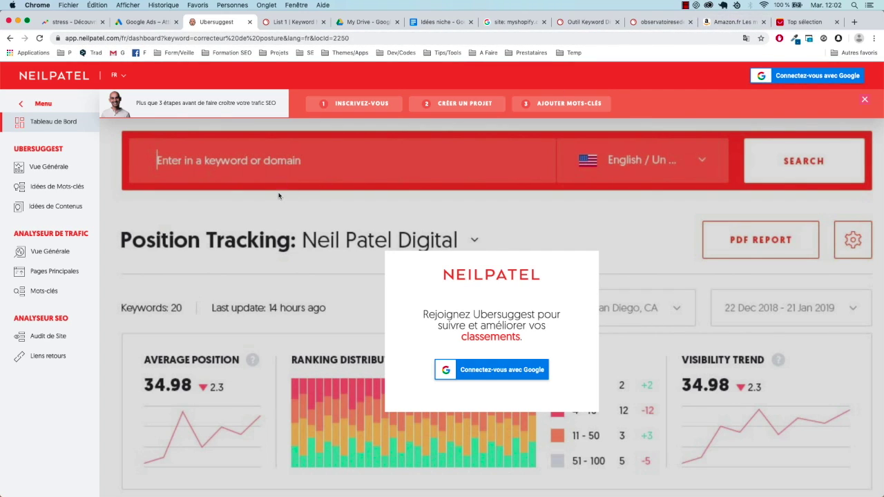
{"action": "left_click", "coordinate": [735, 22]}
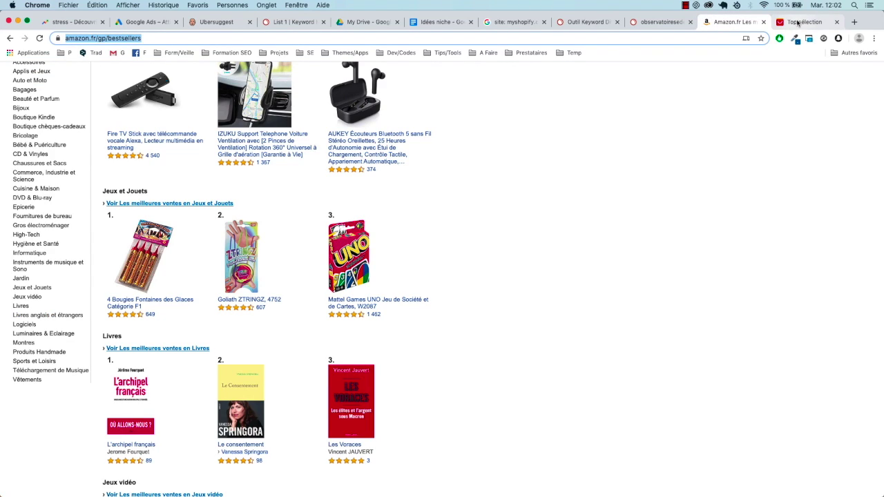
{"action": "scroll", "coordinate": [143, 162], "scroll_direction": "up", "scroll_amount": 2}
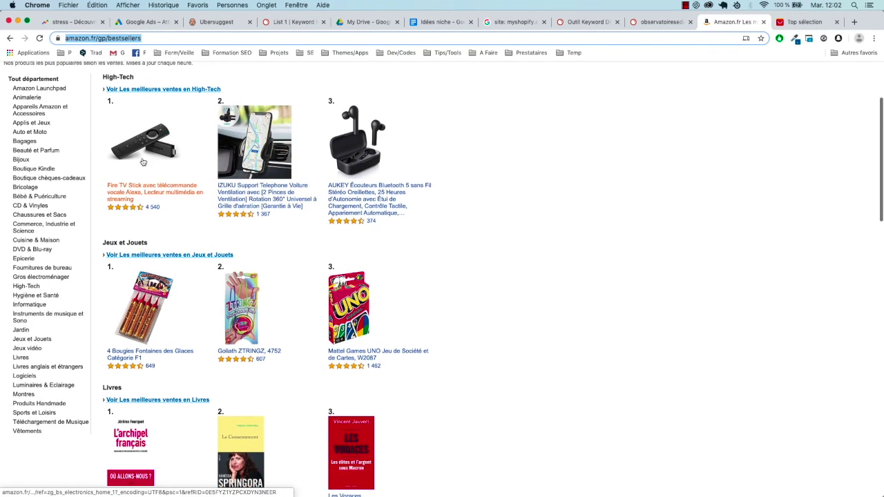
{"action": "scroll", "coordinate": [143, 161], "scroll_direction": "down", "scroll_amount": 1}
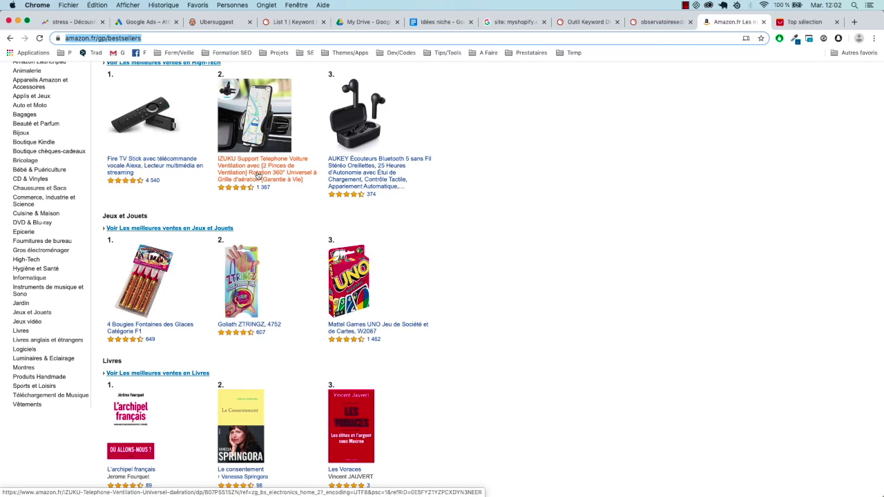
Go back to AliExpress's Top sélection and review its products, such as the waist shaper and anti-snoring strips, as niche candidates.
{"action": "left_click", "coordinate": [796, 24]}
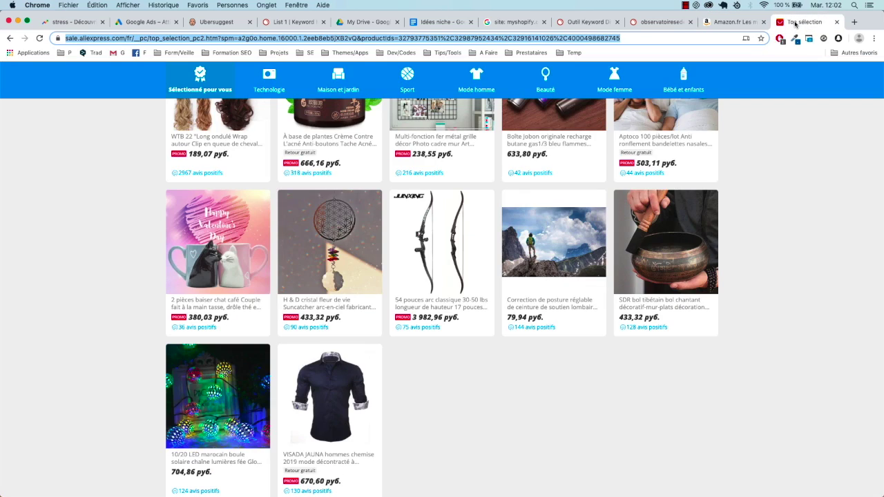
{"action": "scroll", "coordinate": [369, 214], "scroll_direction": "up", "scroll_amount": 5}
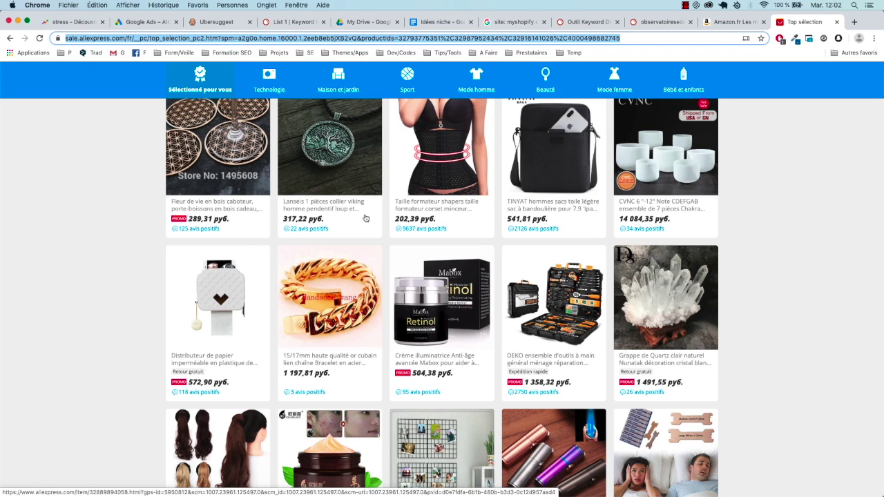
{"action": "scroll", "coordinate": [453, 160], "scroll_direction": "up", "scroll_amount": 1}
{"action": "scroll", "coordinate": [447, 198], "scroll_direction": "up", "scroll_amount": 3}
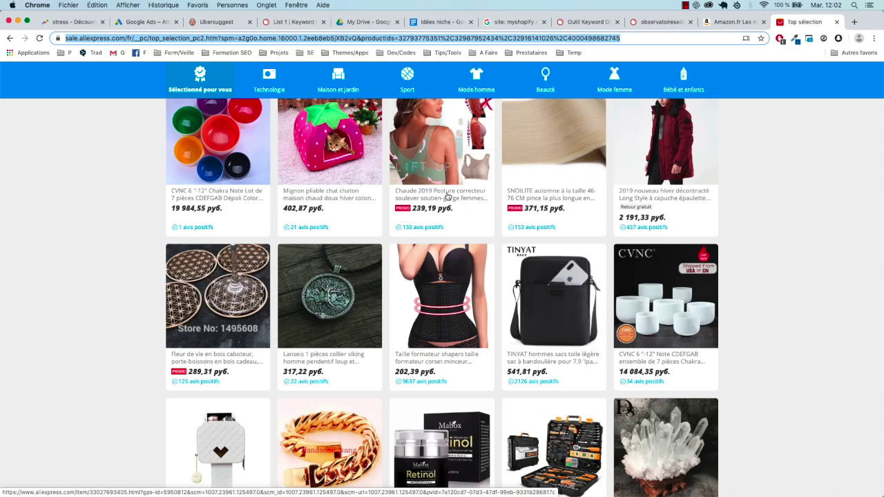
{"action": "scroll", "coordinate": [435, 273], "scroll_direction": "down", "scroll_amount": 2}
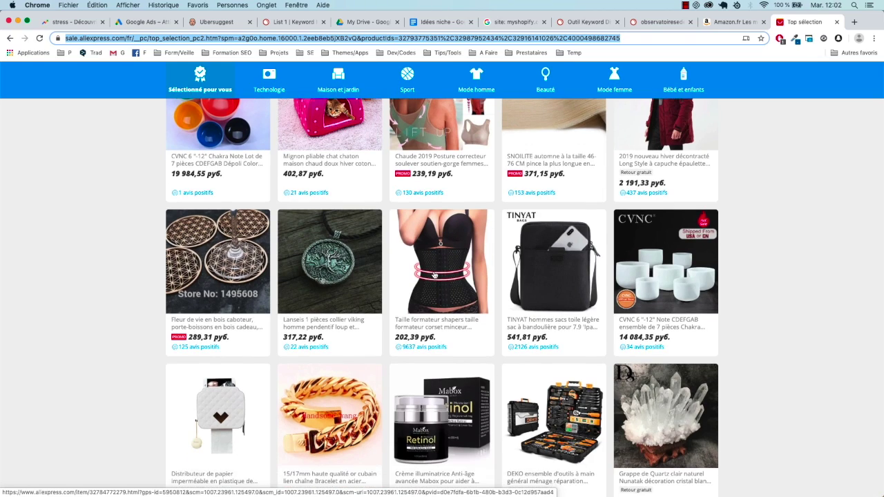
{"action": "scroll", "coordinate": [444, 263], "scroll_direction": "down", "scroll_amount": 1}
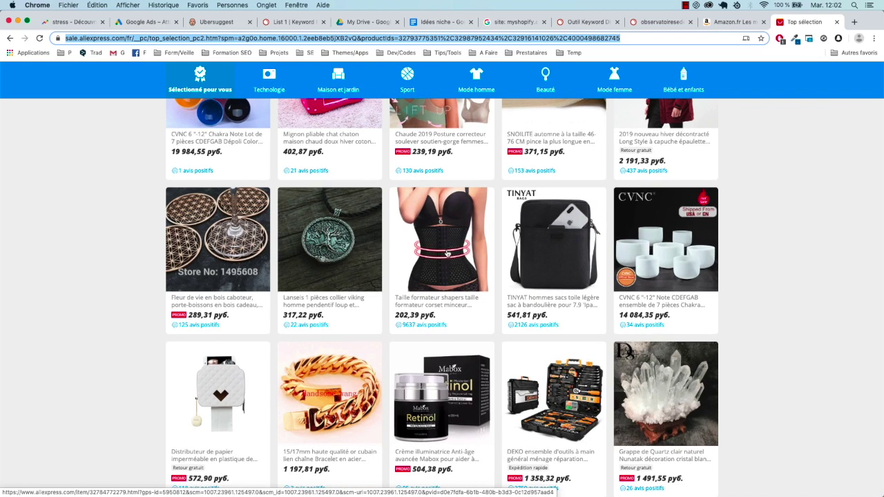
{"action": "scroll", "coordinate": [447, 253], "scroll_direction": "down", "scroll_amount": 1}
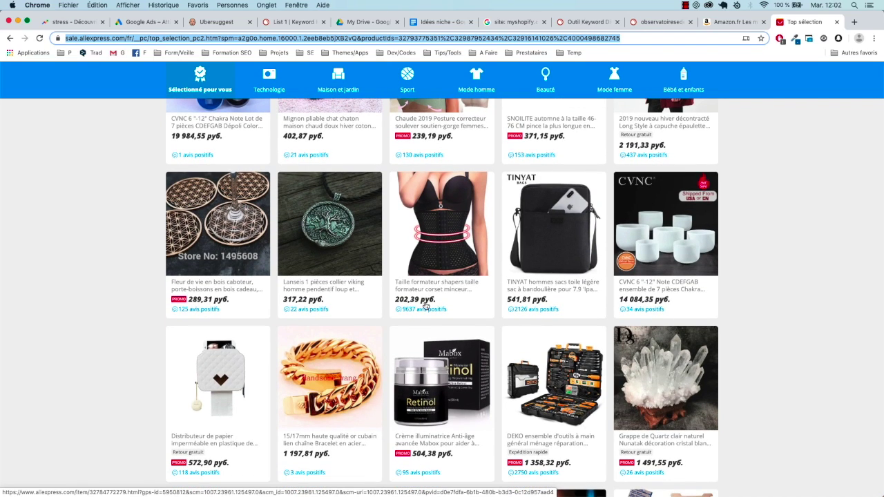
{"action": "scroll", "coordinate": [426, 306], "scroll_direction": "down", "scroll_amount": 8}
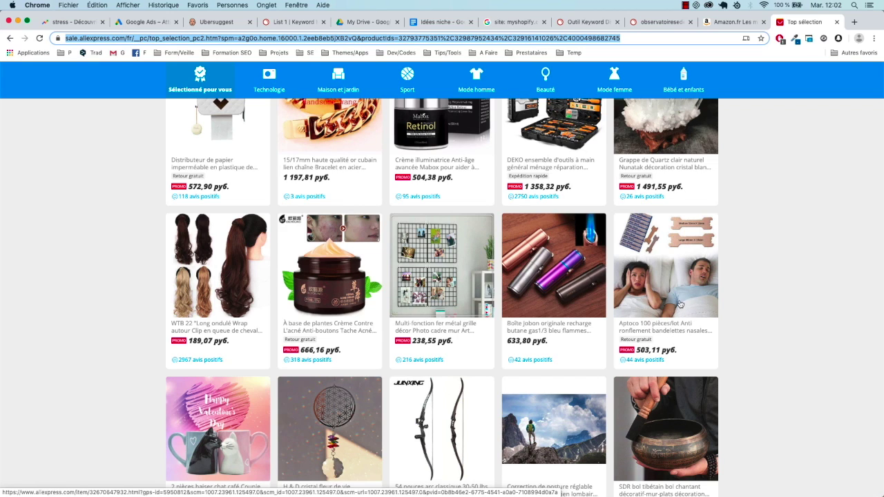
{"action": "scroll", "coordinate": [681, 304], "scroll_direction": "down", "scroll_amount": 2}
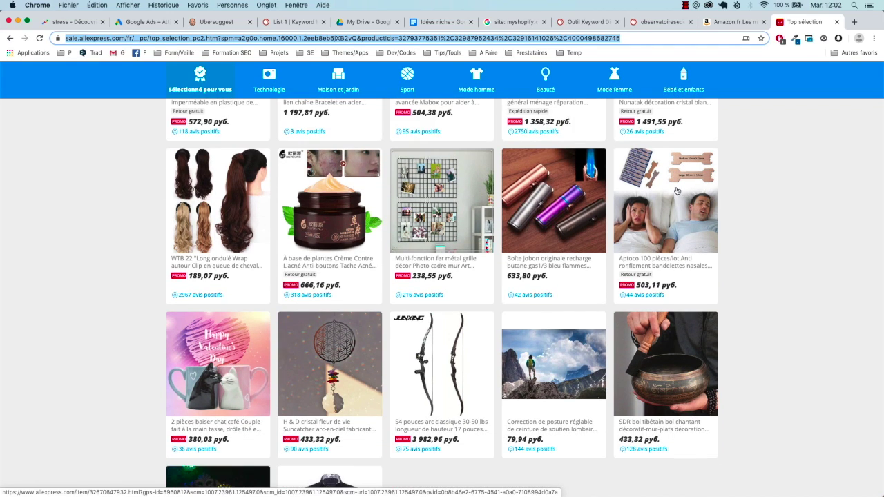
{"action": "scroll", "coordinate": [656, 242], "scroll_direction": "down", "scroll_amount": 1}
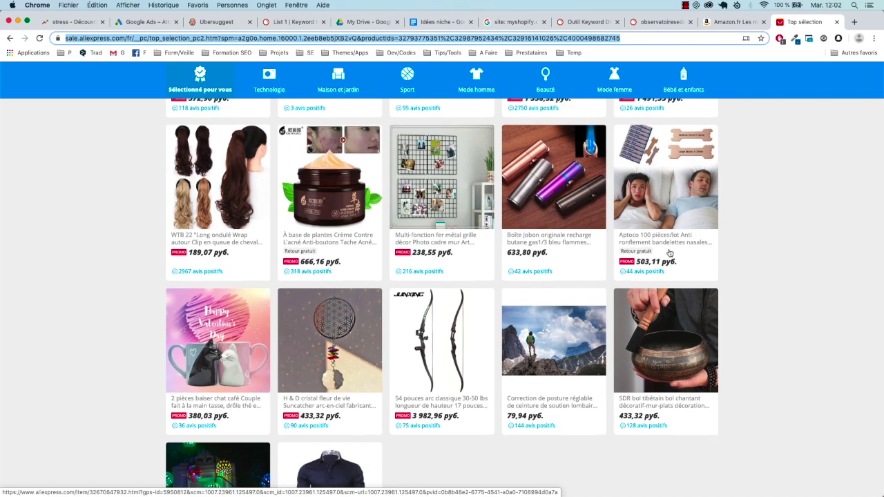
{"action": "scroll", "coordinate": [361, 311], "scroll_direction": "down", "scroll_amount": 2}
{"action": "scroll", "coordinate": [362, 321], "scroll_direction": "up", "scroll_amount": 10}
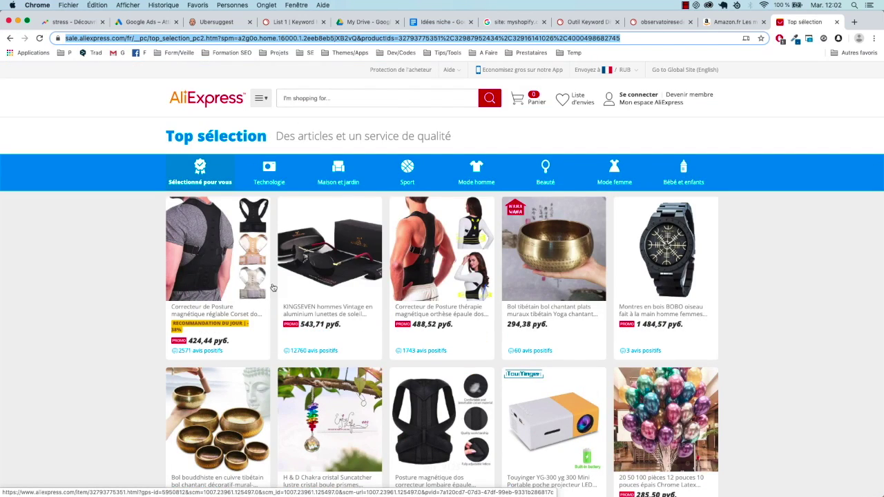
Search Google for "thérapie magnétique" and look through the ads, shopping offers and organic results.
{"action": "type", "text": "t"}
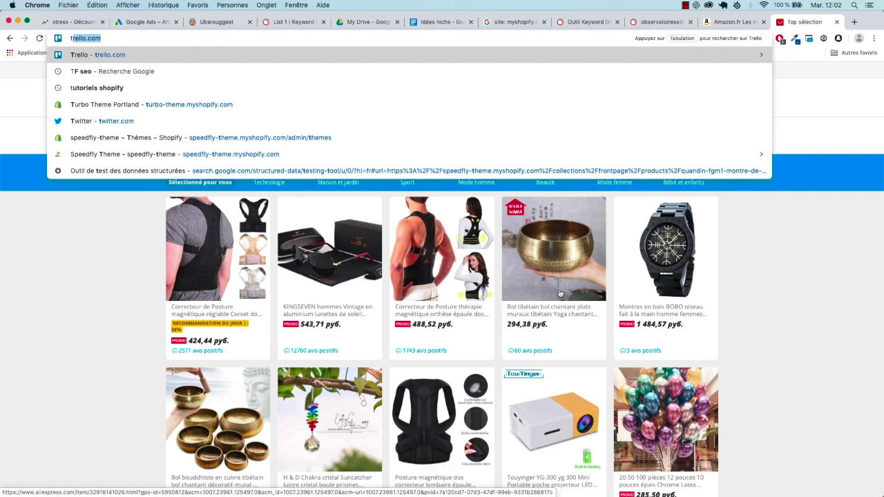
{"action": "type", "text": "therapoe"}
{"action": "key", "text": "BackSpace"}
{"action": "key", "text": "BackSpace"}
{"action": "type", "text": "ie magne"}
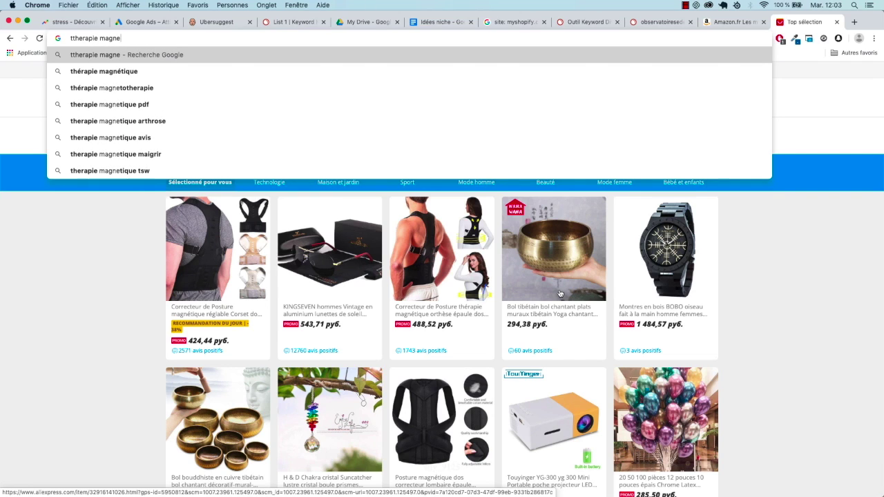
{"action": "left_click", "coordinate": [160, 72]}
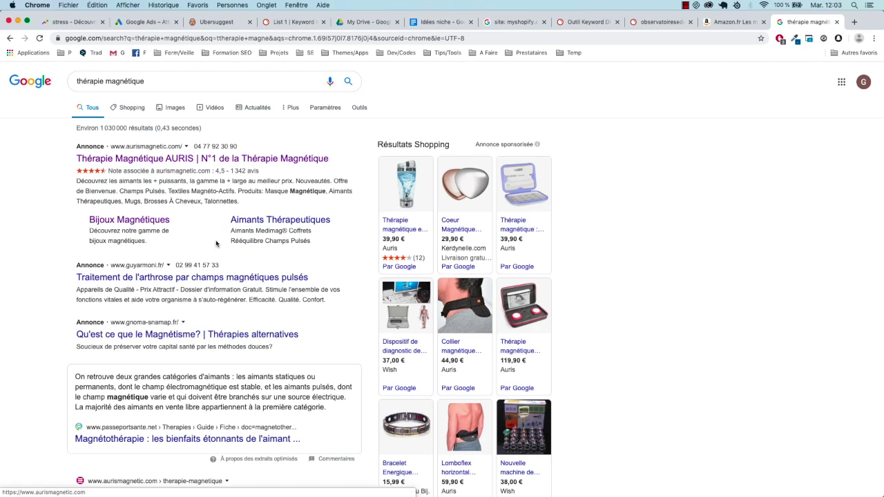
{"action": "scroll", "coordinate": [132, 189], "scroll_direction": "down", "scroll_amount": 3}
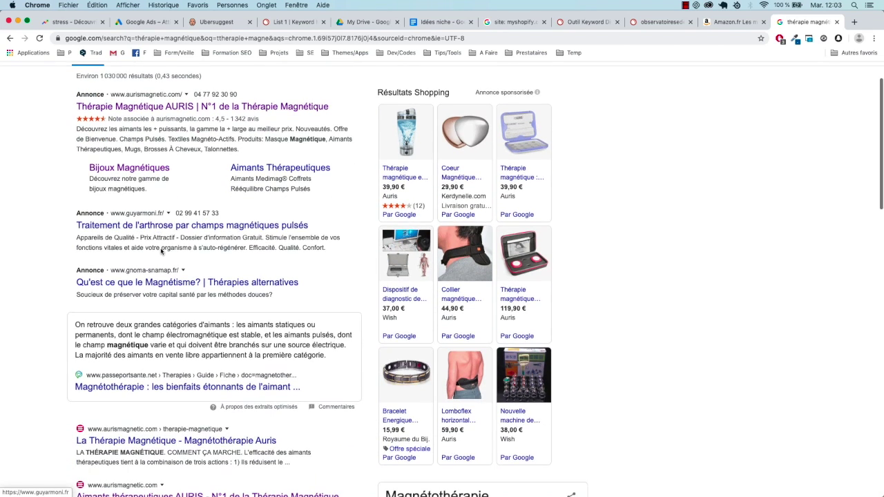
Open the Auris magnetic therapy store from Google's organic results and look over its "Aimants thérapeutiques" categories.
{"action": "scroll", "coordinate": [166, 270], "scroll_direction": "down", "scroll_amount": 2}
{"action": "scroll", "coordinate": [165, 268], "scroll_direction": "down", "scroll_amount": 3}
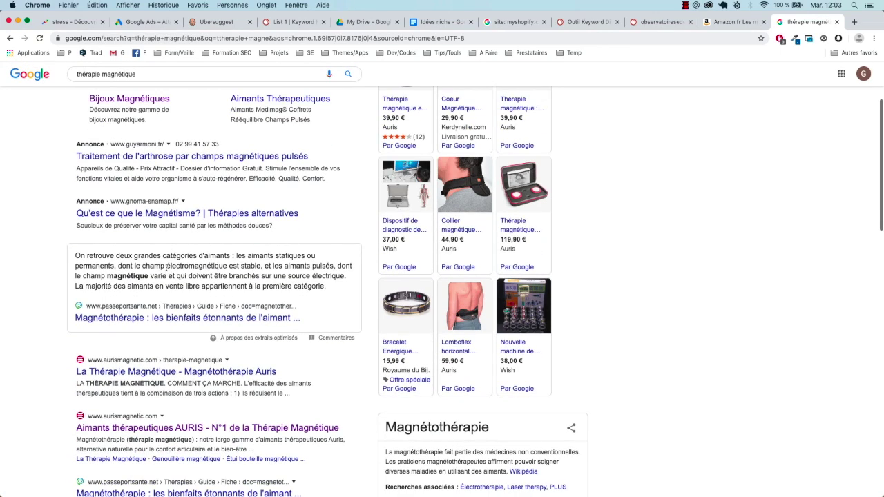
{"action": "scroll", "coordinate": [165, 268], "scroll_direction": "down", "scroll_amount": 2}
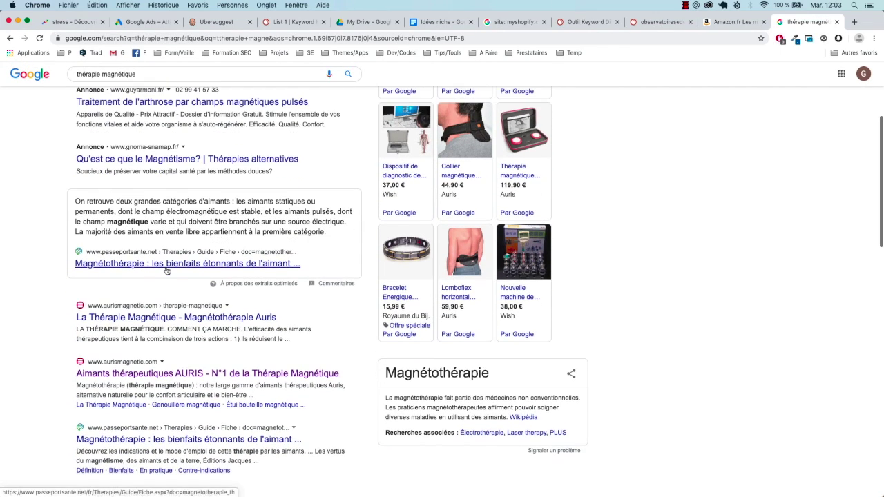
{"action": "scroll", "coordinate": [163, 379], "scroll_direction": "down", "scroll_amount": 1}
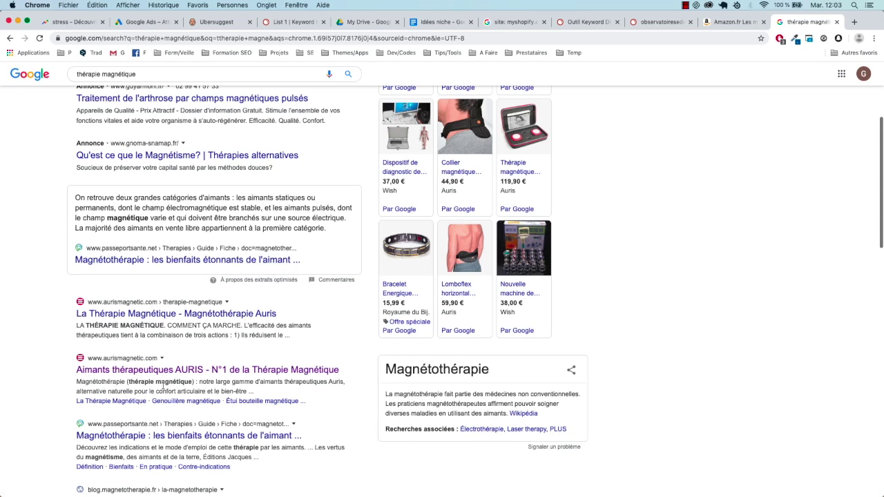
{"action": "left_click", "coordinate": [164, 373]}
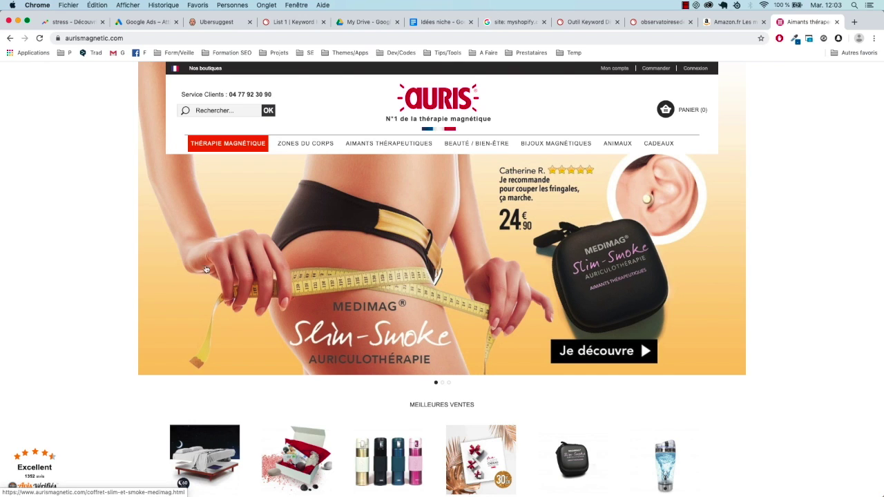
{"action": "mouse_move", "coordinate": [362, 143]}
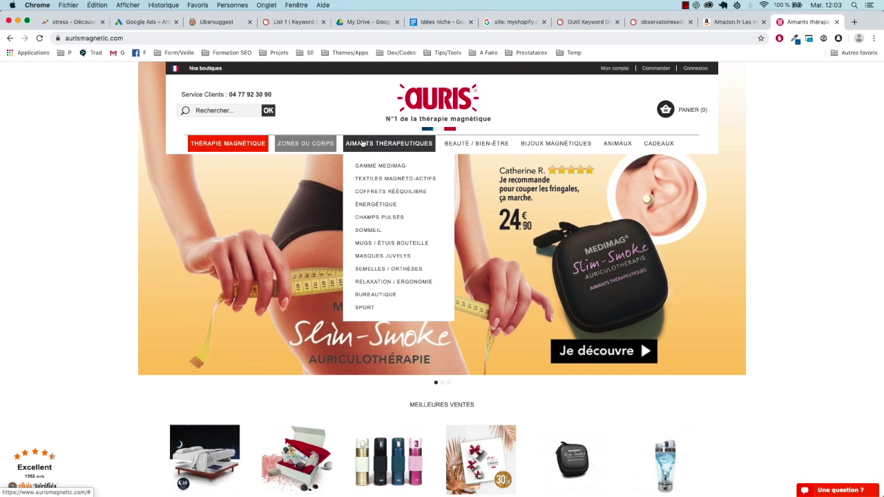
Open the "Dos" category among the Auris store's body zones and review its magnetic belts, back straighteners and therapeutic magnets.
{"action": "mouse_move", "coordinate": [306, 143]}
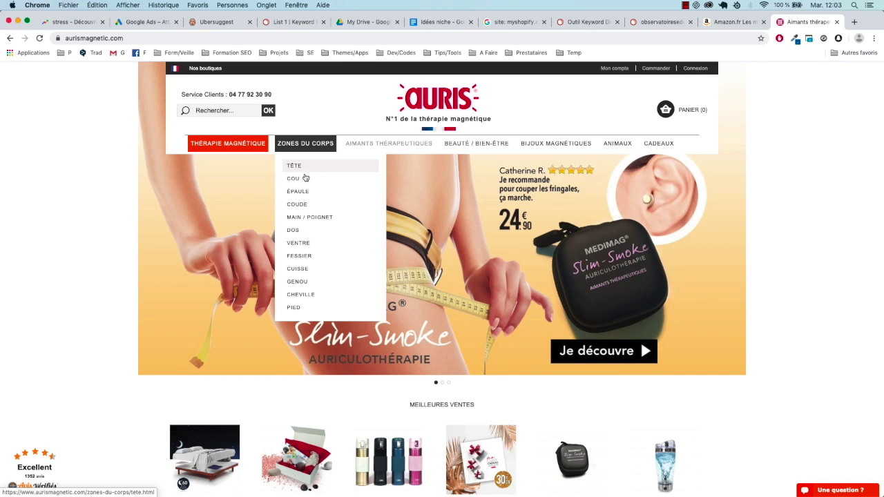
{"action": "left_click", "coordinate": [298, 233]}
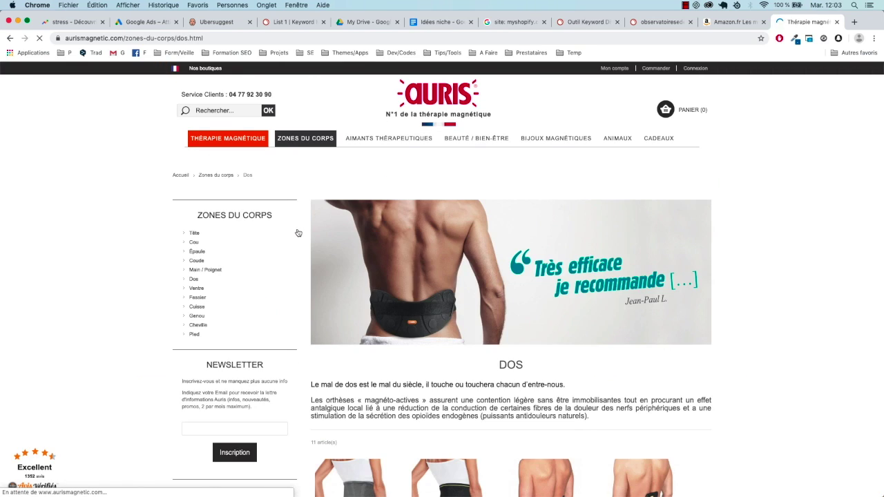
{"action": "scroll", "coordinate": [298, 232], "scroll_direction": "down", "scroll_amount": 3}
{"action": "scroll", "coordinate": [562, 309], "scroll_direction": "down", "scroll_amount": 2}
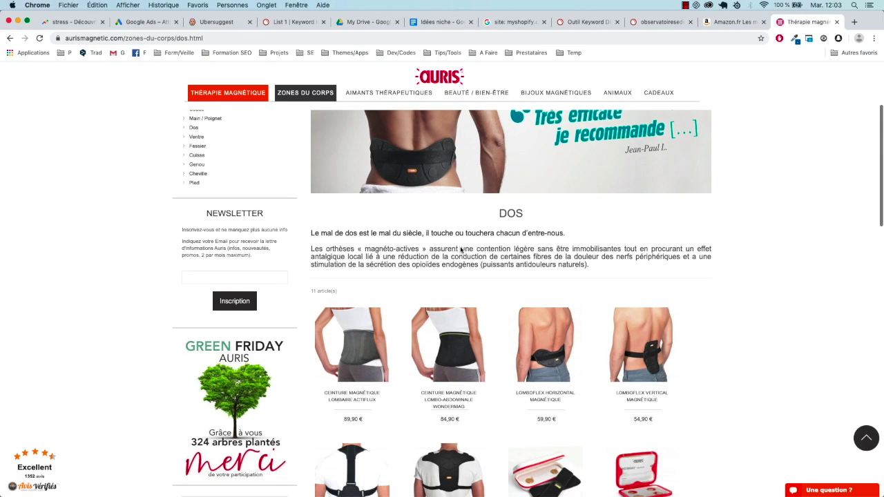
{"action": "scroll", "coordinate": [483, 290], "scroll_direction": "down", "scroll_amount": 5}
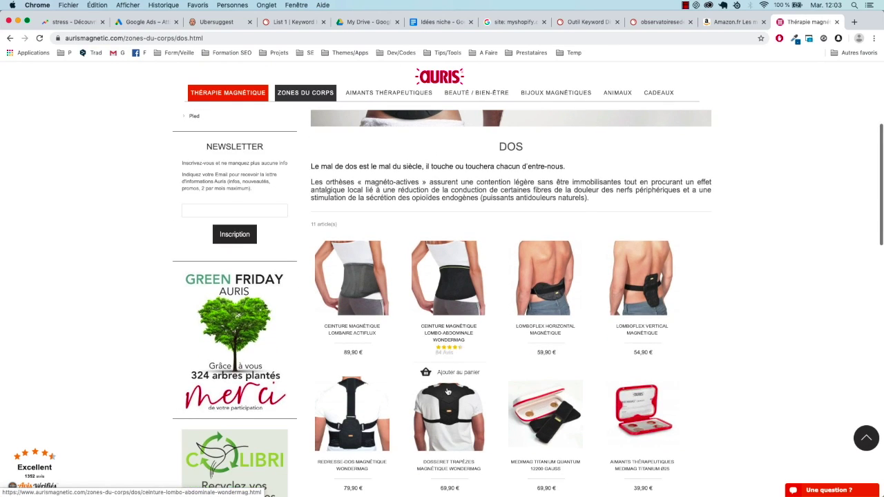
{"action": "scroll", "coordinate": [449, 291], "scroll_direction": "down", "scroll_amount": 2}
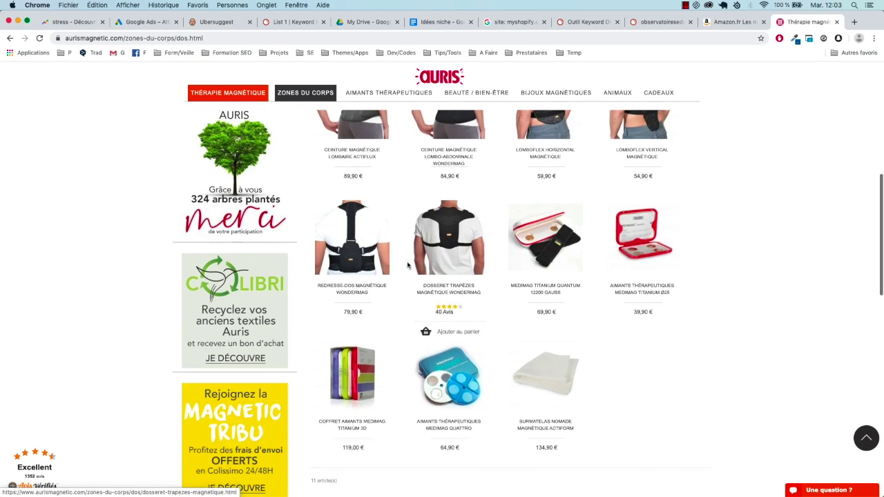
{"action": "scroll", "coordinate": [407, 311], "scroll_direction": "up", "scroll_amount": 2}
{"action": "scroll", "coordinate": [419, 333], "scroll_direction": "up", "scroll_amount": 10}
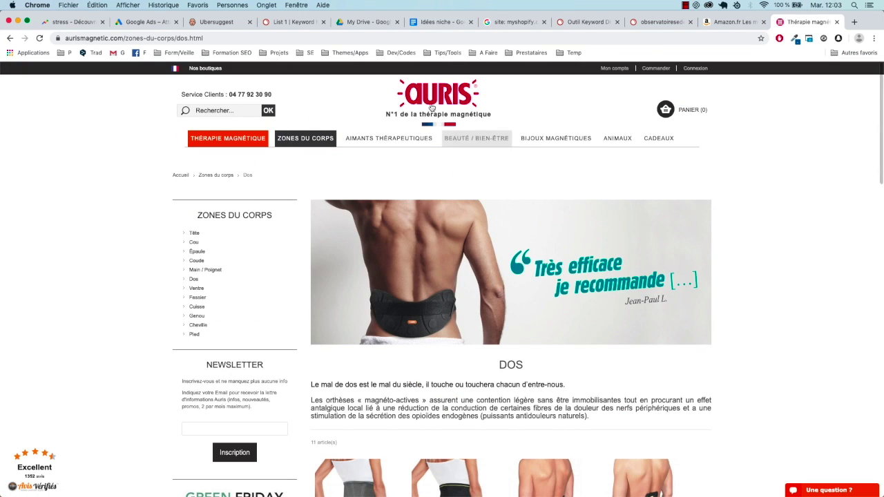
{"action": "scroll", "coordinate": [317, 259], "scroll_direction": "down", "scroll_amount": 15}
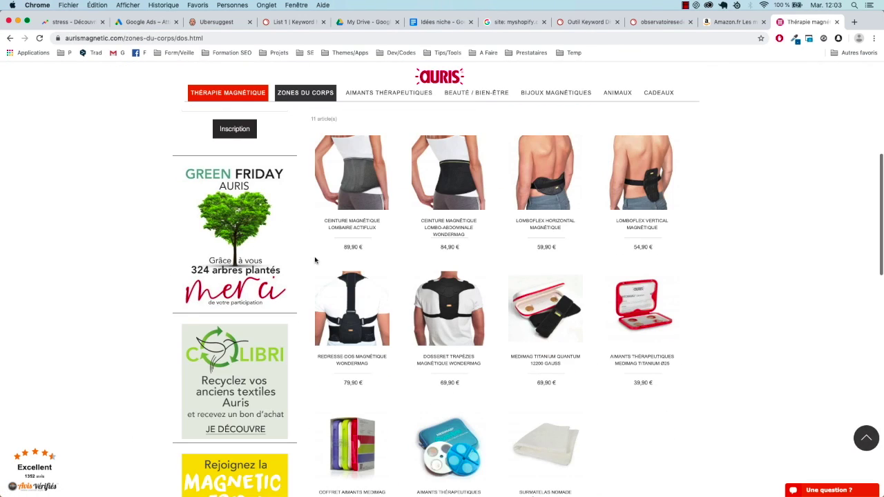
{"action": "scroll", "coordinate": [317, 262], "scroll_direction": "up", "scroll_amount": 15}
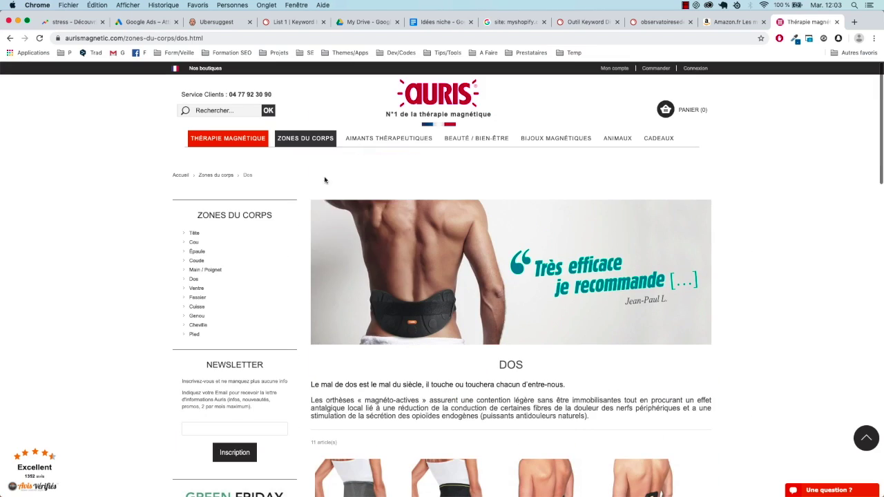
Glance at the "Idées niche" document, then search Google again for "thérapie magnétique" and look over the ads and results.
{"action": "left_click", "coordinate": [436, 26]}
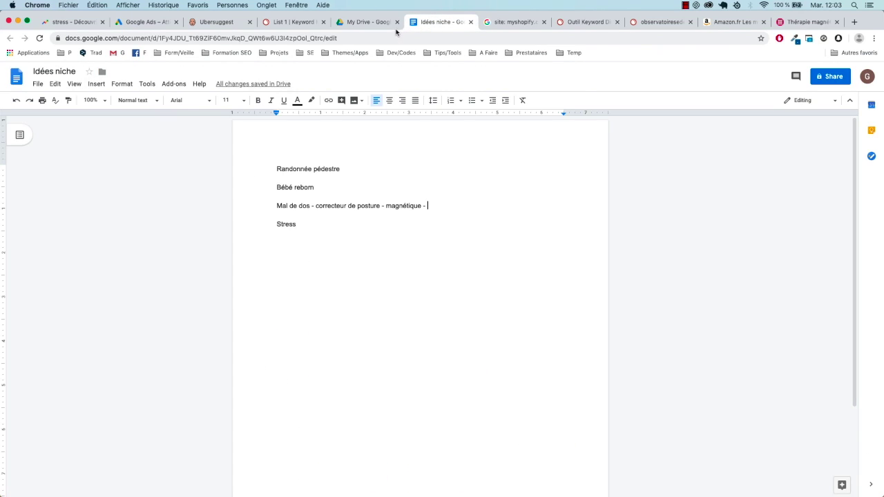
{"action": "left_click", "coordinate": [805, 21]}
{"action": "left_click", "coordinate": [160, 38]}
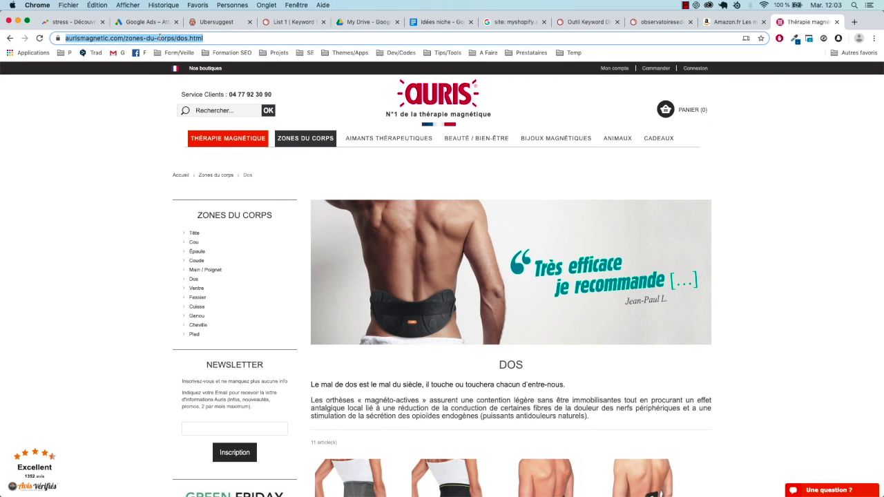
{"action": "type", "text": "thérapie magnétique"}
{"action": "key", "text": "Return"}
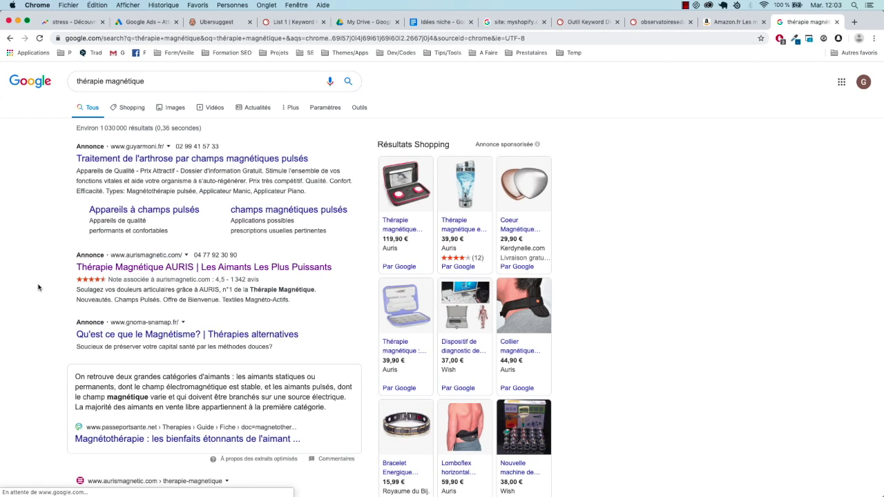
{"action": "scroll", "coordinate": [38, 288], "scroll_direction": "down", "scroll_amount": 1}
{"action": "scroll", "coordinate": [128, 391], "scroll_direction": "down", "scroll_amount": 1}
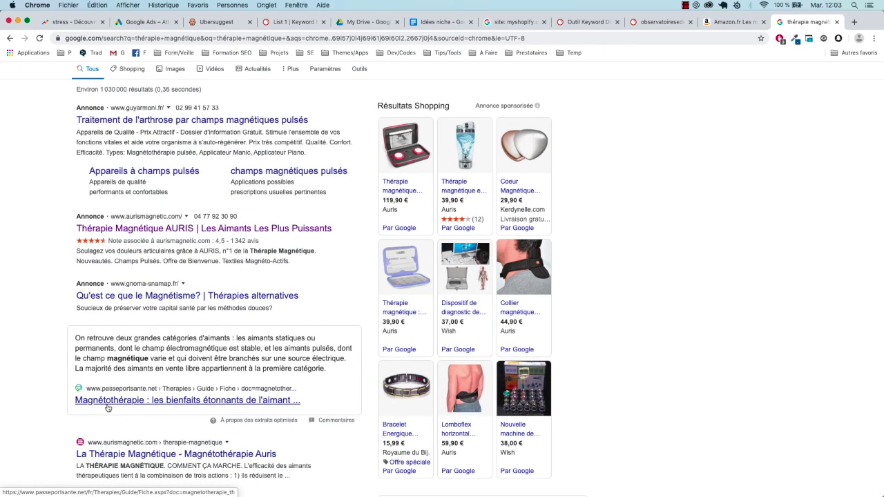
{"action": "scroll", "coordinate": [107, 409], "scroll_direction": "up", "scroll_amount": 1}
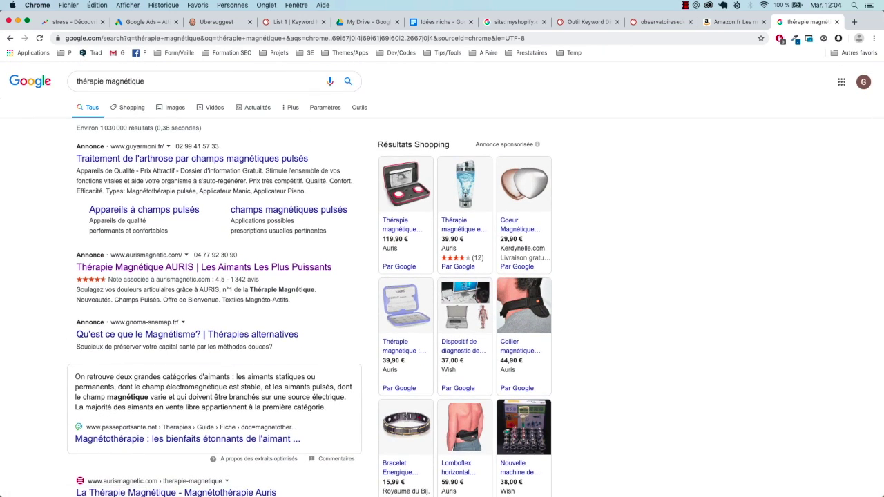
Add the line "Thérapie magnétique - magnétothérapie" below "Stress" in the "Idées niche" document.
{"action": "left_click", "coordinate": [453, 23]}
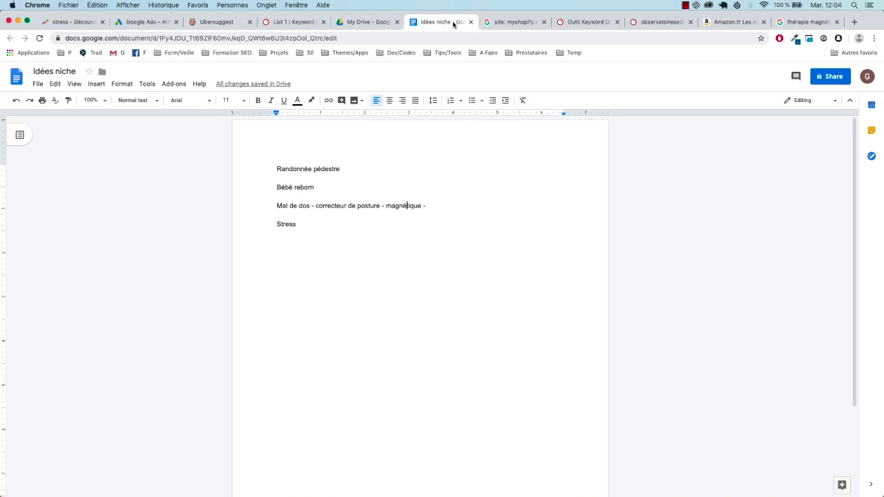
{"action": "double_click", "coordinate": [401, 205]}
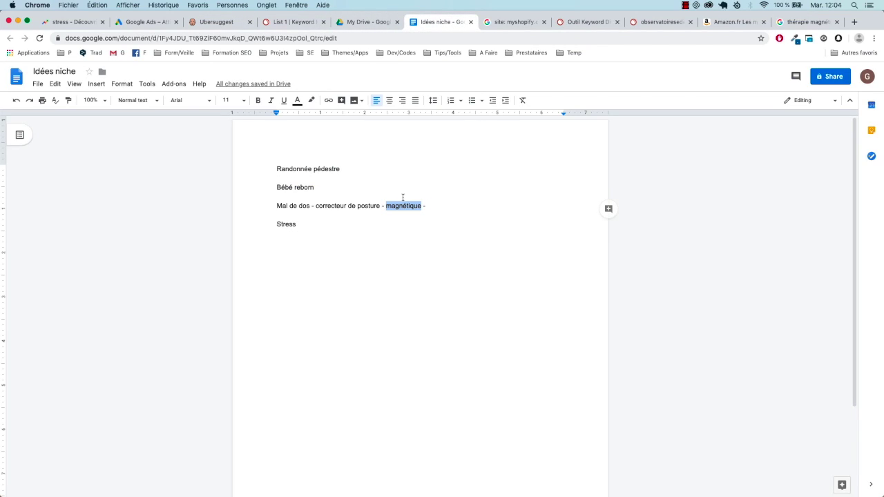
{"action": "left_click", "coordinate": [336, 224]}
{"action": "key", "text": "Return"}
{"action": "type", "text": "thérapie m"}
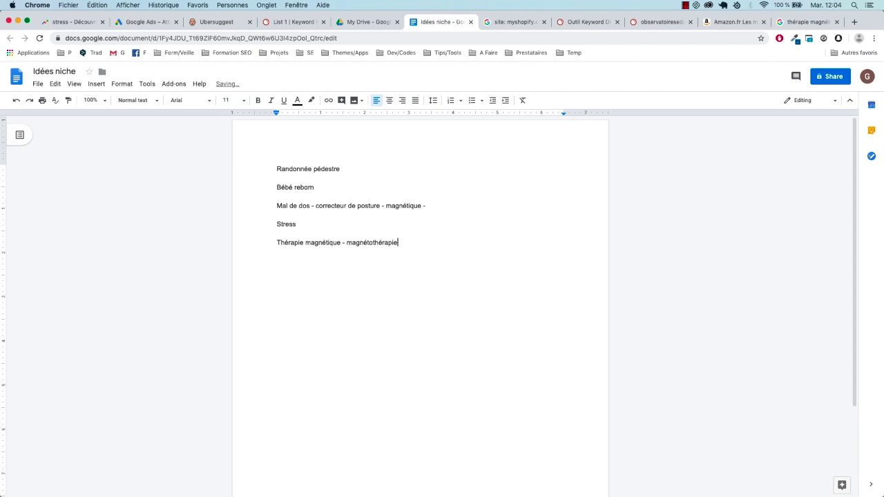
Copy the magnetic therapy line from the document and open the Keyword Difficulty tool in SEMrush.
{"action": "key", "text": "super+shift+Left"}
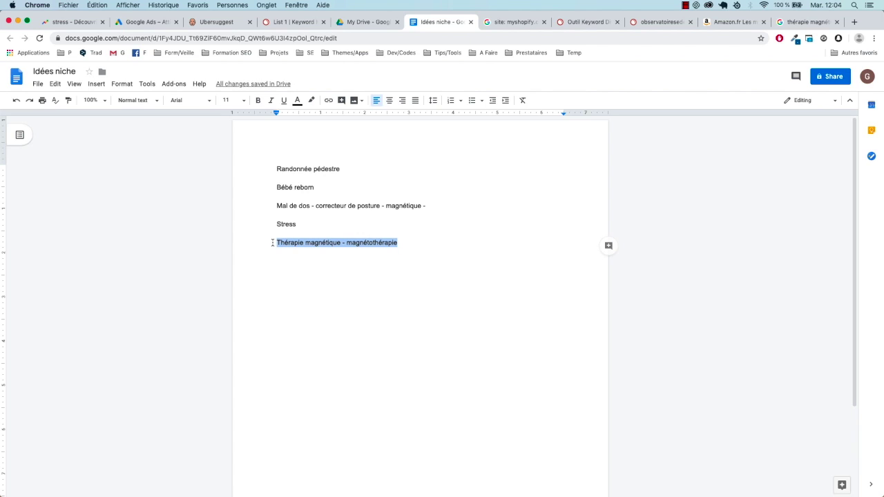
{"action": "key", "text": "super+c"}
{"action": "left_click", "coordinate": [367, 21]}
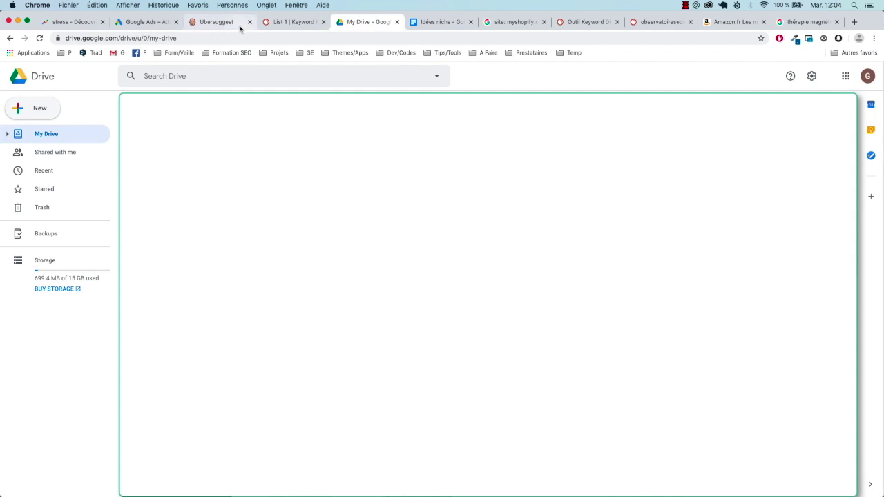
{"action": "left_click", "coordinate": [279, 26]}
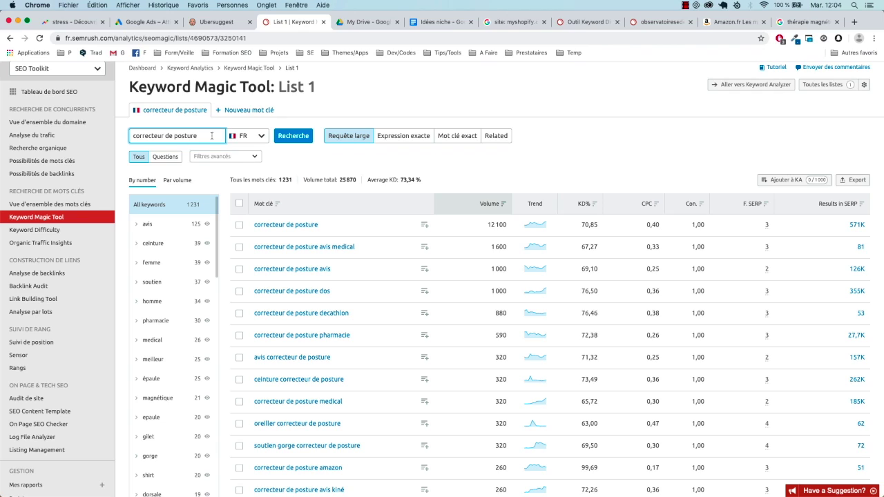
{"action": "left_click", "coordinate": [45, 230]}
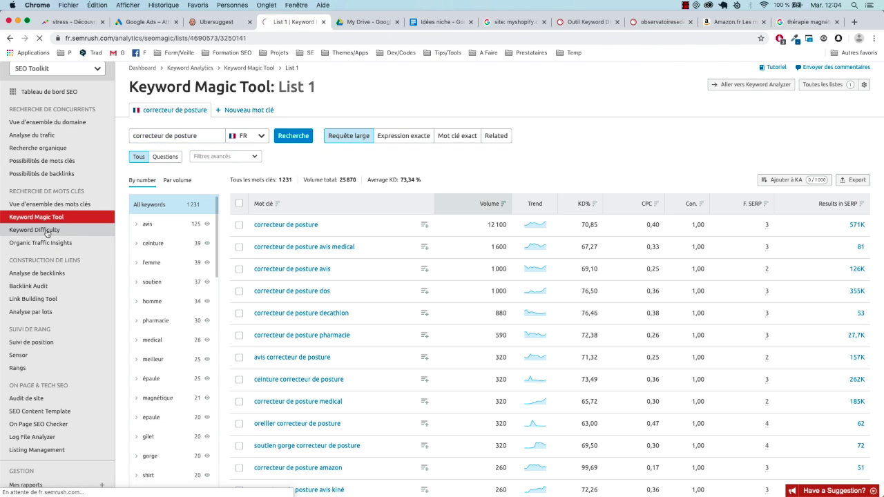
Look up the keyword difficulty of "Thérapie magnétique" and "magnétothérapie" in the France database, entering one keyword per line.
{"action": "left_click", "coordinate": [146, 186]}
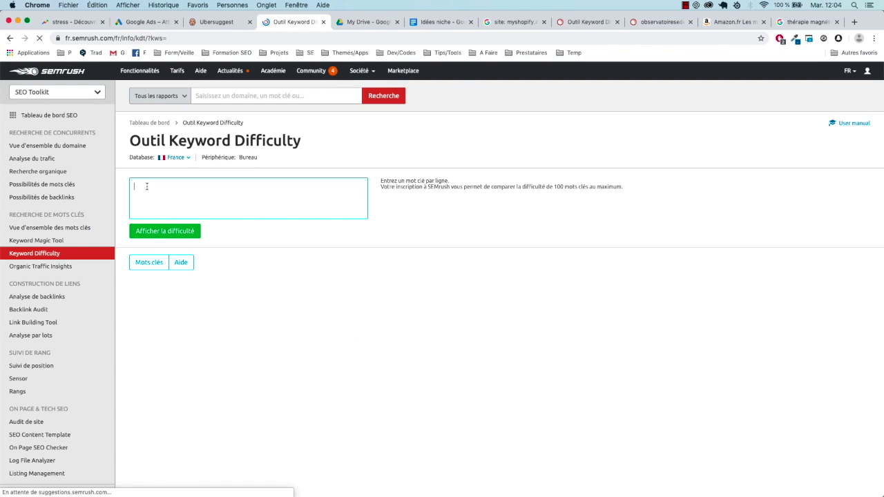
{"action": "key", "text": "cmd+v"}
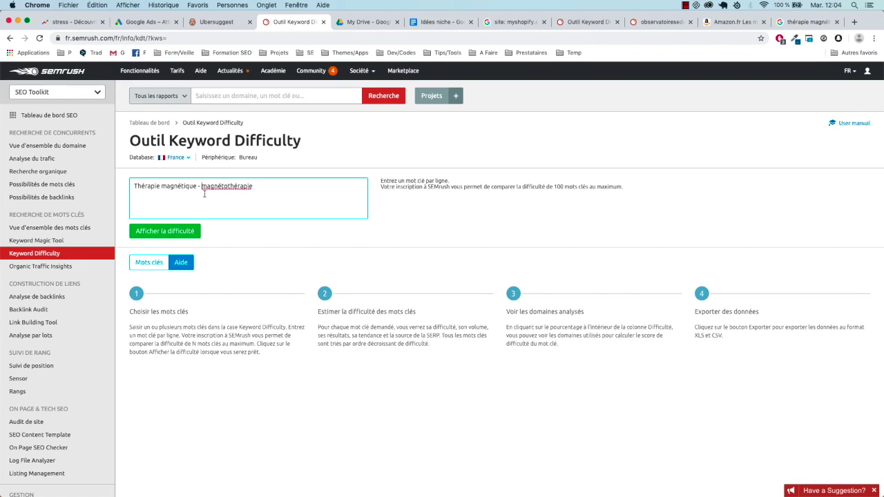
{"action": "key", "text": "Return"}
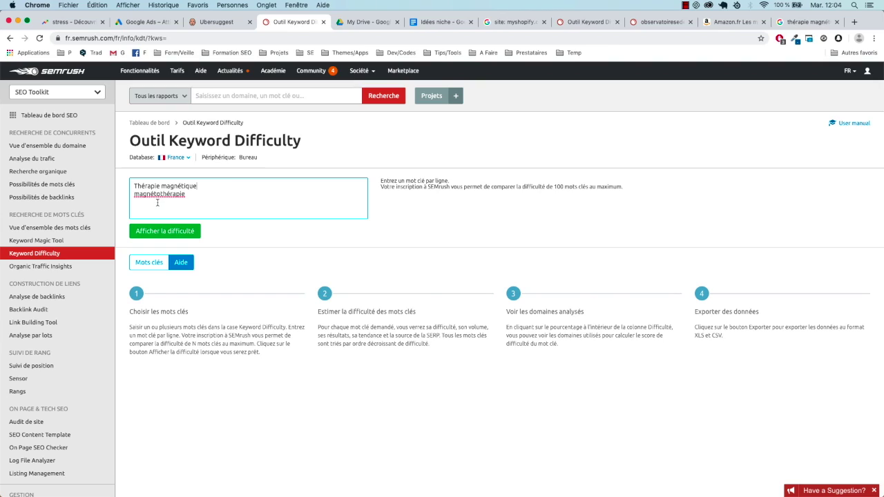
{"action": "left_click", "coordinate": [175, 231]}
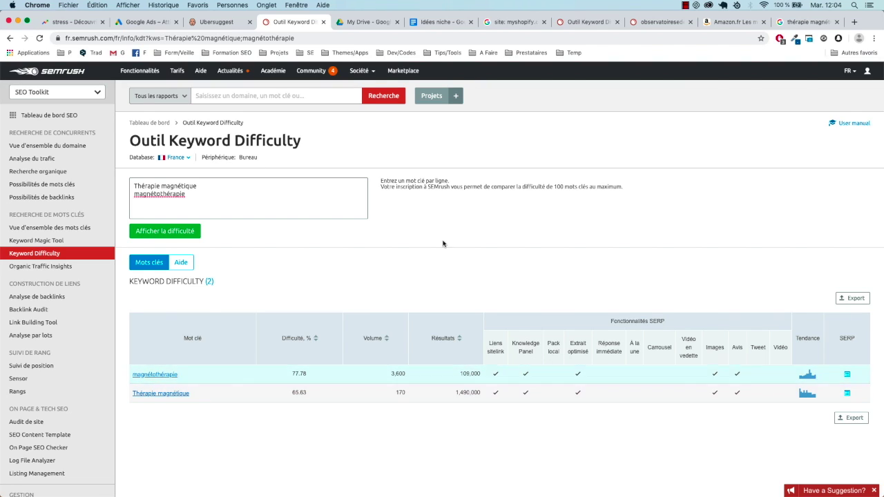
Return to the Google results for "thérapie magnétique" and examine the competing ads, organic sites and shopping offers such as the cervical collar.
{"action": "left_click", "coordinate": [794, 26]}
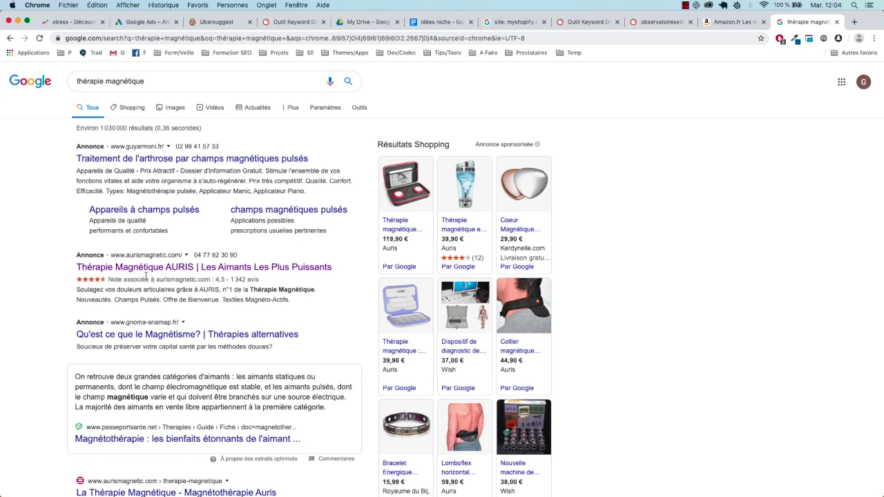
{"action": "scroll", "coordinate": [145, 275], "scroll_direction": "down", "scroll_amount": 1}
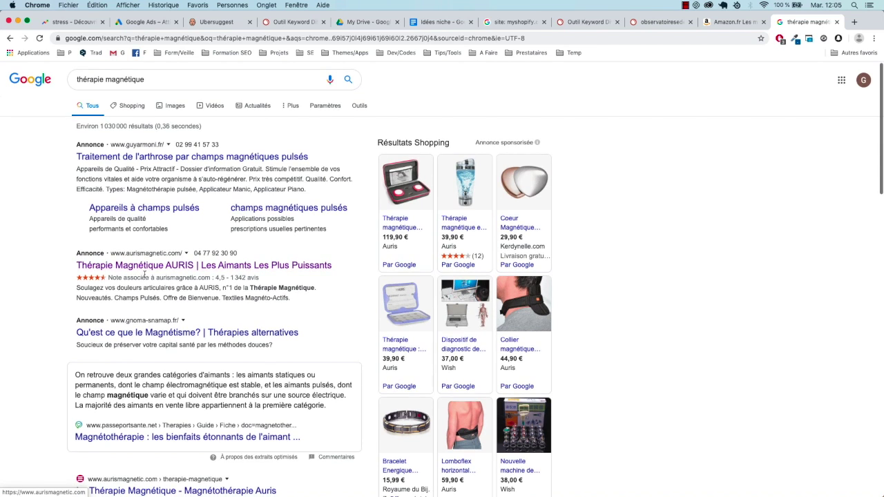
{"action": "scroll", "coordinate": [145, 275], "scroll_direction": "down", "scroll_amount": 5}
{"action": "scroll", "coordinate": [149, 341], "scroll_direction": "up", "scroll_amount": 5}
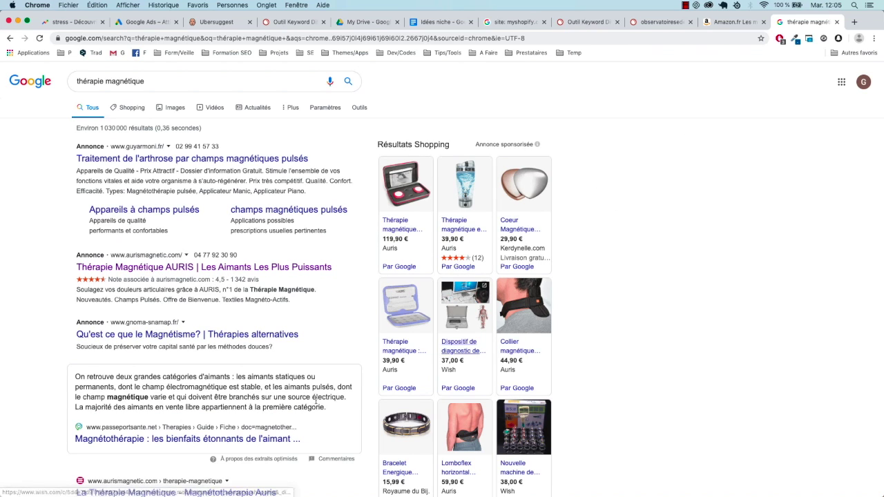
{"action": "scroll", "coordinate": [230, 356], "scroll_direction": "down", "scroll_amount": 4}
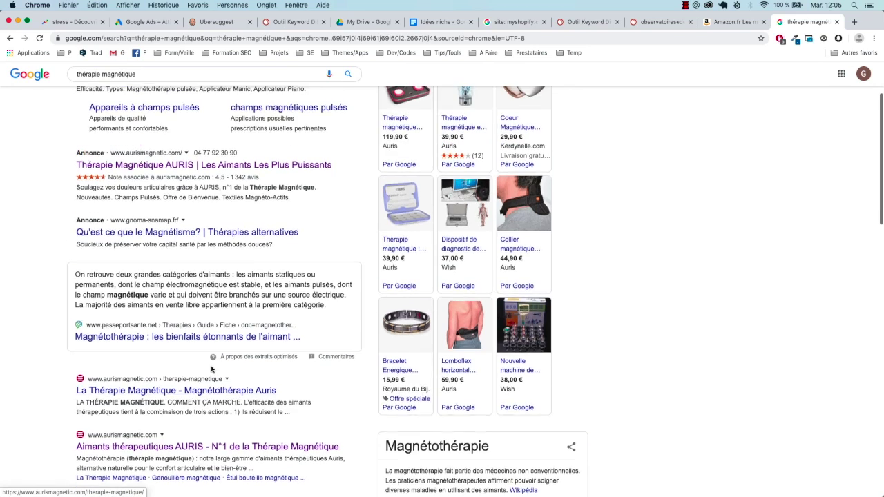
{"action": "scroll", "coordinate": [212, 369], "scroll_direction": "down", "scroll_amount": 5}
{"action": "scroll", "coordinate": [141, 319], "scroll_direction": "up", "scroll_amount": 8}
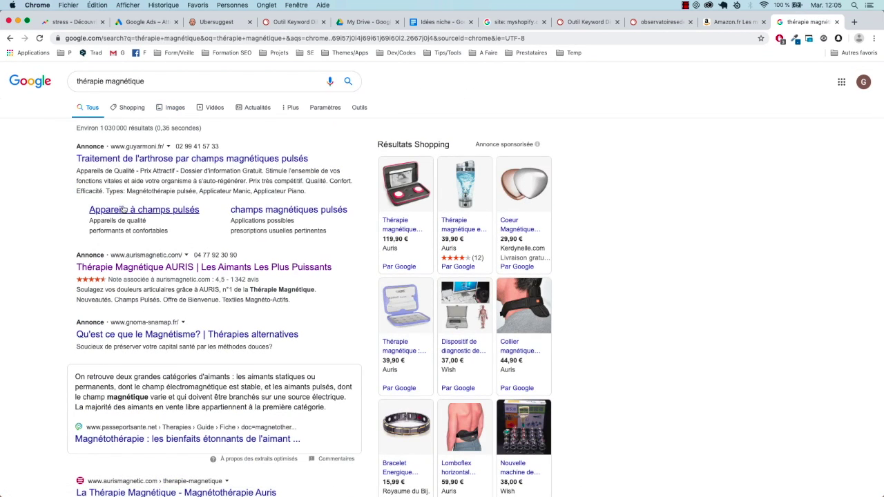
{"action": "left_click", "coordinate": [733, 25]}
{"action": "left_click", "coordinate": [814, 25]}
{"action": "mouse_move", "coordinate": [525, 302]}
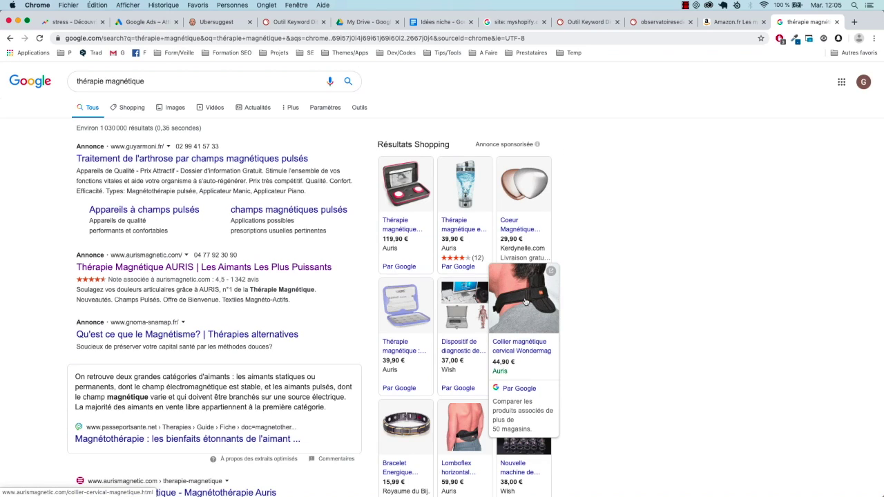